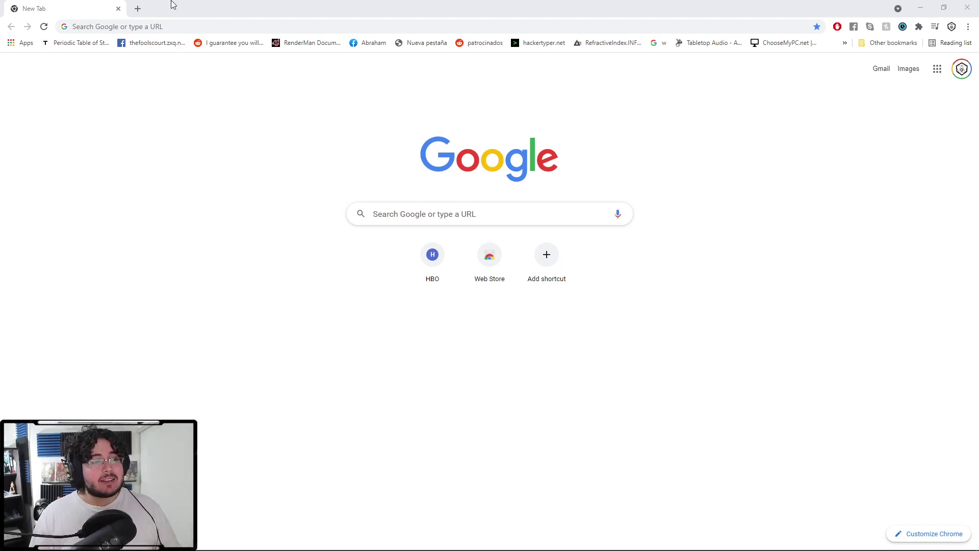
In a new tab, search images for 'critter games enemies' and preview the HENOSIS creature concept.
{"action": "left_click", "coordinate": [138, 7]}
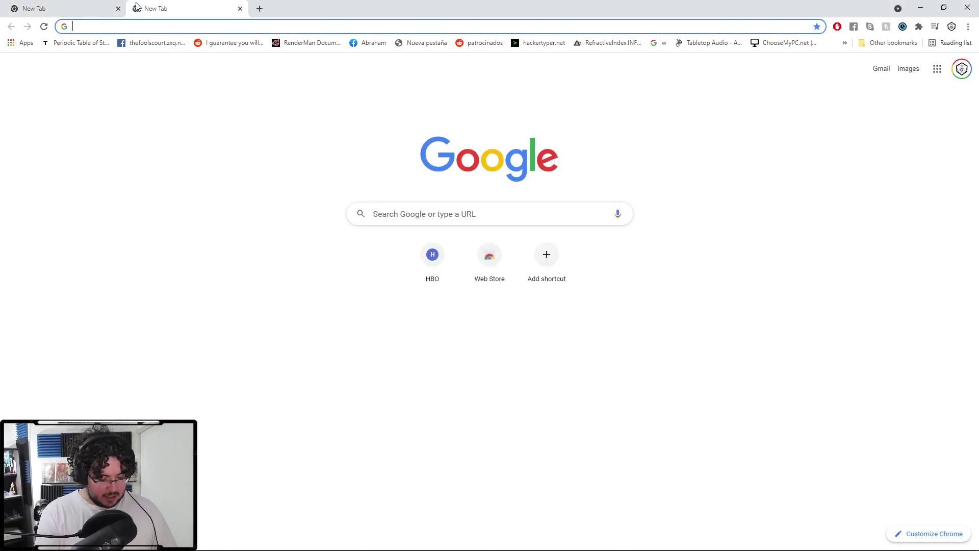
{"action": "type", "text": "critt"}
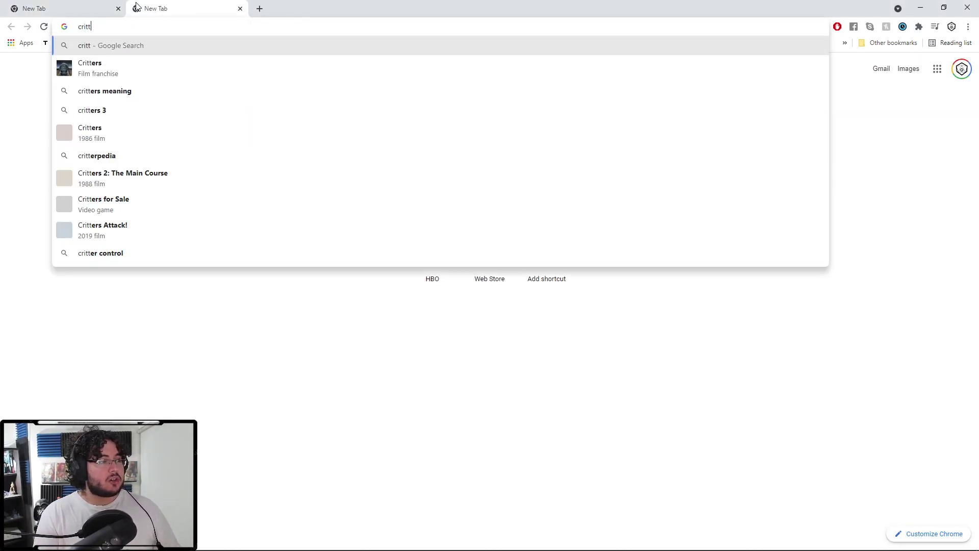
{"action": "type", "text": "er games"}
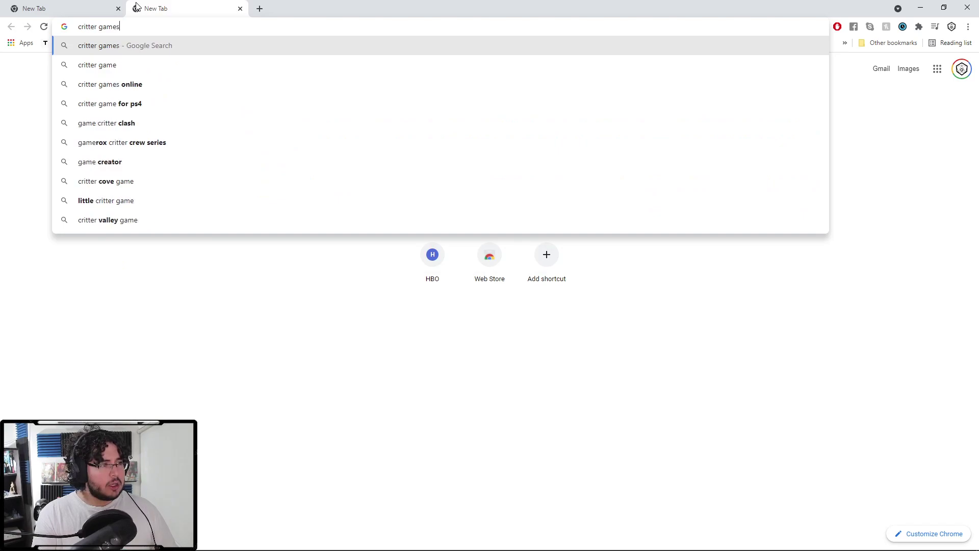
{"action": "type", "text": " enemies"}
{"action": "key", "text": "Return"}
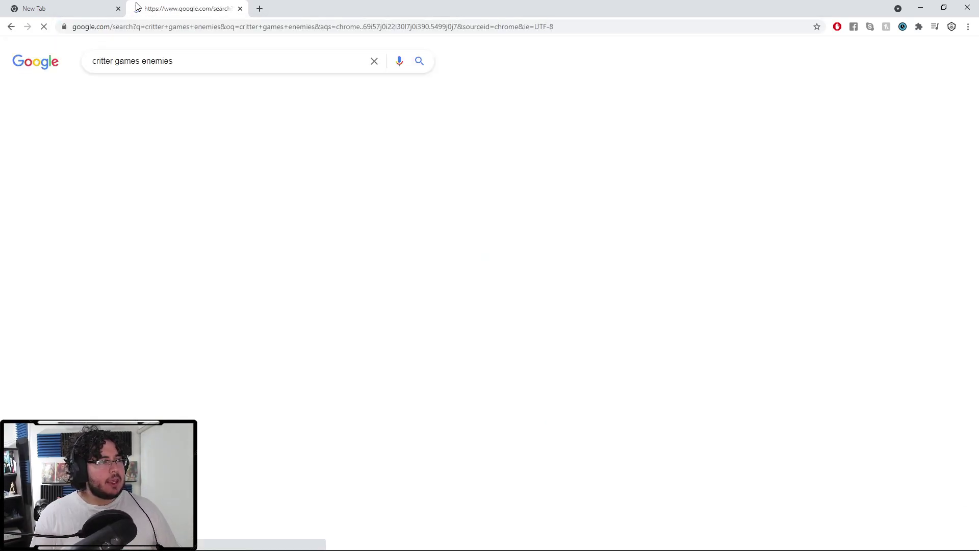
{"action": "left_click", "coordinate": [136, 92]}
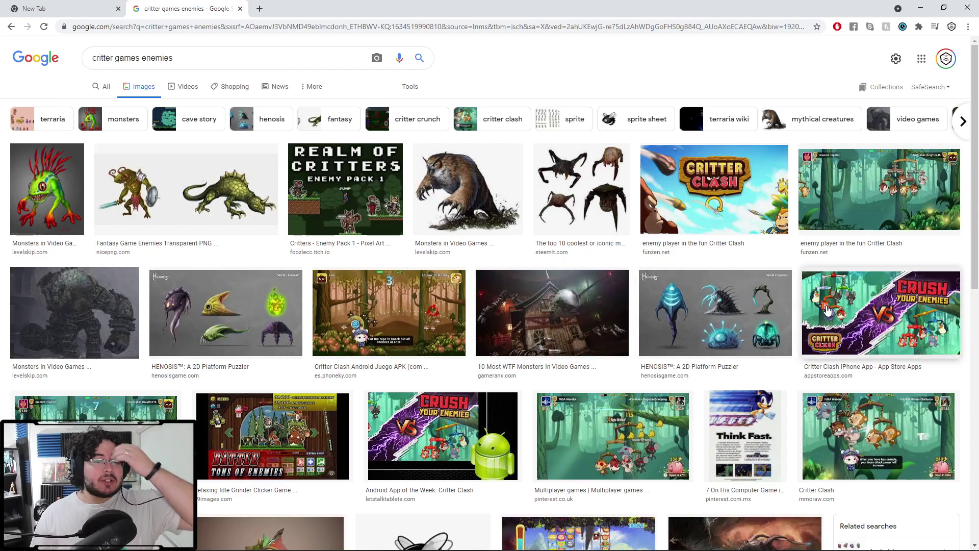
{"action": "left_click", "coordinate": [776, 320]}
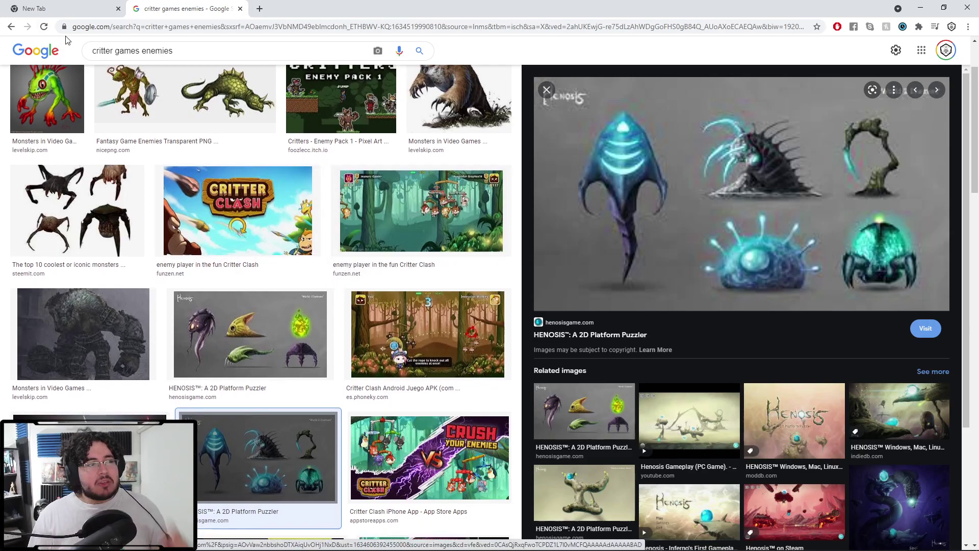
Search images for 'mario games enemies', previewing the Goomba and the pixel-art enemies grid.
{"action": "scroll", "coordinate": [191, 58], "scroll_direction": "up", "scroll_amount": 2}
{"action": "triple_click", "coordinate": [190, 58]}
{"action": "type", "text": "mari"}
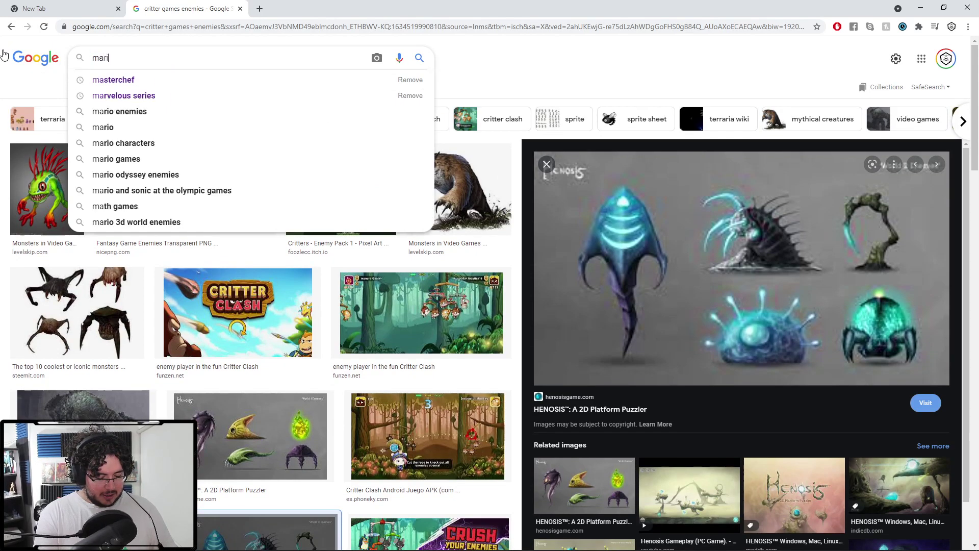
{"action": "type", "text": "o games enemies"}
{"action": "key", "text": "Return"}
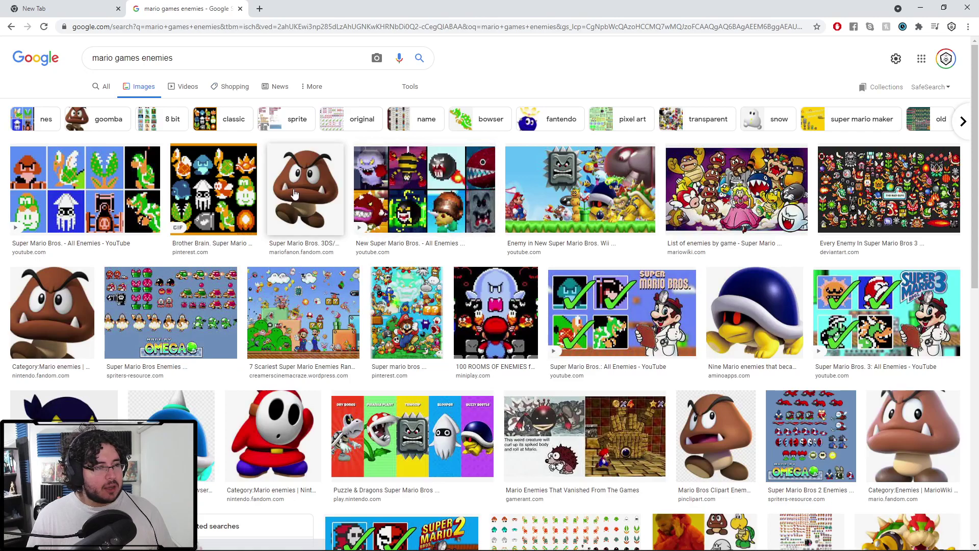
{"action": "left_click", "coordinate": [313, 188]}
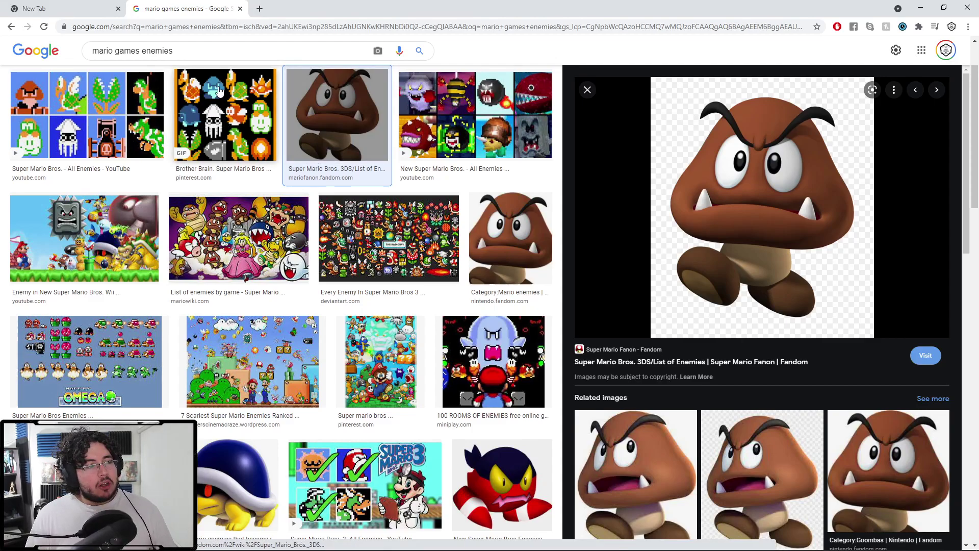
{"action": "left_click", "coordinate": [253, 109]}
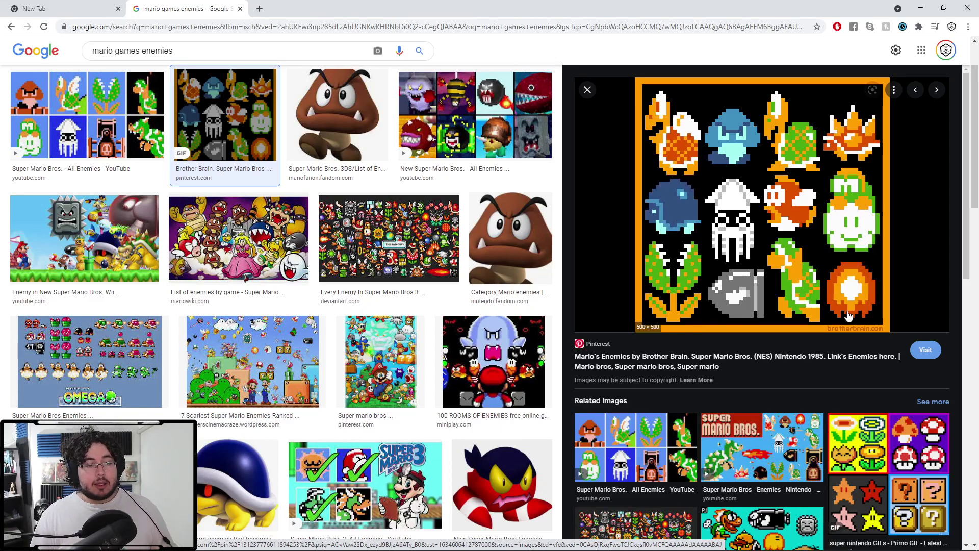
{"action": "scroll", "coordinate": [293, 248], "scroll_direction": "up", "scroll_amount": 2}
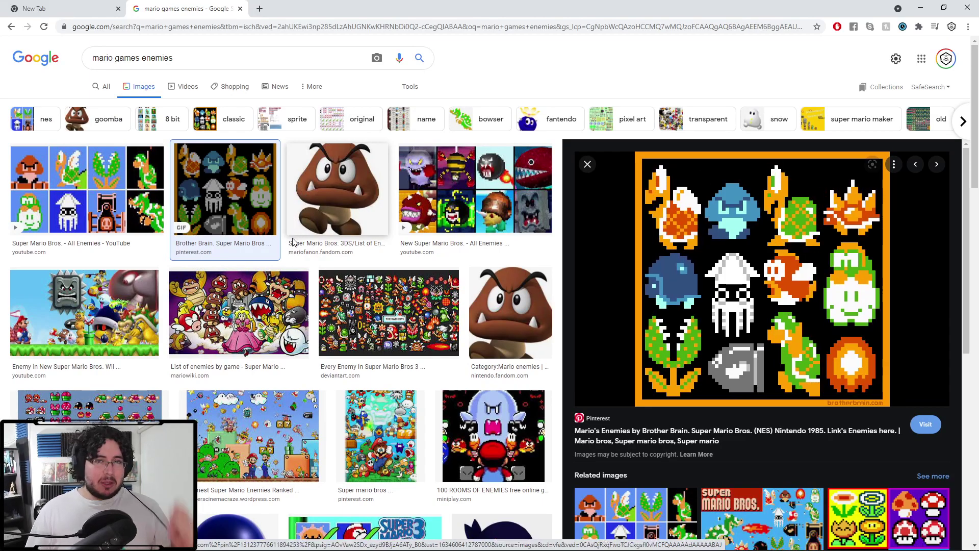
{"action": "left_click", "coordinate": [192, 65]}
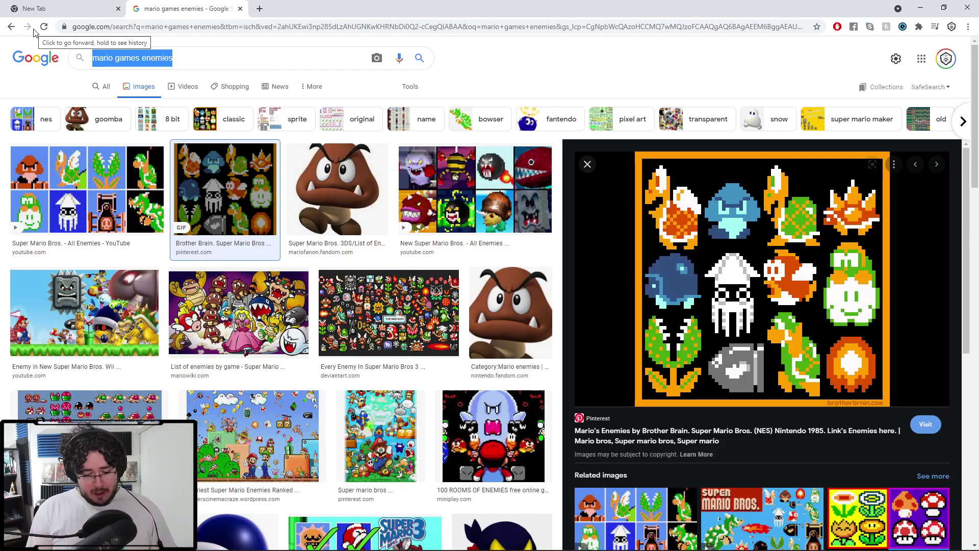
Search images for 'tree of species', previewing the FlowingData Tree of Life and 2.3 Million Species charts.
{"action": "key", "text": "BackSpace"}
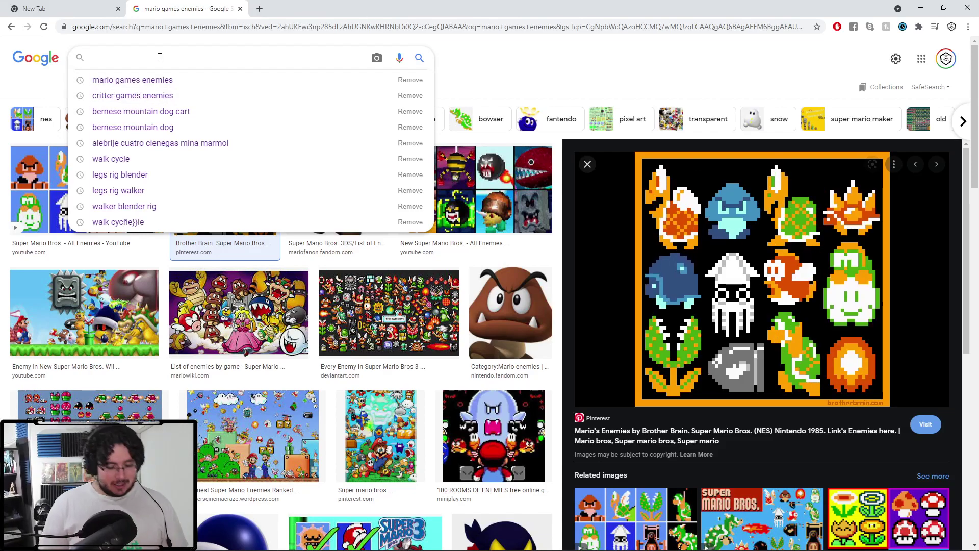
{"action": "type", "text": "tre"}
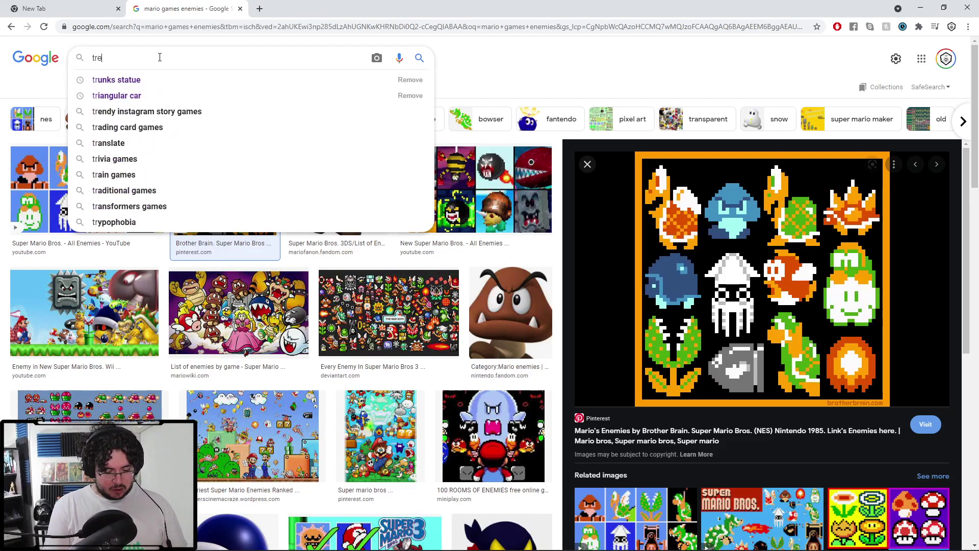
{"action": "type", "text": "e of species"}
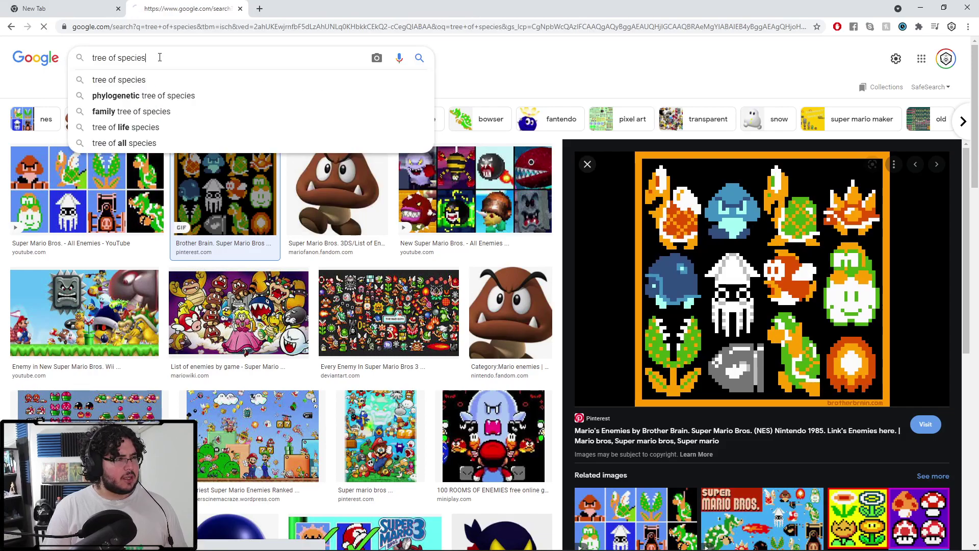
{"action": "key", "text": "Return"}
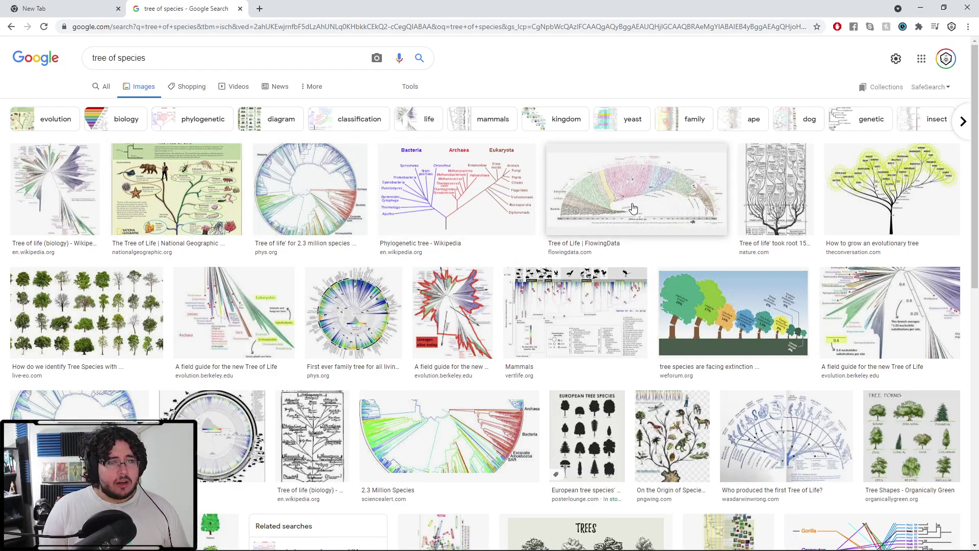
{"action": "left_click", "coordinate": [714, 189]}
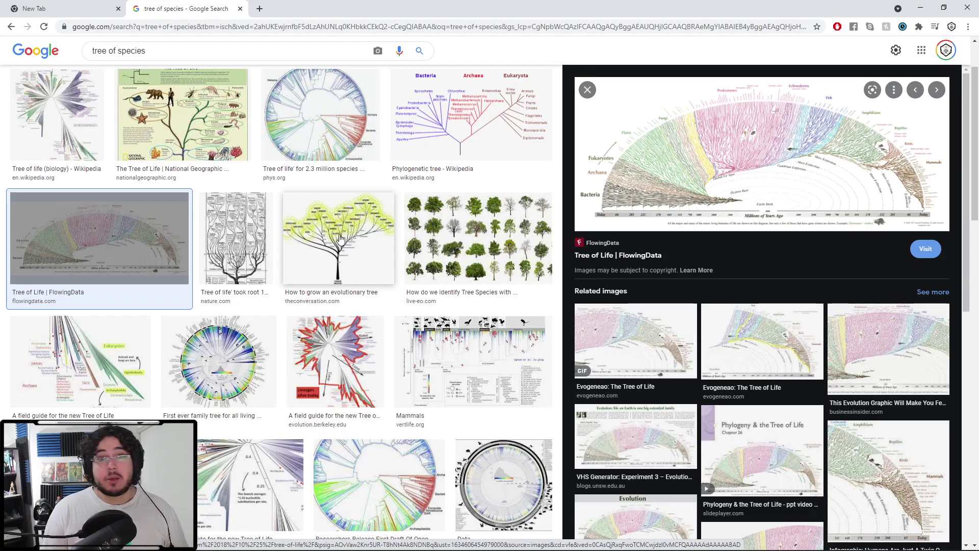
{"action": "scroll", "coordinate": [353, 237], "scroll_direction": "down", "scroll_amount": 5}
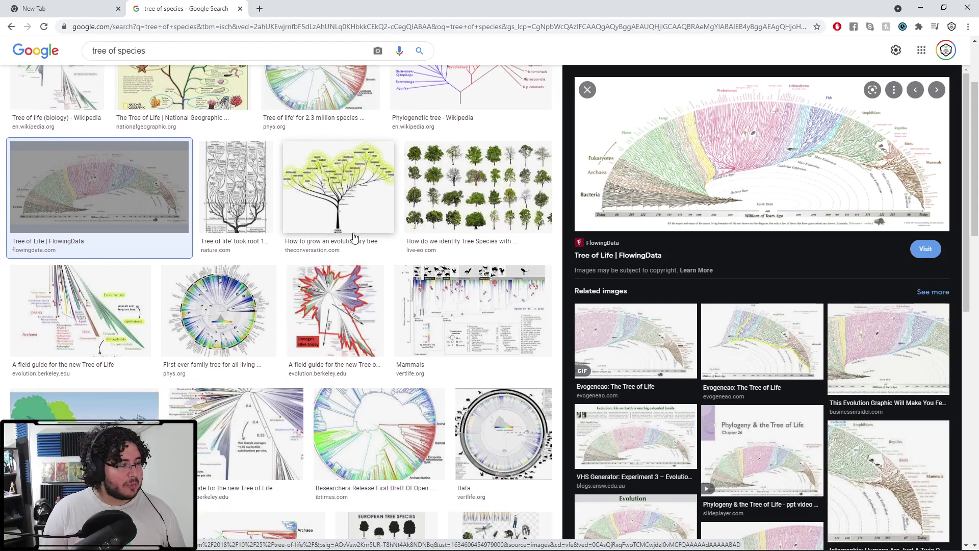
{"action": "left_click", "coordinate": [265, 355]}
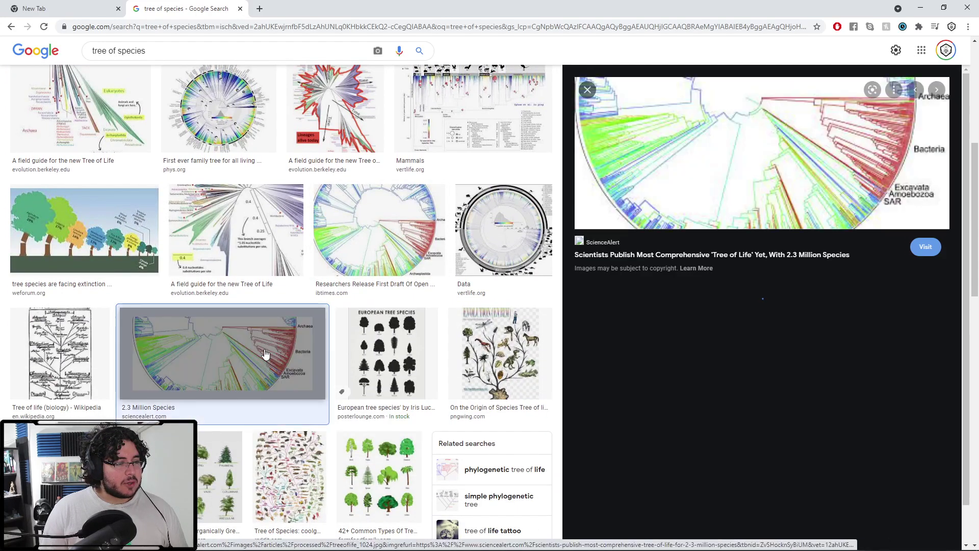
{"action": "scroll", "coordinate": [608, 319], "scroll_direction": "up", "scroll_amount": 6}
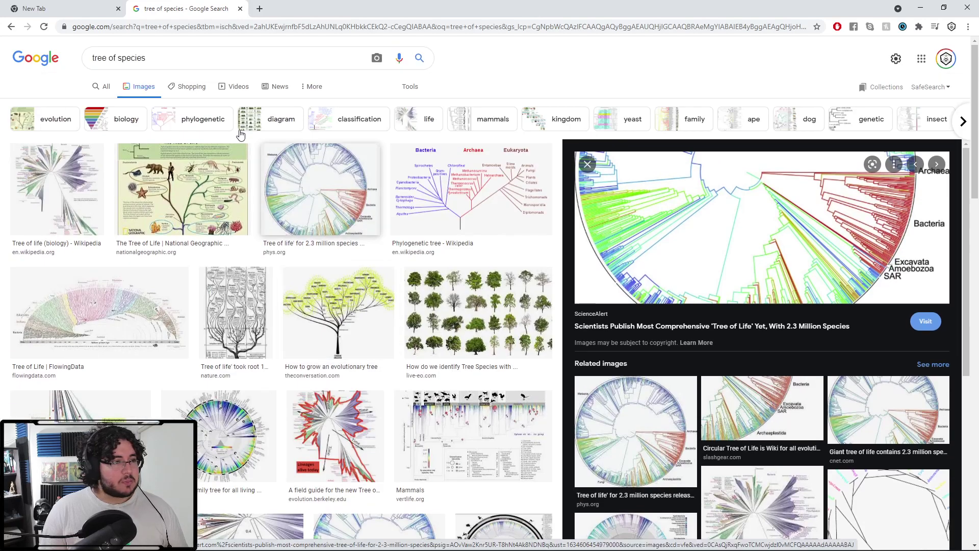
Search images for 'kingdoms of life' and preview the 6 Kingdoms of Life HWT diagram.
{"action": "left_click_drag", "start_coordinate": [150, 58], "coordinate": [86, 59]}
{"action": "type", "text": "kingdoms"}
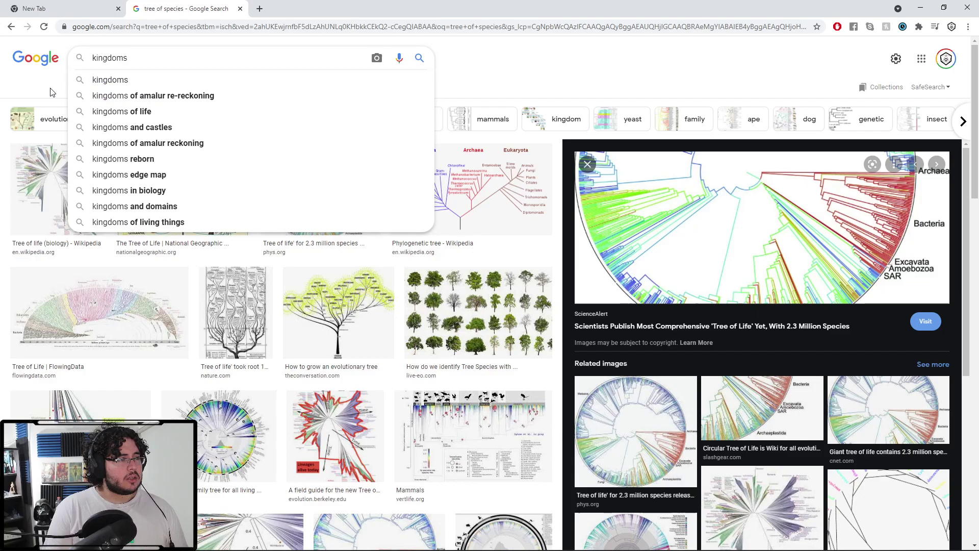
{"action": "key", "text": "Down"}
{"action": "key", "text": "Down"}
{"action": "key", "text": "Return"}
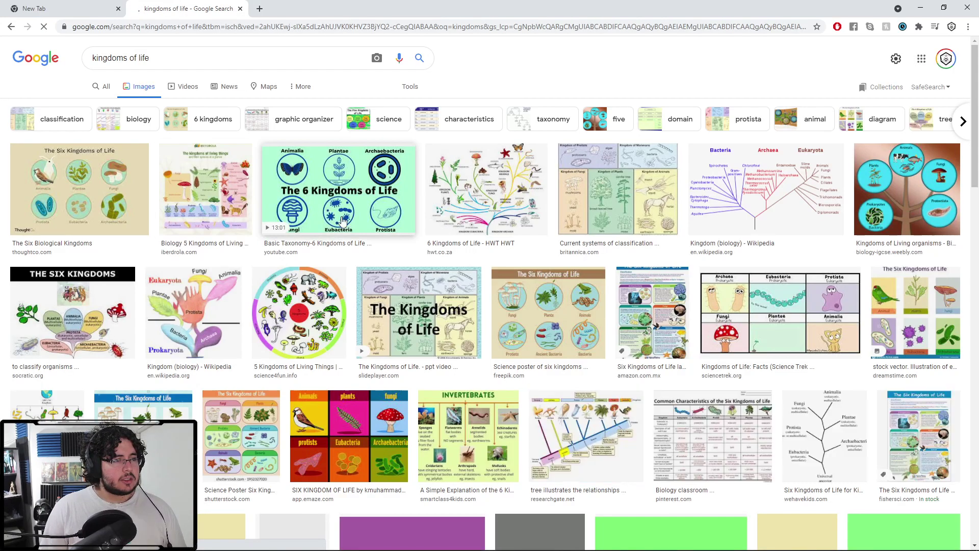
{"action": "left_click", "coordinate": [345, 185]}
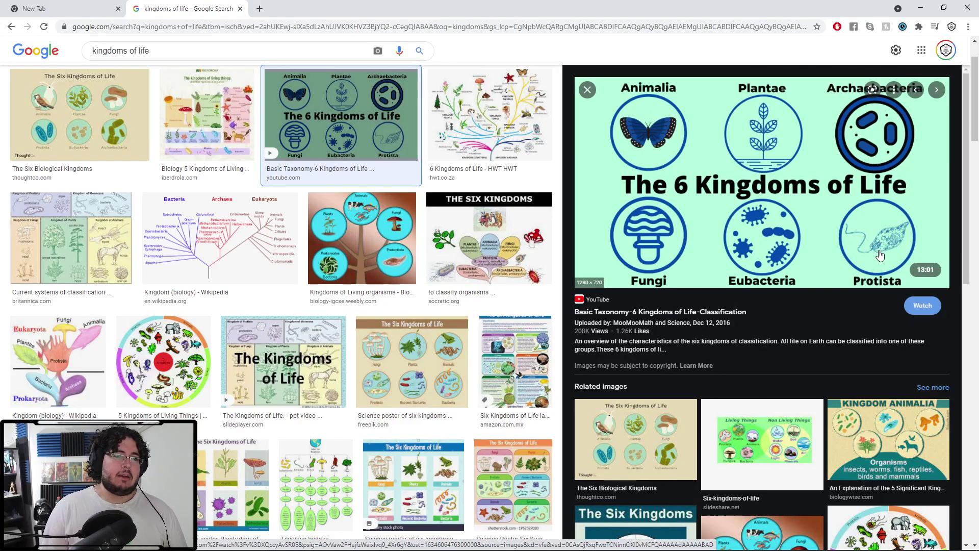
{"action": "left_click", "coordinate": [518, 102]}
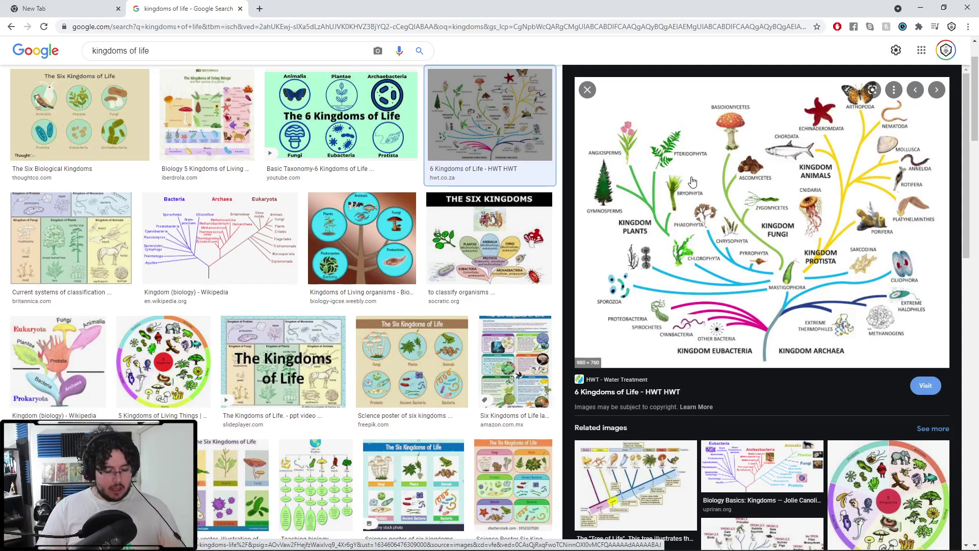
Launch Notepad with a blank note from the system app search.
{"action": "key", "text": "super"}
{"action": "type", "text": "p"}
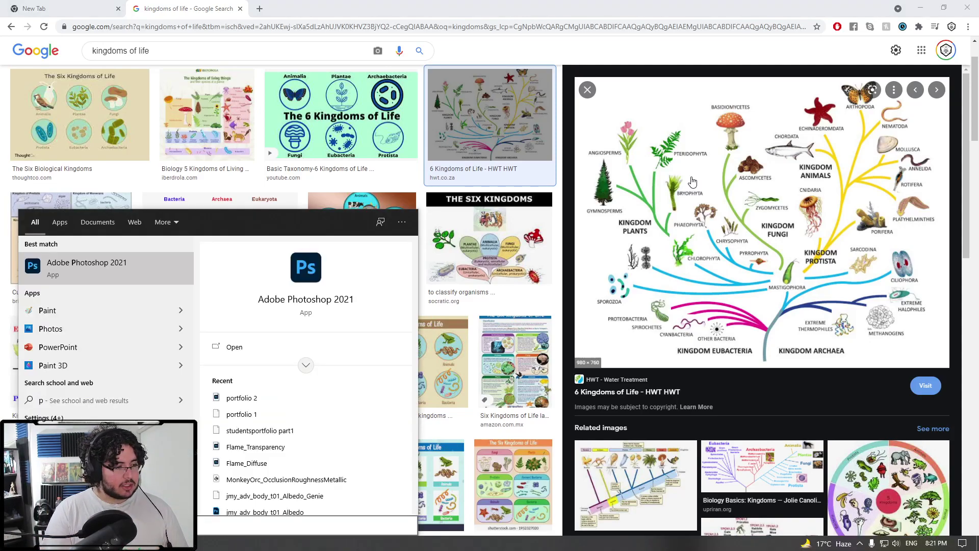
{"action": "type", "text": "lay"}
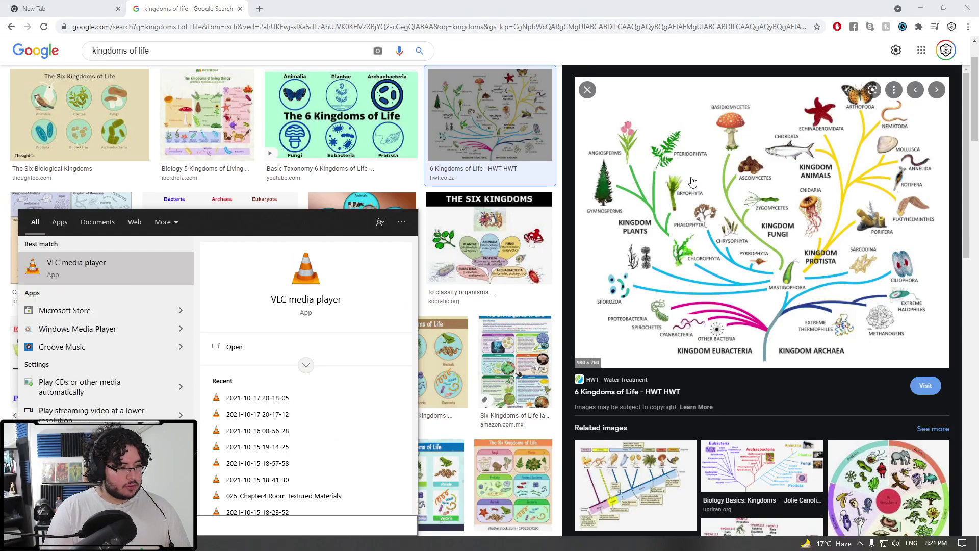
{"action": "key", "text": "BackSpace"}
{"action": "key", "text": "BackSpace"}
{"action": "key", "text": "BackSpace"}
{"action": "key", "text": "BackSpace"}
{"action": "type", "text": "note"}
{"action": "key", "text": "Return"}
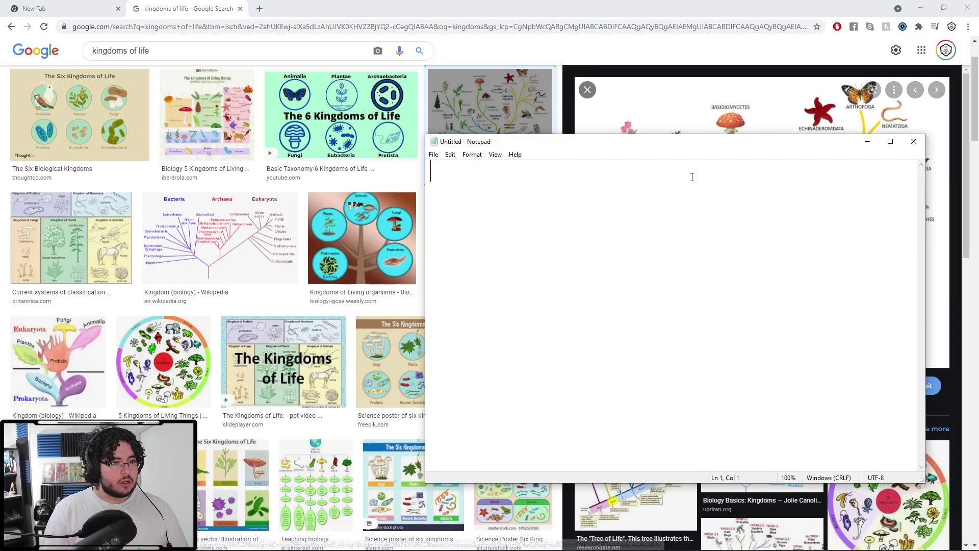
List plant, fungi, fish, mammal, reptile and mineral in Notepad, then open a new browser tab.
{"action": "type", "text": "pla"}
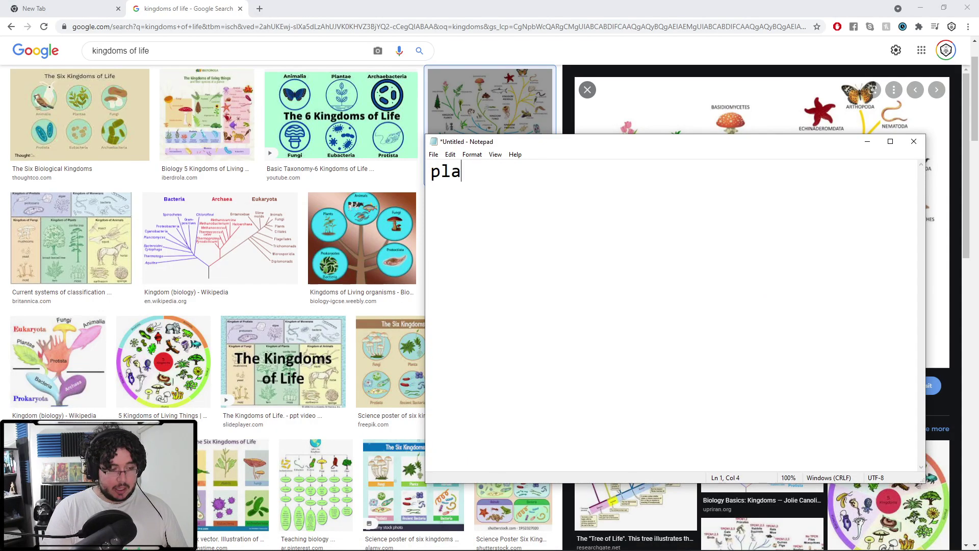
{"action": "type", "text": "nt fungi "}
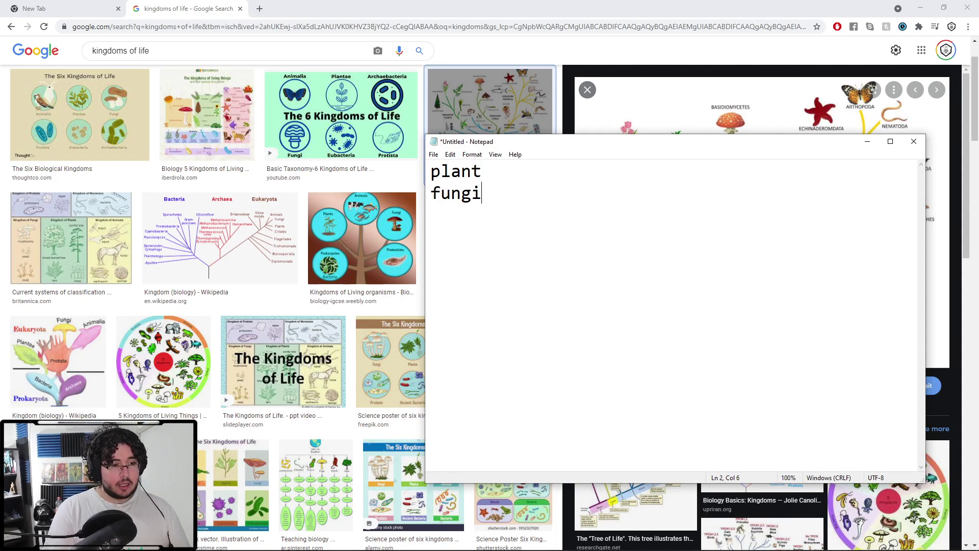
{"action": "type", "text": "fish"}
{"action": "key", "text": "Return"}
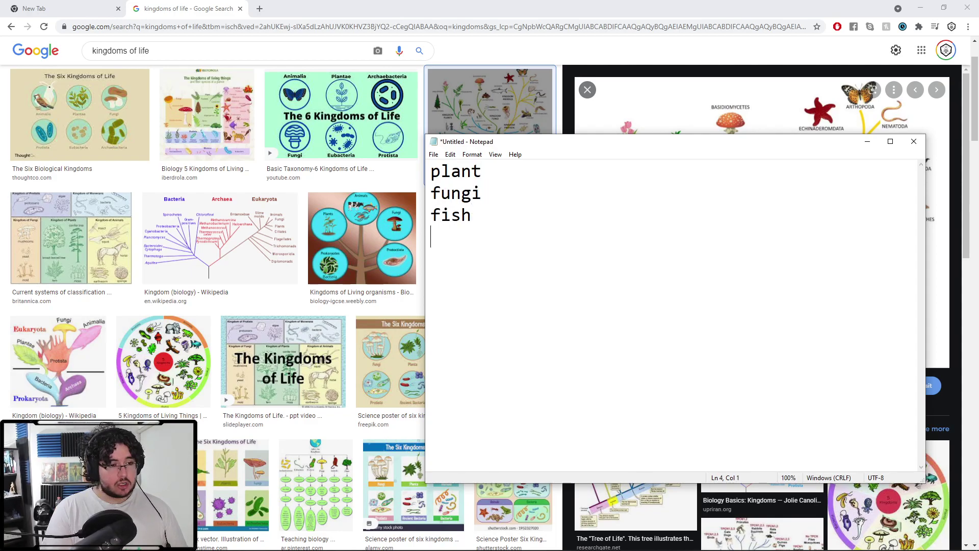
{"action": "type", "text": "mammal"}
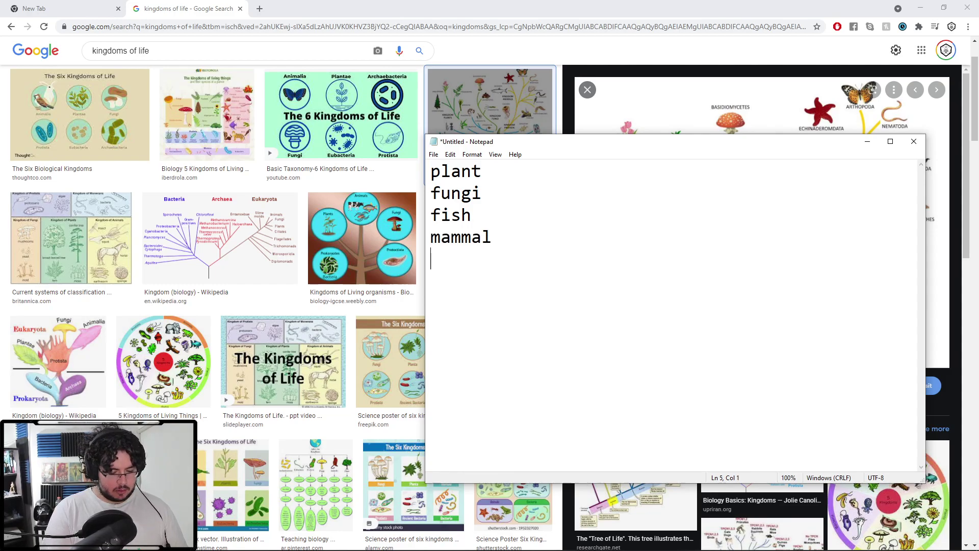
{"action": "type", "text": "reptile"}
{"action": "key", "text": "Return"}
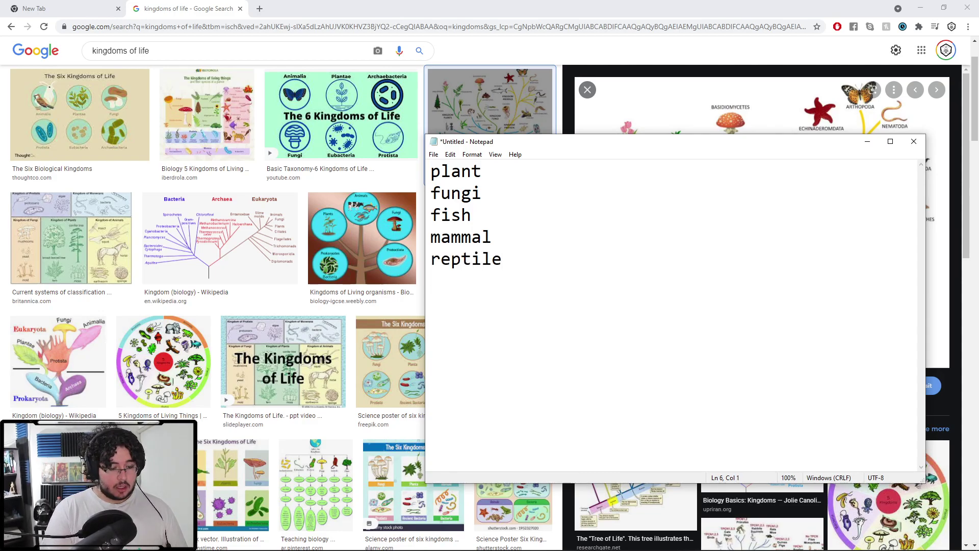
{"action": "type", "text": "minerla"}
{"action": "key", "text": "BackSpace"}
{"action": "key", "text": "BackSpace"}
{"action": "type", "text": "ak"}
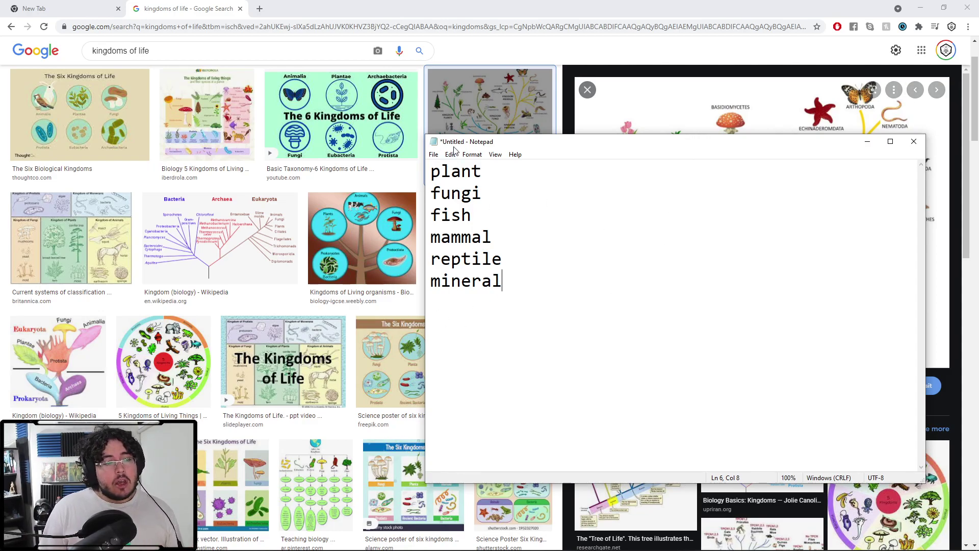
{"action": "left_click", "coordinate": [259, 9]}
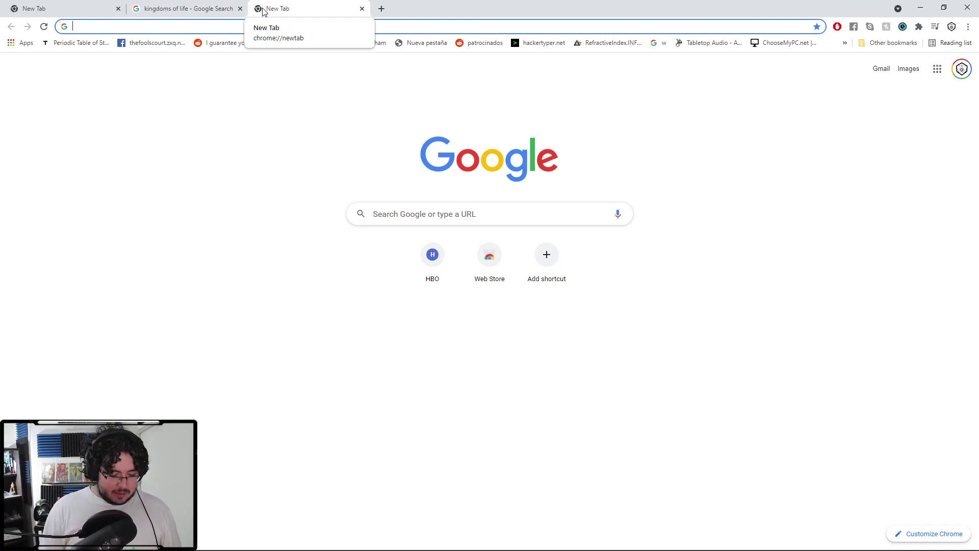
Search 'roll d6' in Google to roll a six-sided die, which lands on 4.
{"action": "type", "text": "d"}
{"action": "key", "text": "BackSpace"}
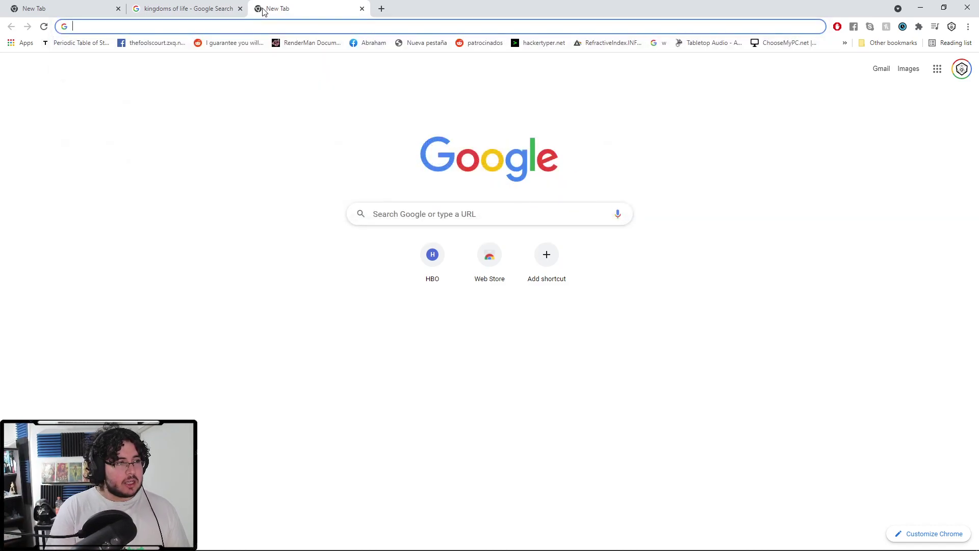
{"action": "type", "text": "roll d6"}
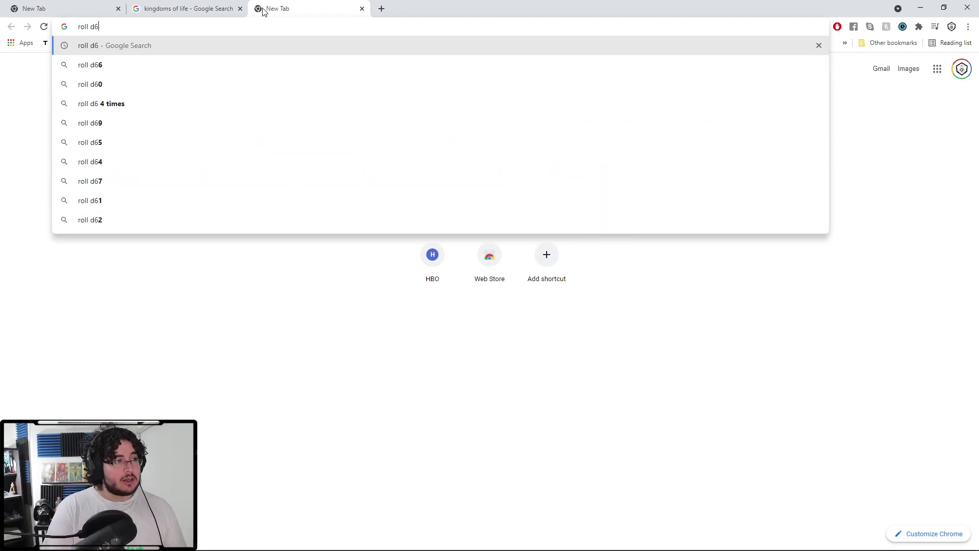
{"action": "key", "text": "Return"}
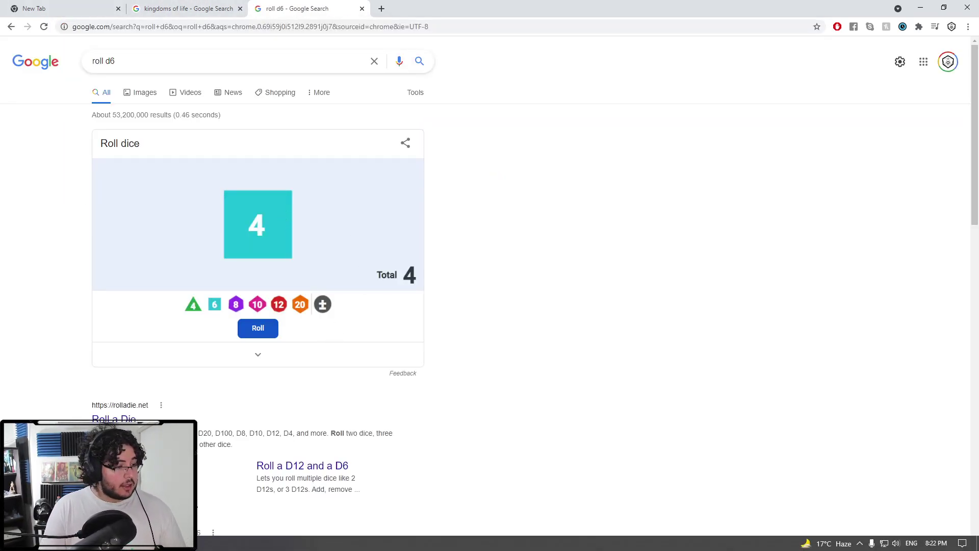
Highlight 'mammal' in the Notepad list, then return to the kingdoms of life results.
{"action": "key", "text": "alt+Tab"}
{"action": "left_click_drag", "start_coordinate": [493, 237], "coordinate": [415, 243]}
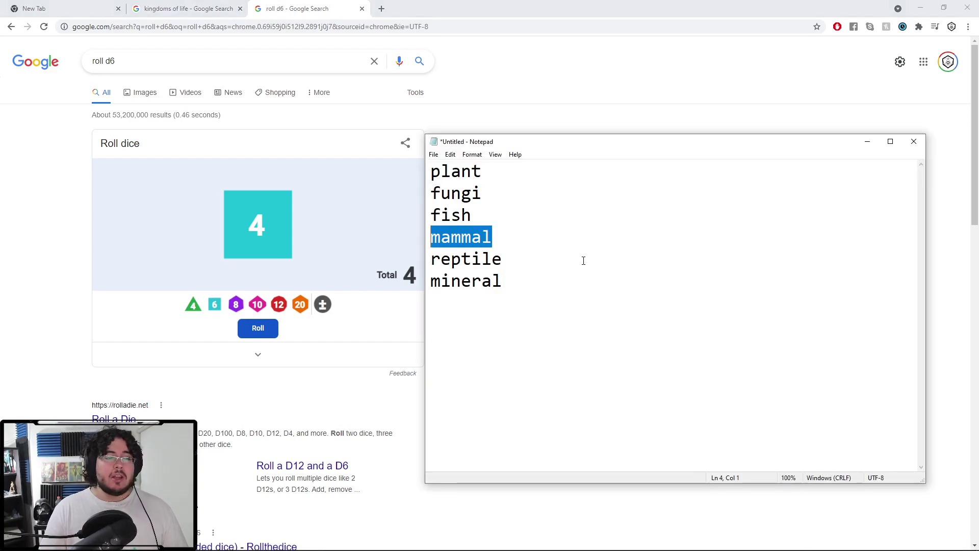
{"action": "left_click", "coordinate": [529, 240]}
{"action": "key", "text": "shift+Left"}
{"action": "key", "text": "shift+Left"}
{"action": "key", "text": "shift+Left"}
{"action": "key", "text": "shift+Left"}
{"action": "key", "text": "shift+Left"}
{"action": "key", "text": "shift+Left"}
{"action": "left_click_drag", "start_coordinate": [544, 236], "coordinate": [432, 237]}
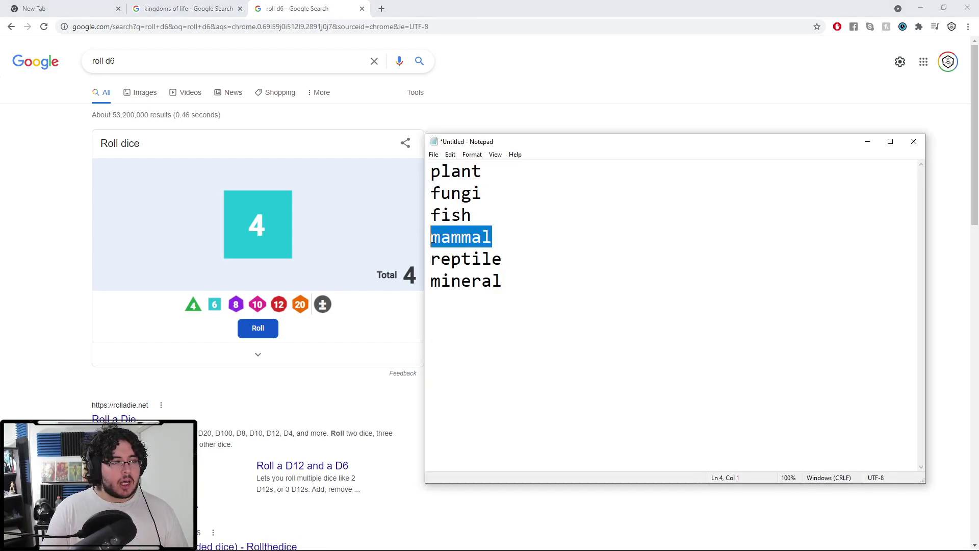
{"action": "left_click", "coordinate": [571, 245]}
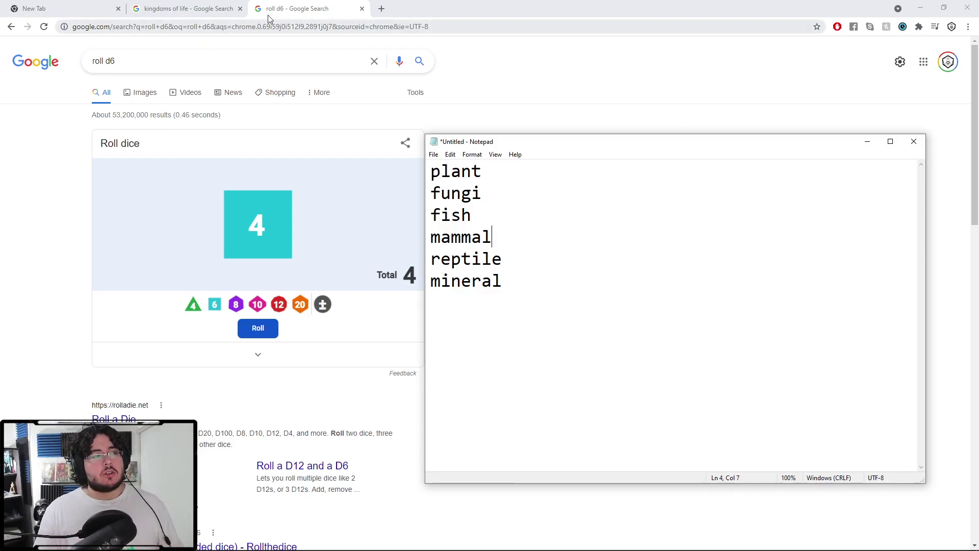
{"action": "left_click", "coordinate": [194, 9]}
Search images for 'biome' and preview the Newsela What makes a biome? chart.
{"action": "triple_click", "coordinate": [191, 62]}
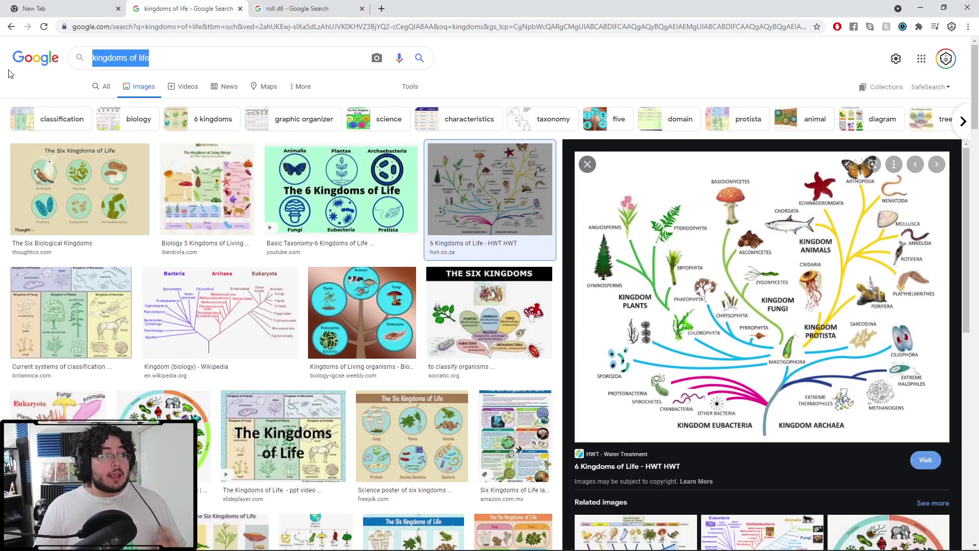
{"action": "type", "text": "biome"}
{"action": "key", "text": "Return"}
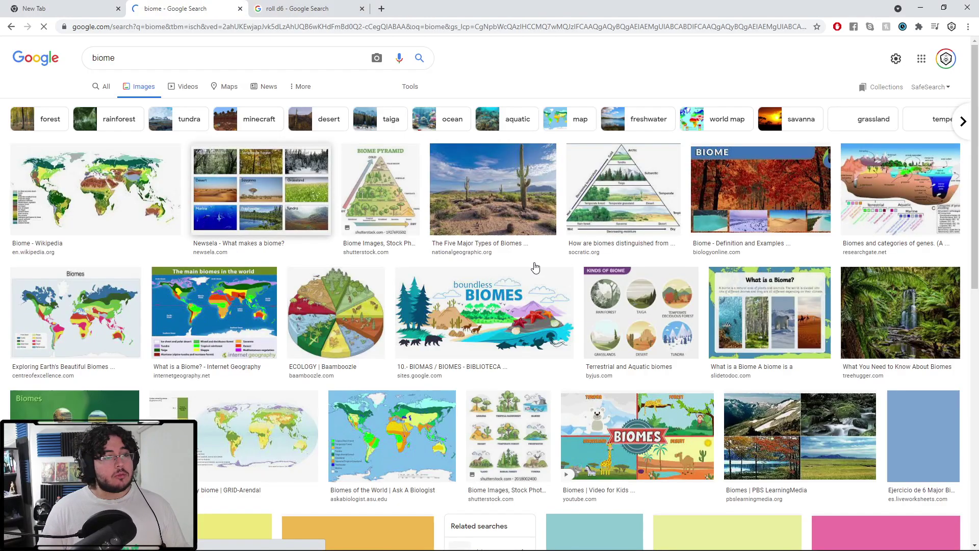
{"action": "left_click", "coordinate": [260, 188]}
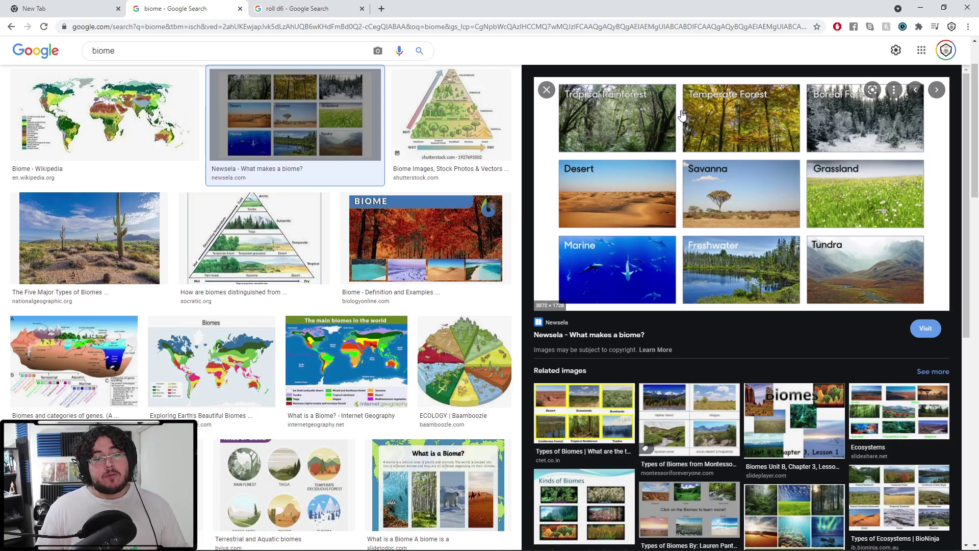
Add a d10 to the d6 roll for a total of 9, then return to biome and open a new tab.
{"action": "left_click", "coordinate": [305, 9]}
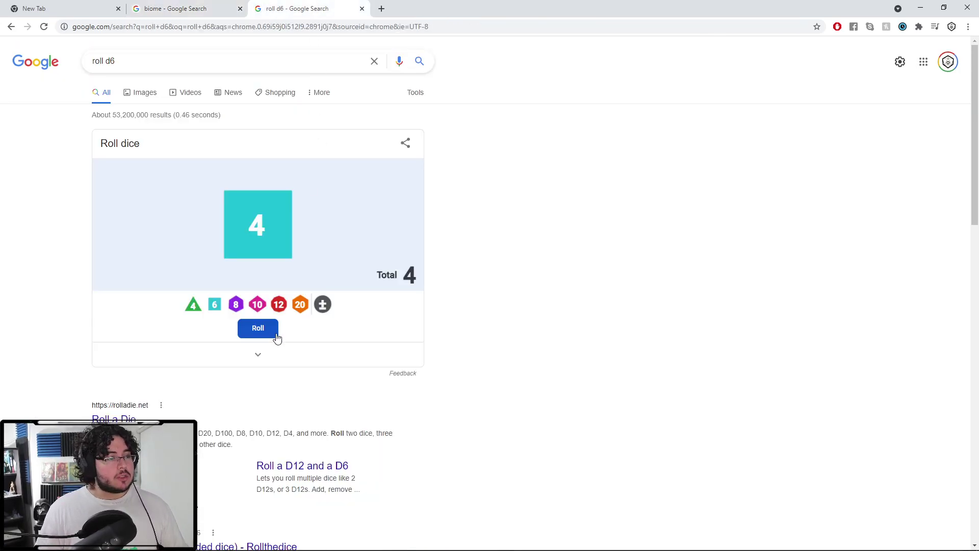
{"action": "left_click", "coordinate": [258, 307]}
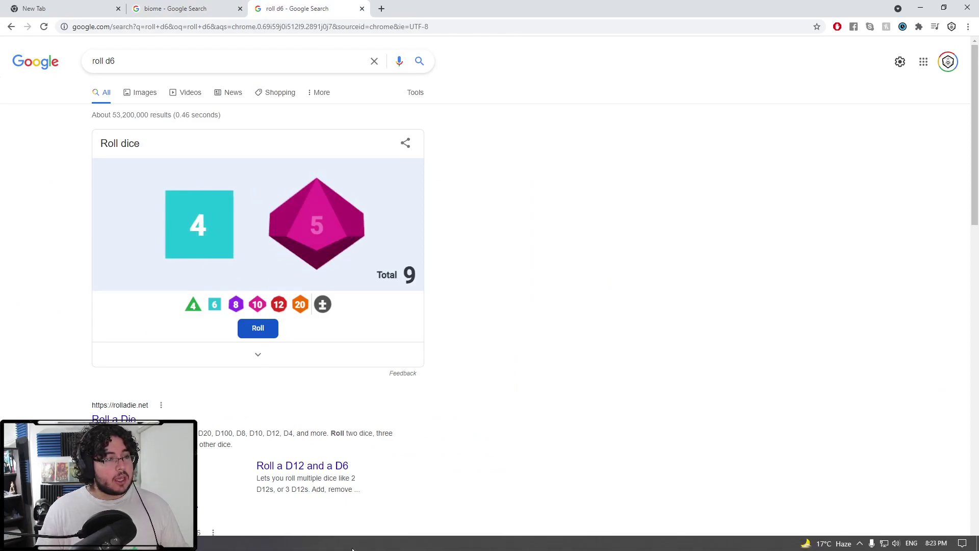
{"action": "left_click", "coordinate": [237, 5]}
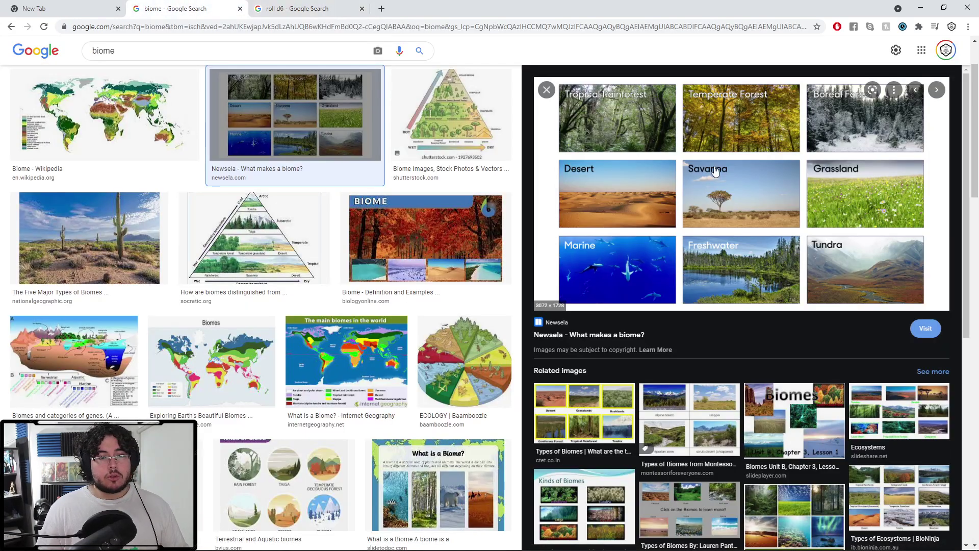
{"action": "left_click", "coordinate": [379, 8]}
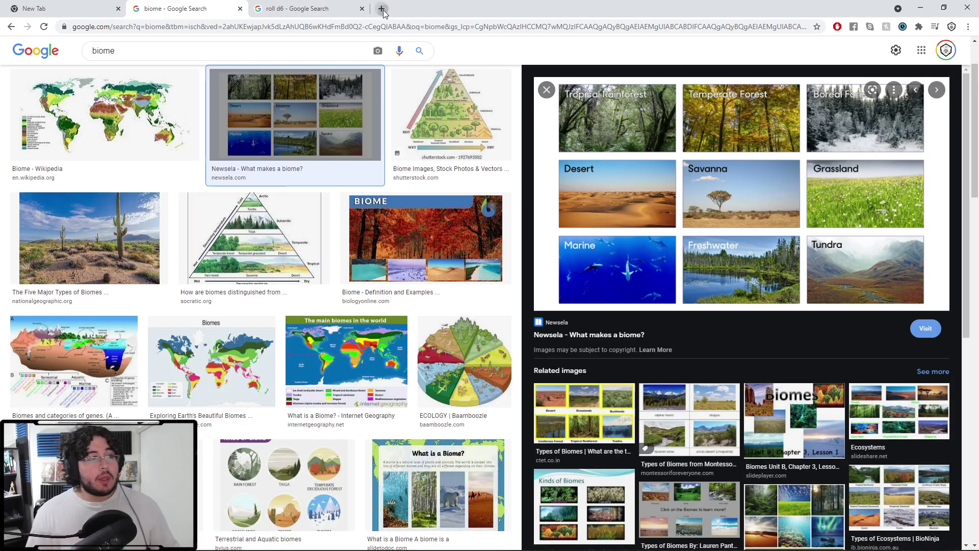
Search 'savannah', show image results filtered to Africa, and browse the landscape photos.
{"action": "type", "text": "savannah"}
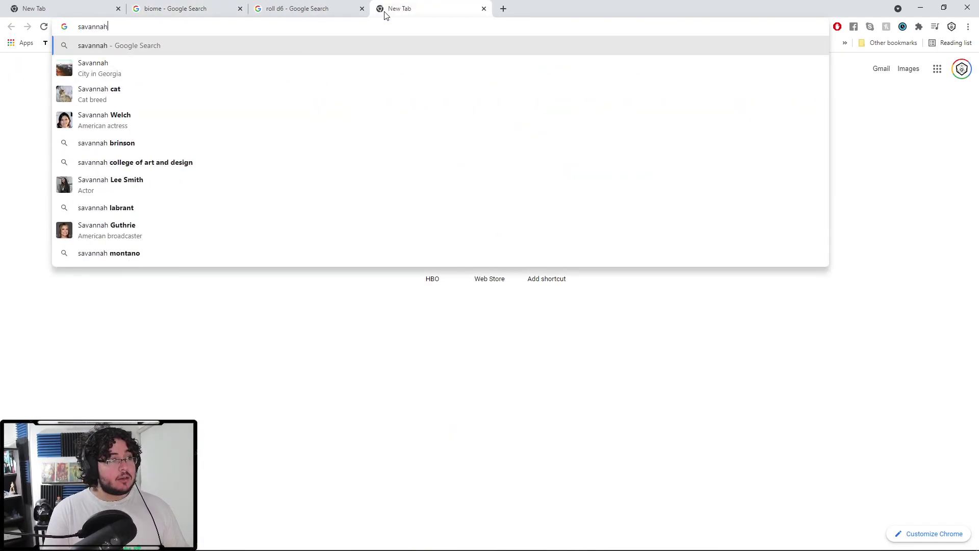
{"action": "key", "text": "Return"}
{"action": "left_click", "coordinate": [145, 92]}
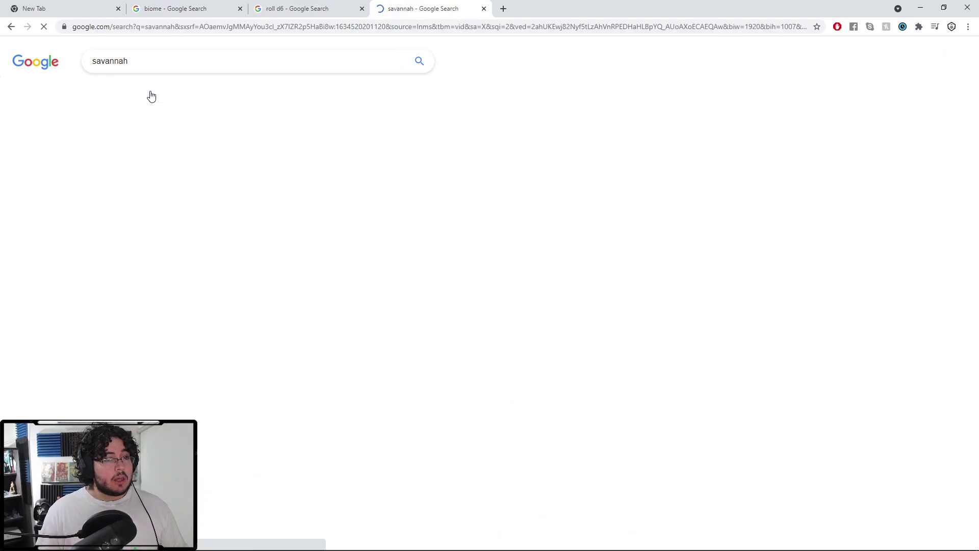
{"action": "left_click", "coordinate": [188, 91]}
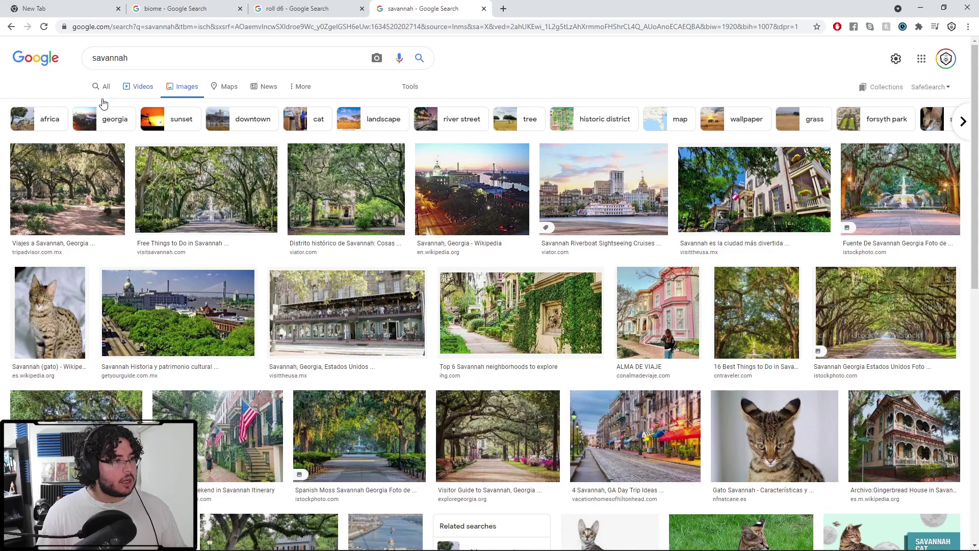
{"action": "left_click", "coordinate": [45, 128]}
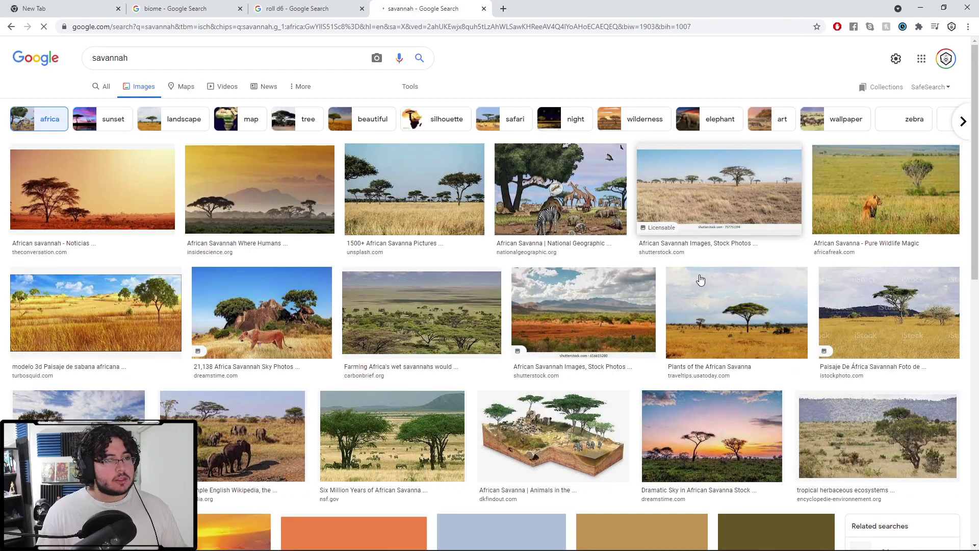
{"action": "scroll", "coordinate": [747, 273], "scroll_direction": "down", "scroll_amount": 2}
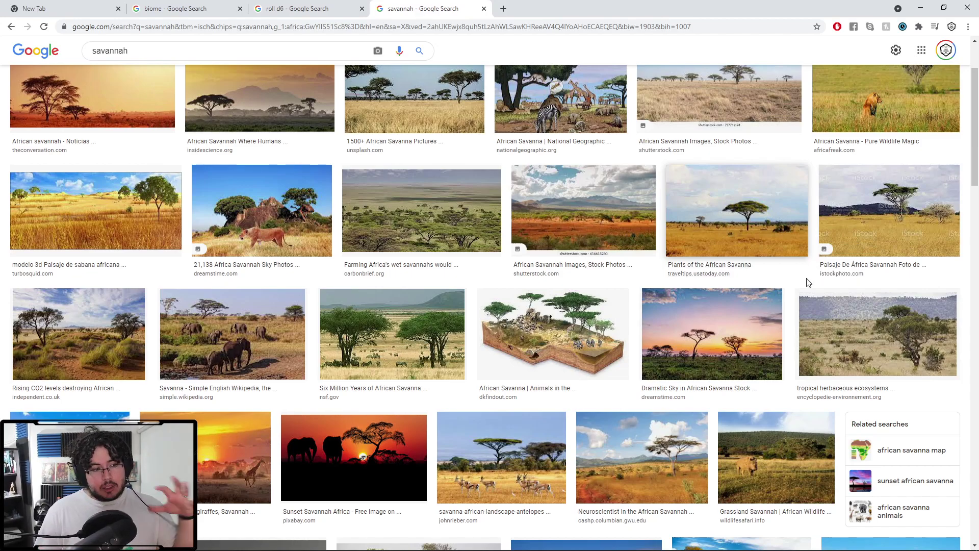
{"action": "scroll", "coordinate": [204, 128], "scroll_direction": "up", "scroll_amount": 2}
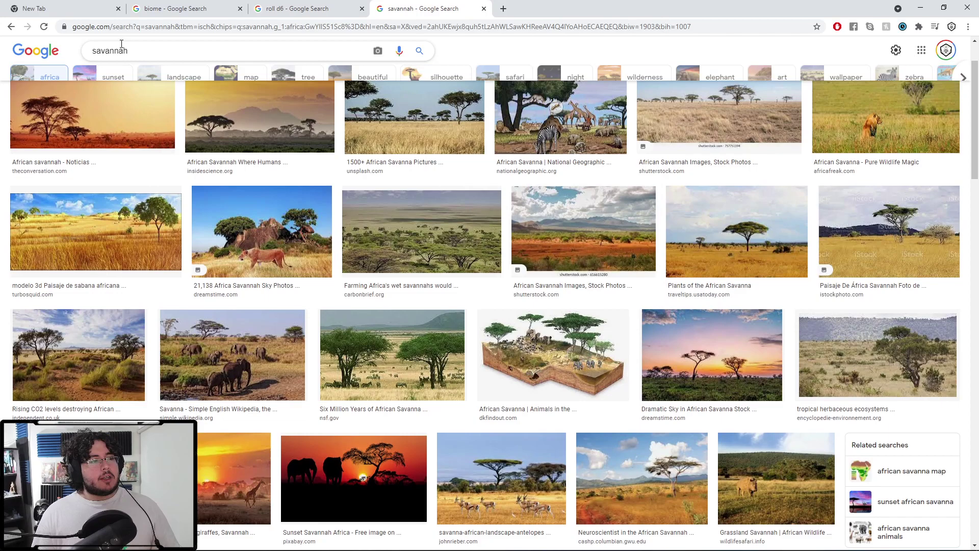
Change the query to 'savanna mammals' and preview the Animals of the African Savanna poster.
{"action": "left_click", "coordinate": [136, 52]}
{"action": "type", "text": "mammals"}
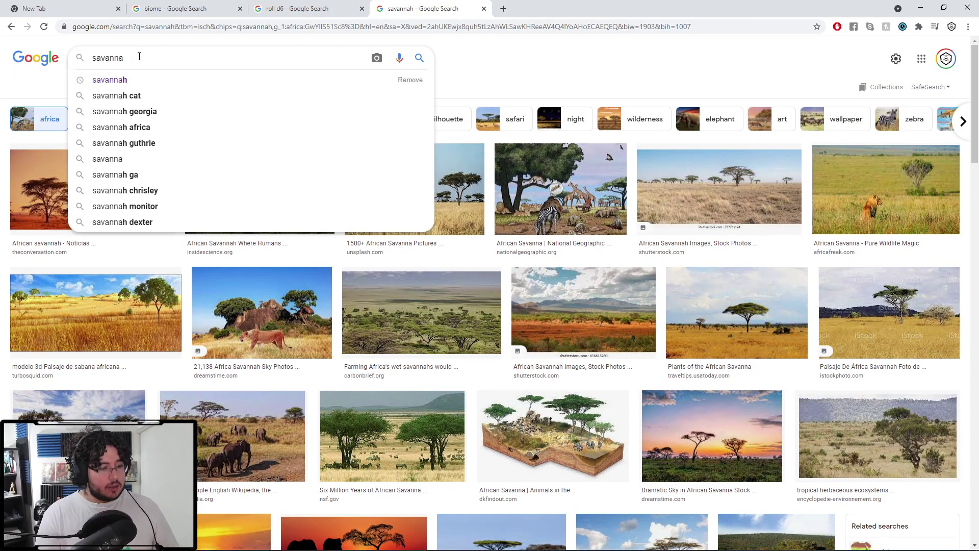
{"action": "key", "text": "Return"}
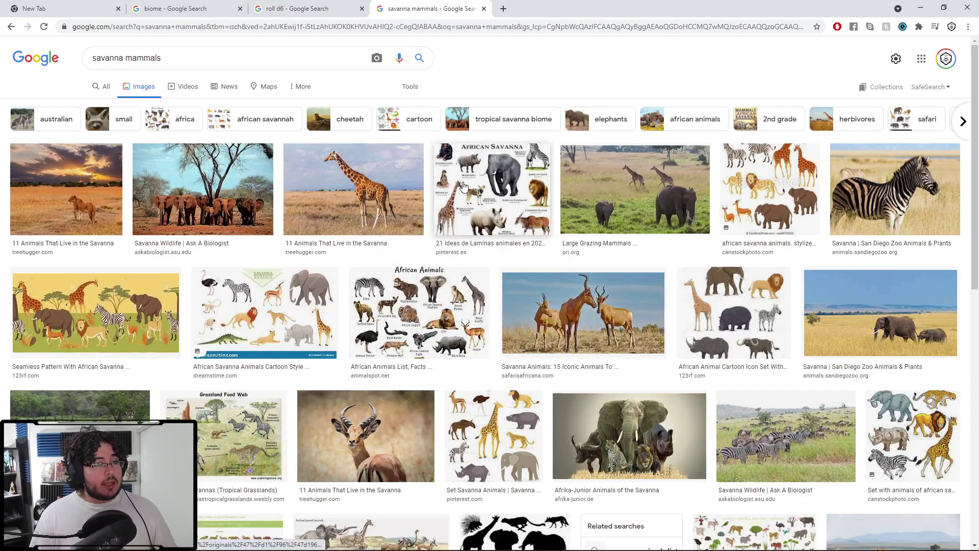
{"action": "left_click", "coordinate": [487, 186]}
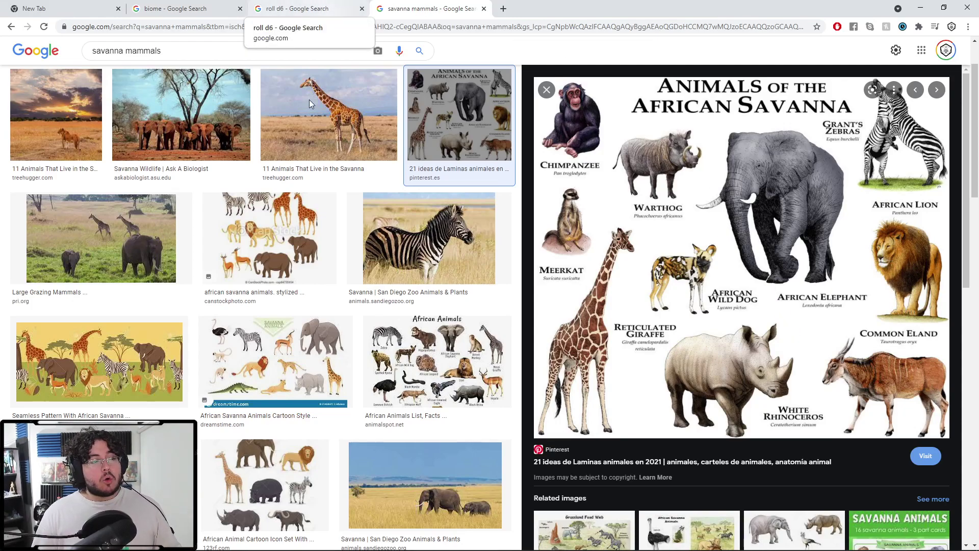
Add friendly, enemie and neutral lines below mineral in Notepad, fixing the netural typo.
{"action": "left_click", "coordinate": [213, 542]}
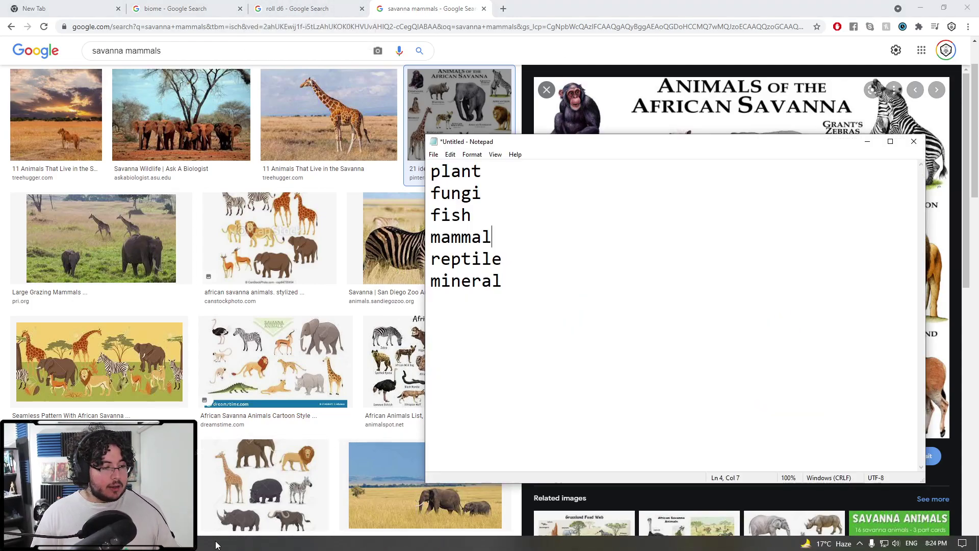
{"action": "left_click", "coordinate": [540, 275]}
{"action": "key", "text": "Return"}
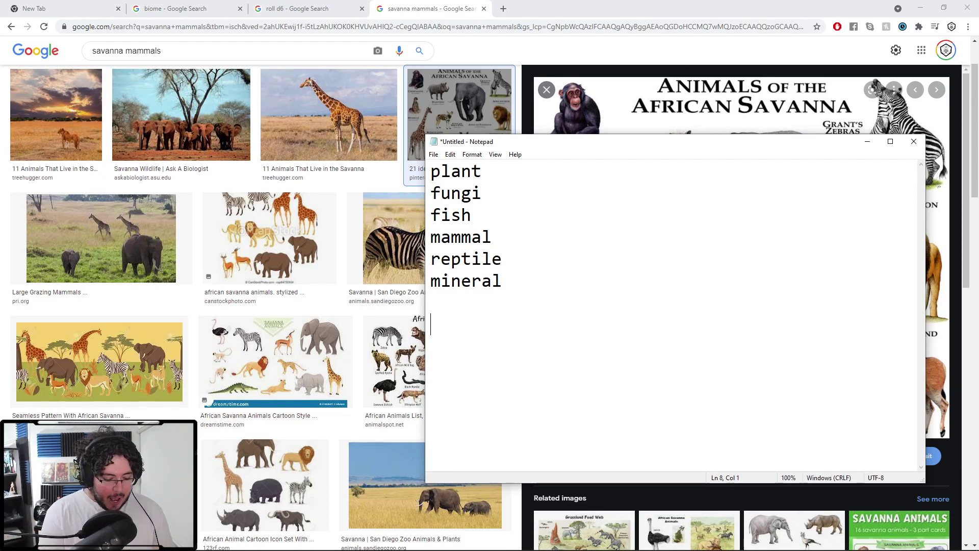
{"action": "type", "text": "firend"}
{"action": "key", "text": "BackSpace"}
{"action": "key", "text": "BackSpace"}
{"action": "key", "text": "BackSpace"}
{"action": "key", "text": "BackSpace"}
{"action": "key", "text": "BackSpace"}
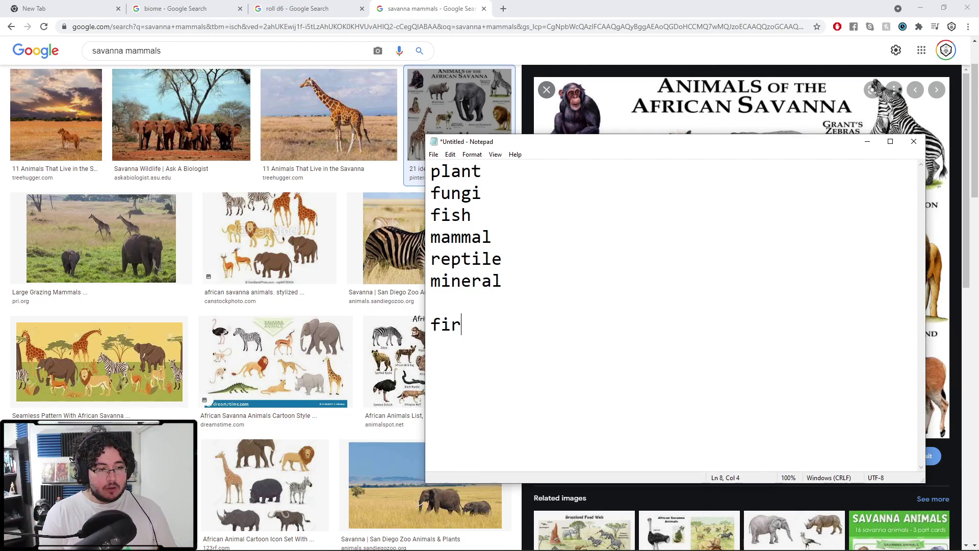
{"action": "type", "text": "riendly enemie"}
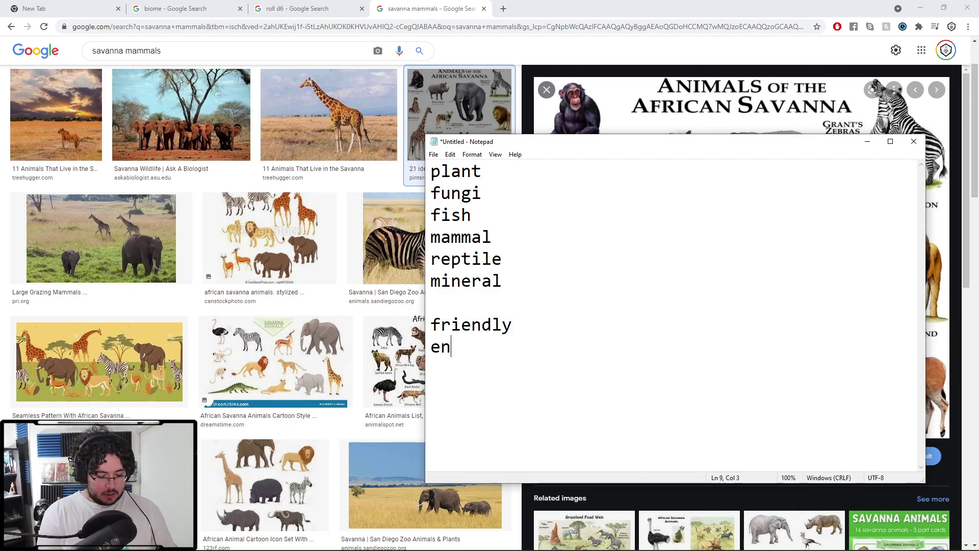
{"action": "key", "text": "Return"}
{"action": "type", "text": "netural"}
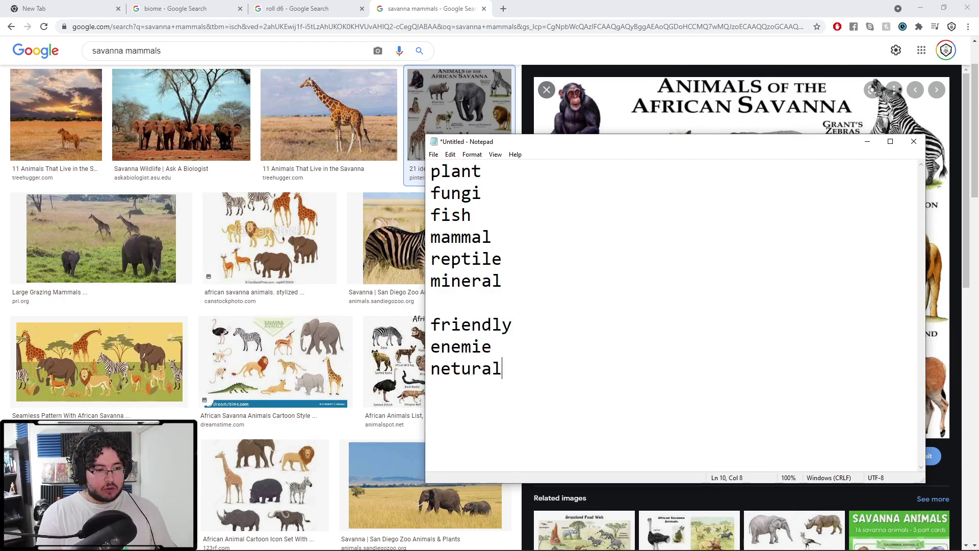
{"action": "key", "text": "Up"}
{"action": "key", "text": "Home"}
{"action": "key", "text": "Right"}
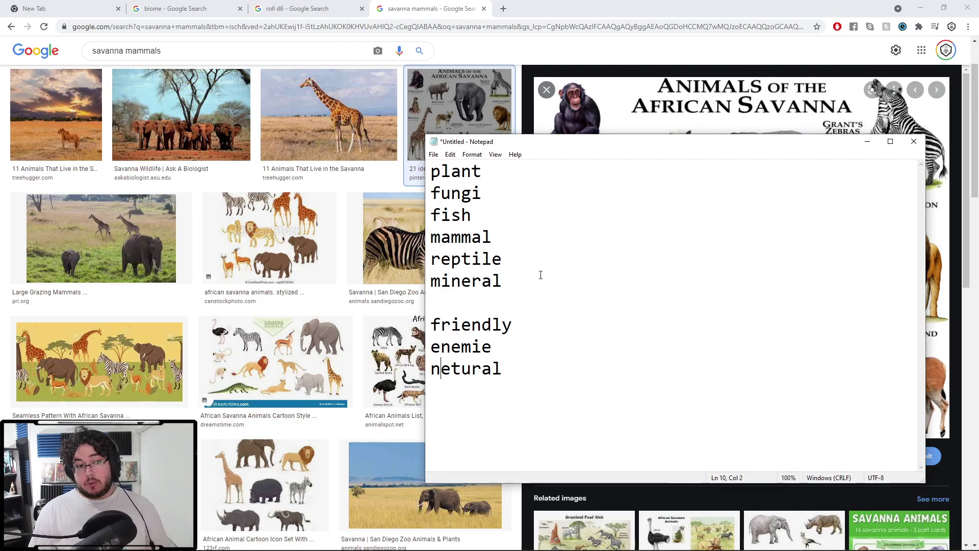
{"action": "key", "text": "Down"}
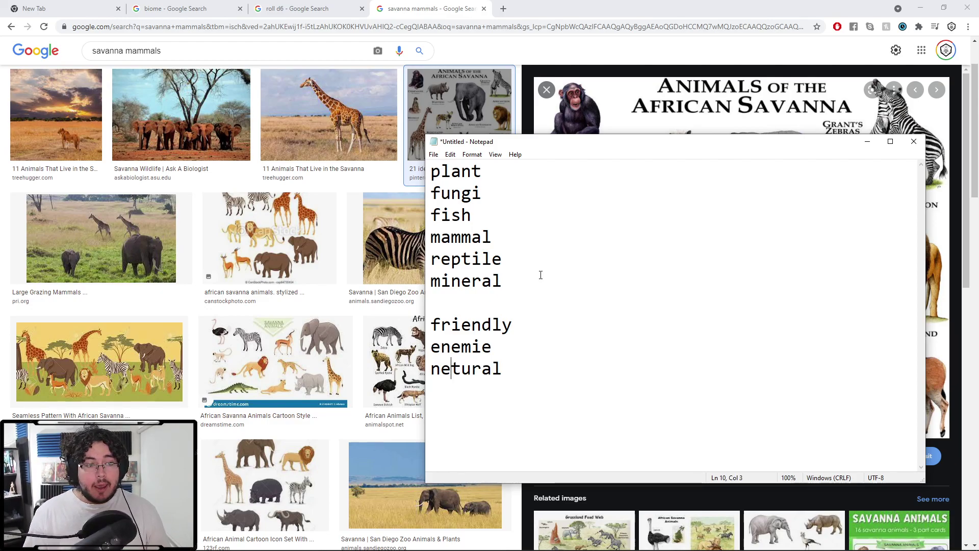
{"action": "key", "text": "BackSpace"}
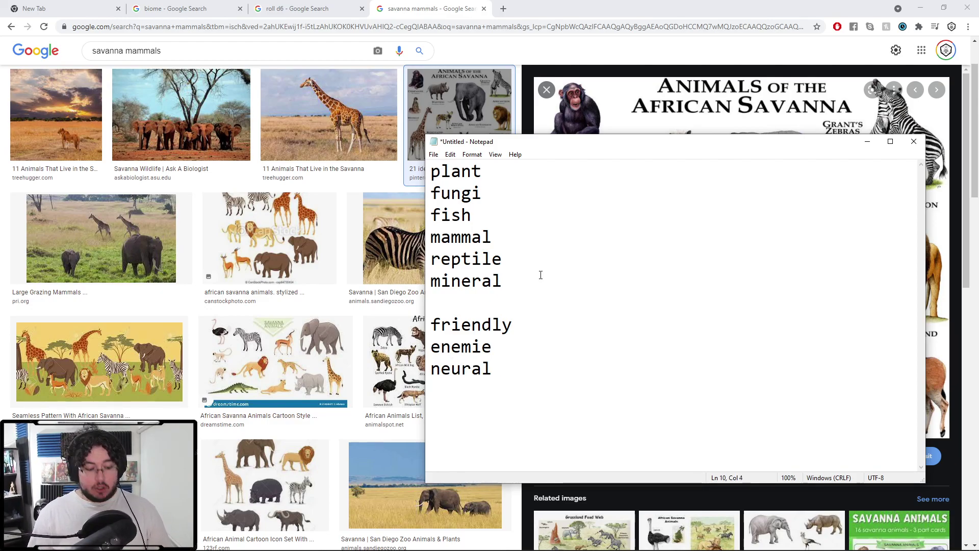
{"action": "type", "text": "t"}
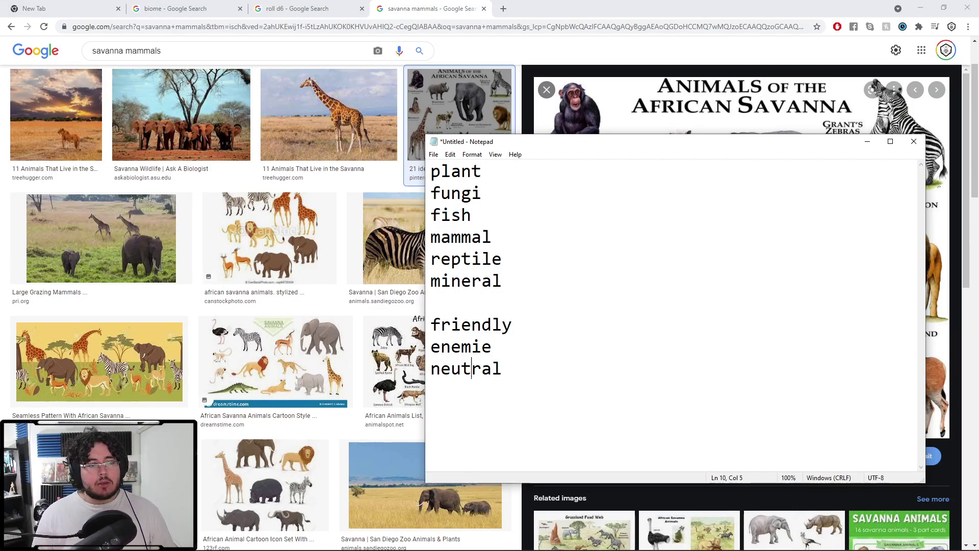
Give the attitudes dice ranges: friendly 1-2, enemie 3-4, neutral 5-6.
{"action": "left_click", "coordinate": [543, 327]}
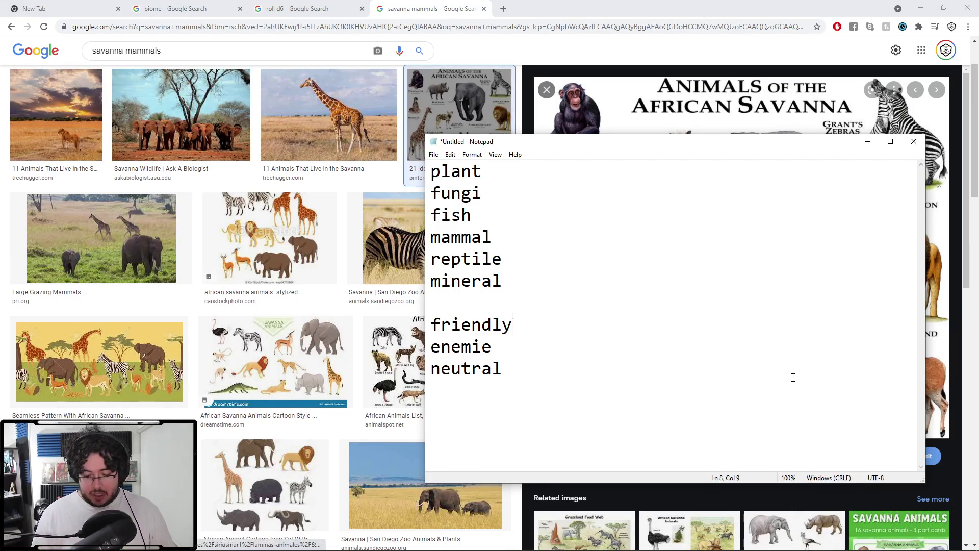
{"action": "type", "text": "1-"}
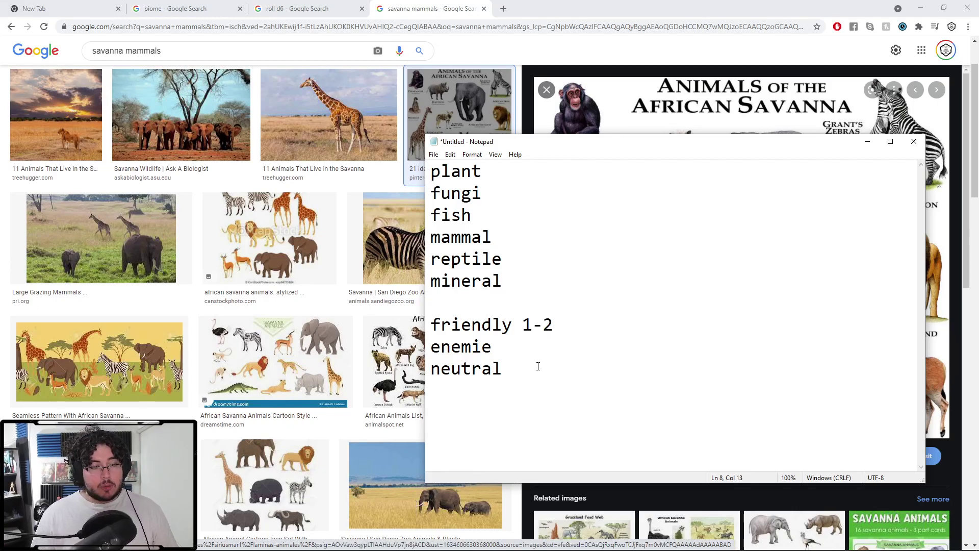
{"action": "type", "text": "2-"}
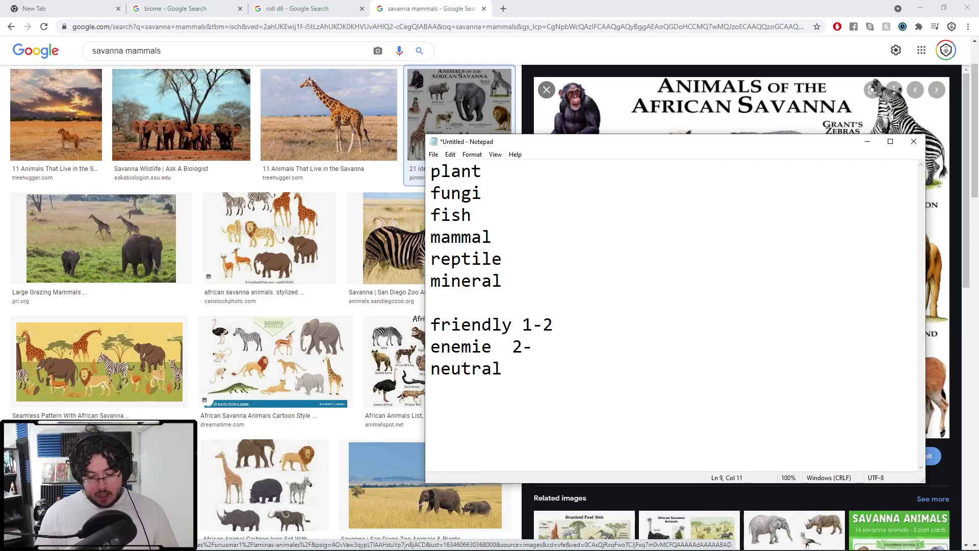
{"action": "key", "text": "BackSpace"}
{"action": "key", "text": "BackSpace"}
{"action": "type", "text": "3-"}
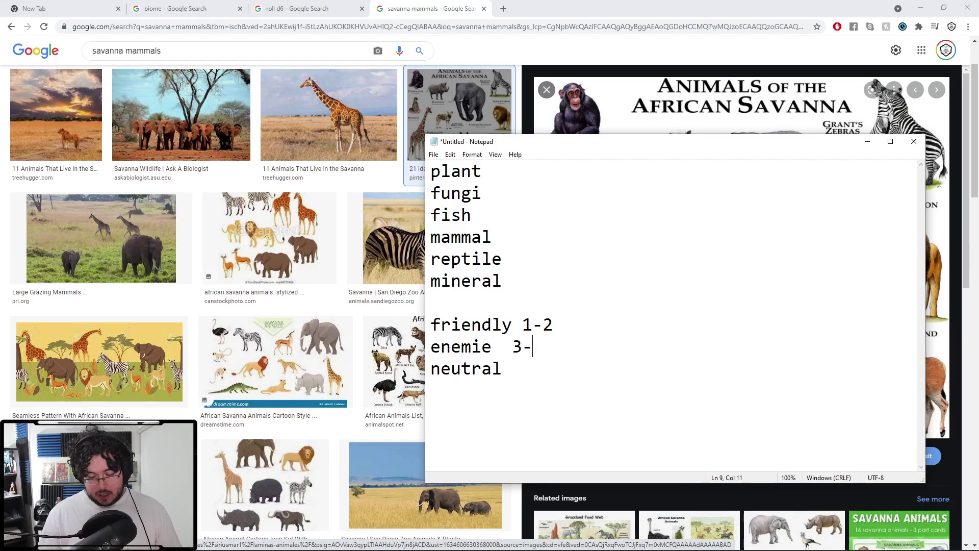
{"action": "type", "text": "4"}
{"action": "left_click", "coordinate": [538, 369]}
{"action": "type", "text": "5-6"}
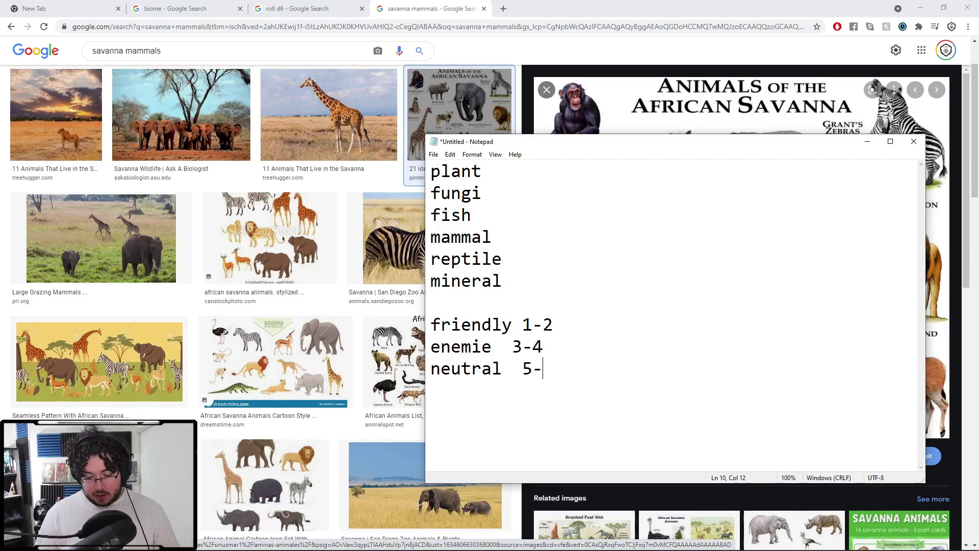
Add another d6 to the dice roll for a total of 11, then bring Notepad forward.
{"action": "left_click", "coordinate": [328, 8]}
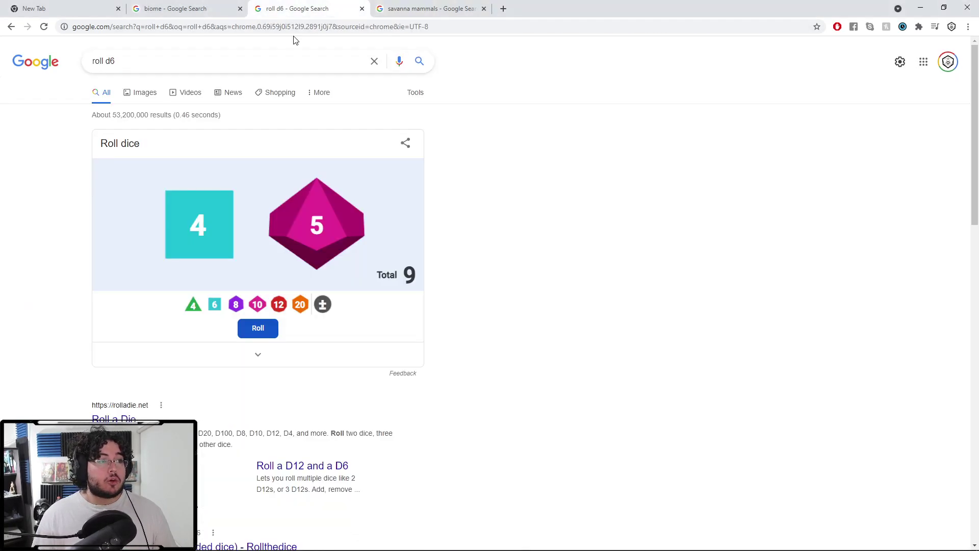
{"action": "left_click", "coordinate": [213, 305]}
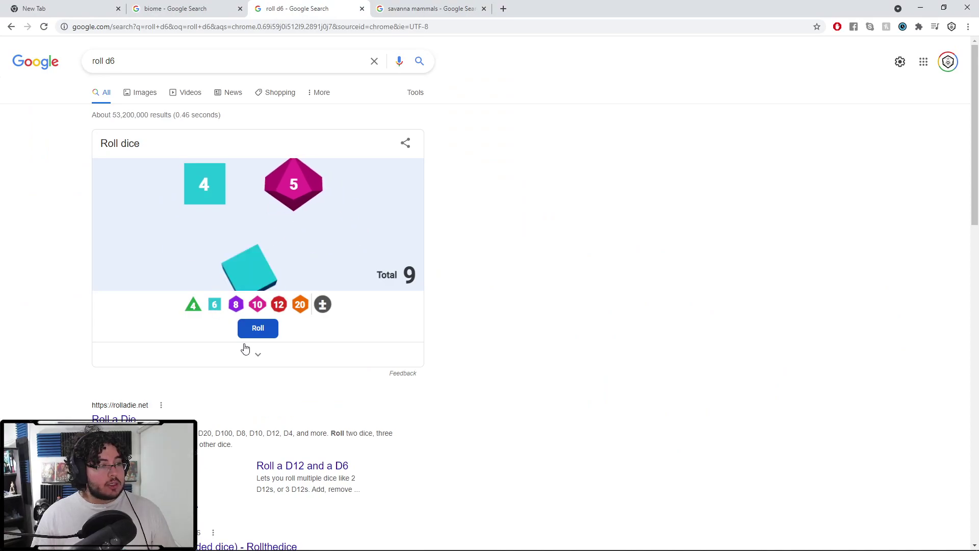
{"action": "left_click", "coordinate": [399, 5]}
{"action": "left_click", "coordinate": [346, 6]}
{"action": "left_click", "coordinate": [155, 5]}
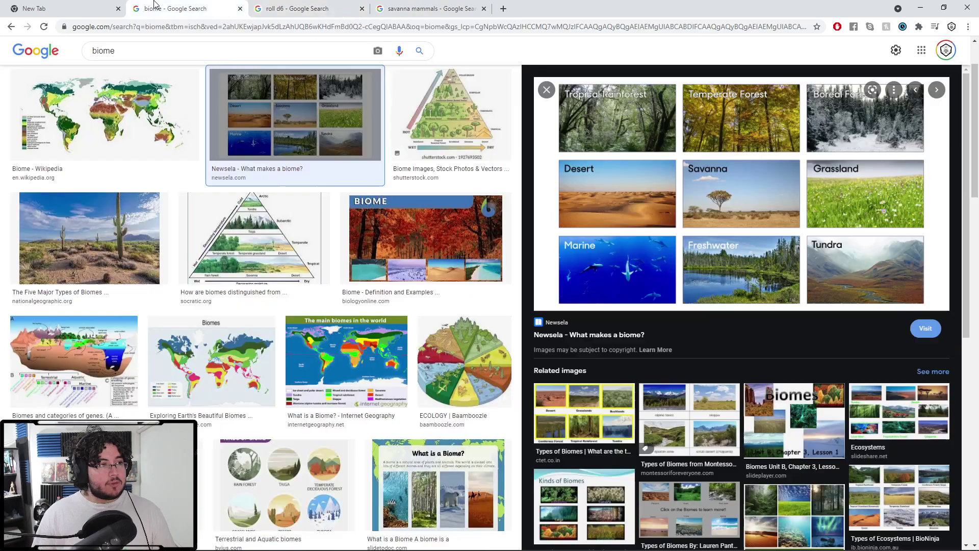
{"action": "left_click", "coordinate": [284, 543]}
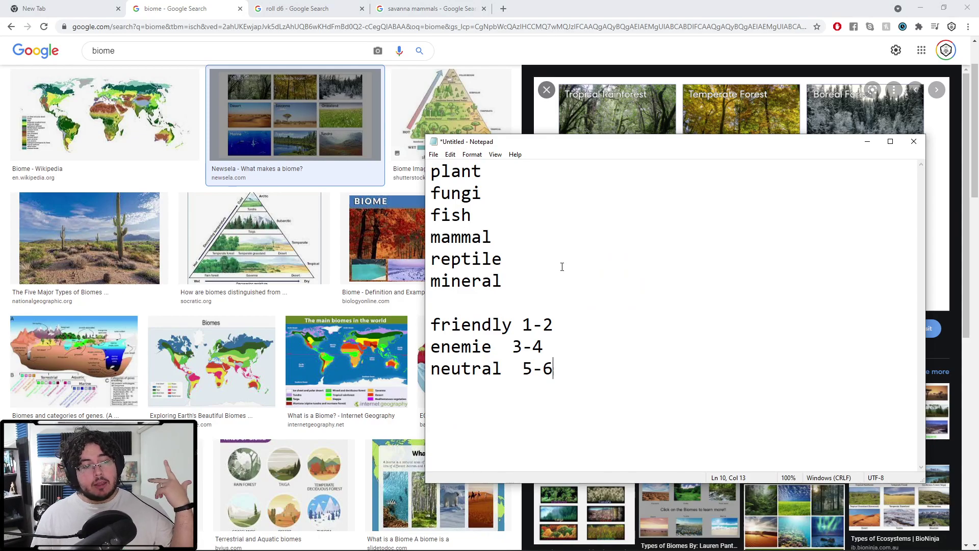
Launch Adobe Photoshop 2021 from the system search.
{"action": "key", "text": "super"}
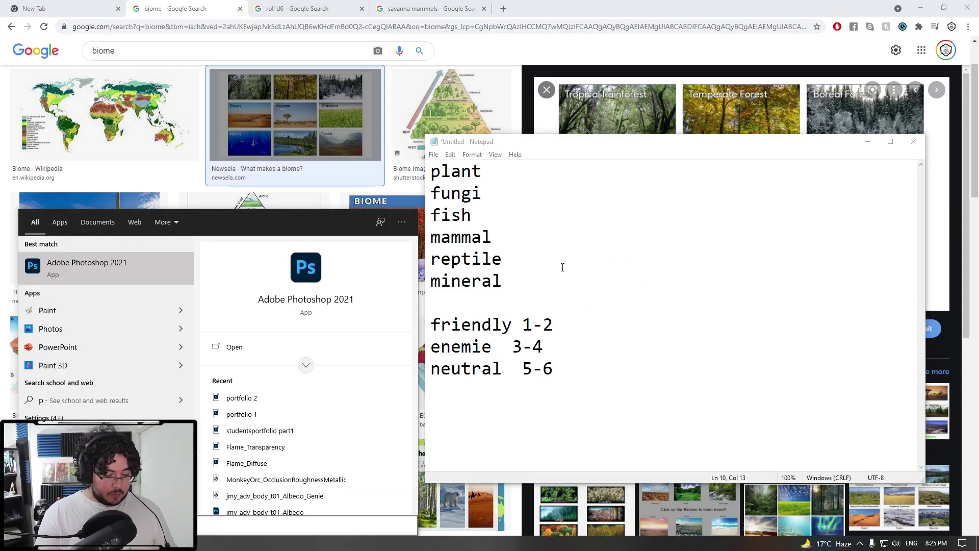
{"action": "type", "text": "photo"}
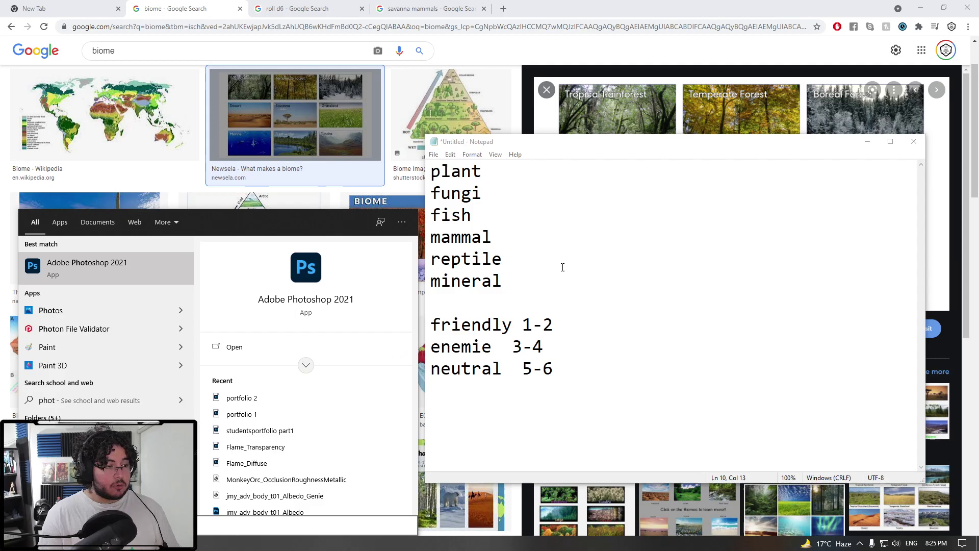
{"action": "key", "text": "Return"}
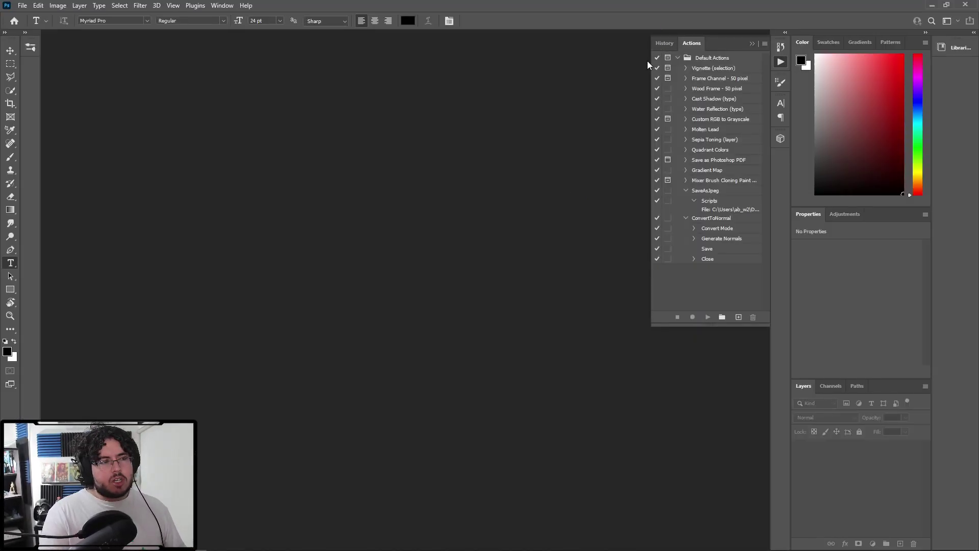
Create a new document from the 1500 x 622 px preset.
{"action": "left_click", "coordinate": [23, 6]}
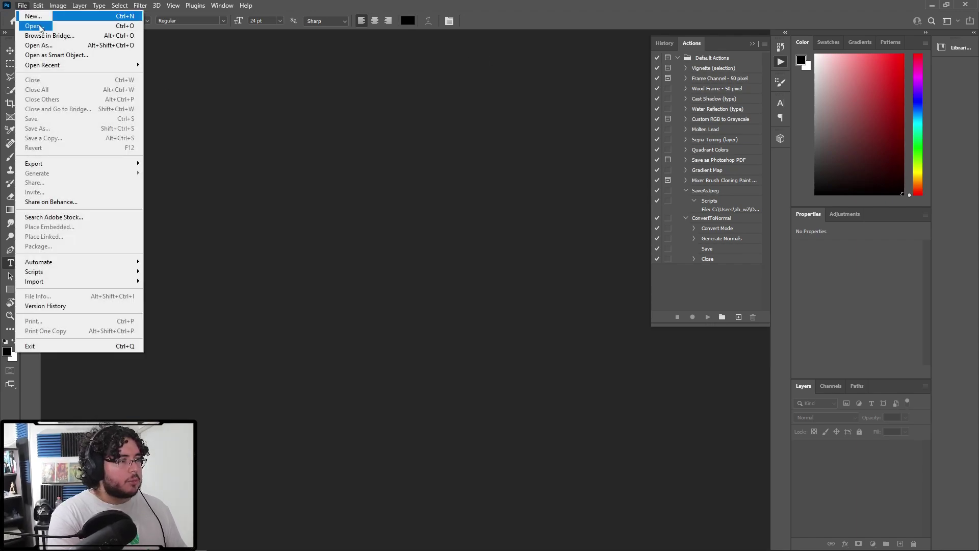
{"action": "left_click", "coordinate": [34, 16]}
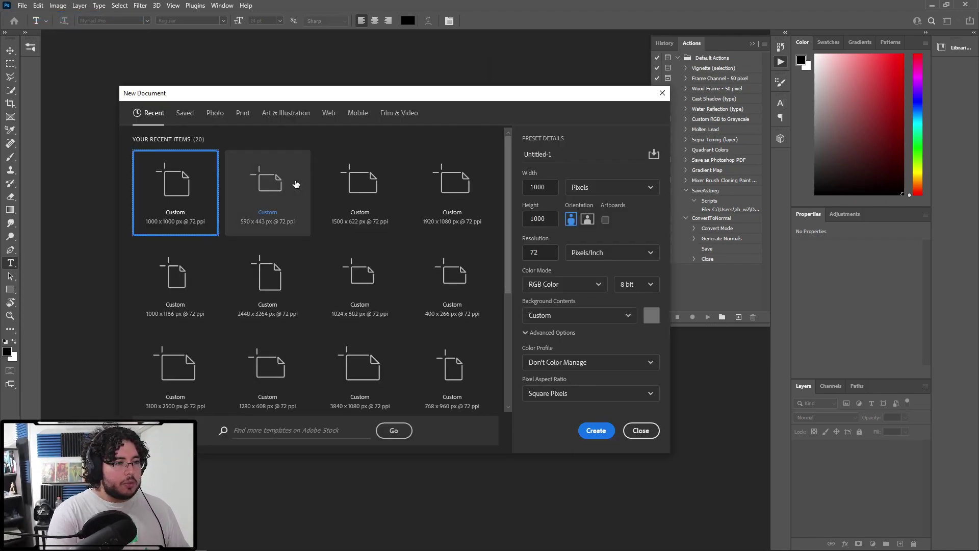
{"action": "double_click", "coordinate": [355, 204]}
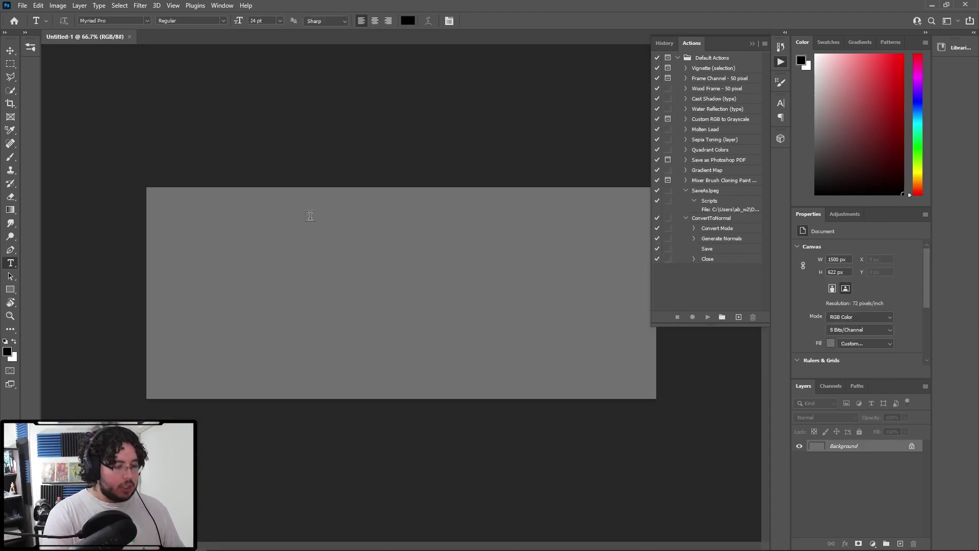
Select the Hard Round Pressure Size brush at 12 px.
{"action": "key", "text": "b"}
{"action": "right_click", "coordinate": [334, 223]}
{"action": "left_click", "coordinate": [398, 375]}
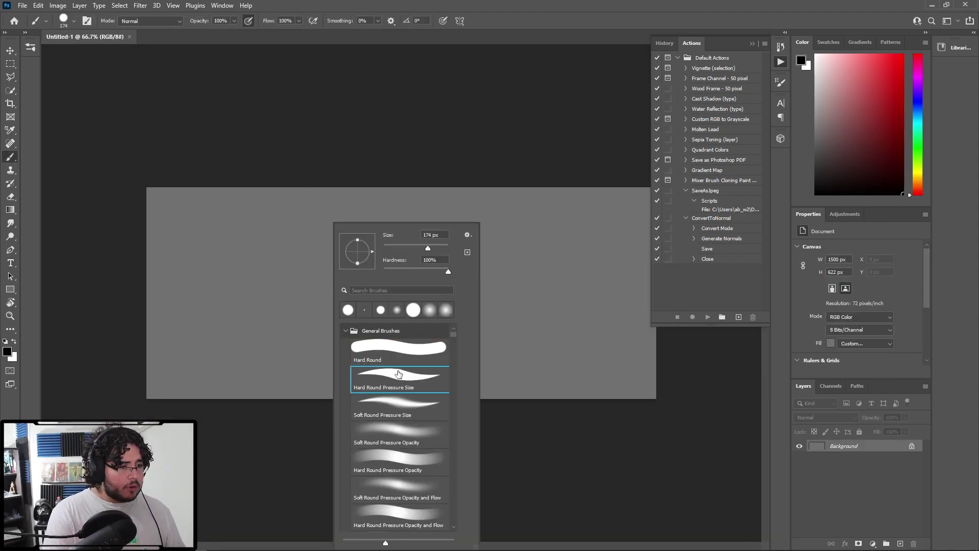
{"action": "left_click_drag", "start_coordinate": [389, 249], "coordinate": [387, 249]}
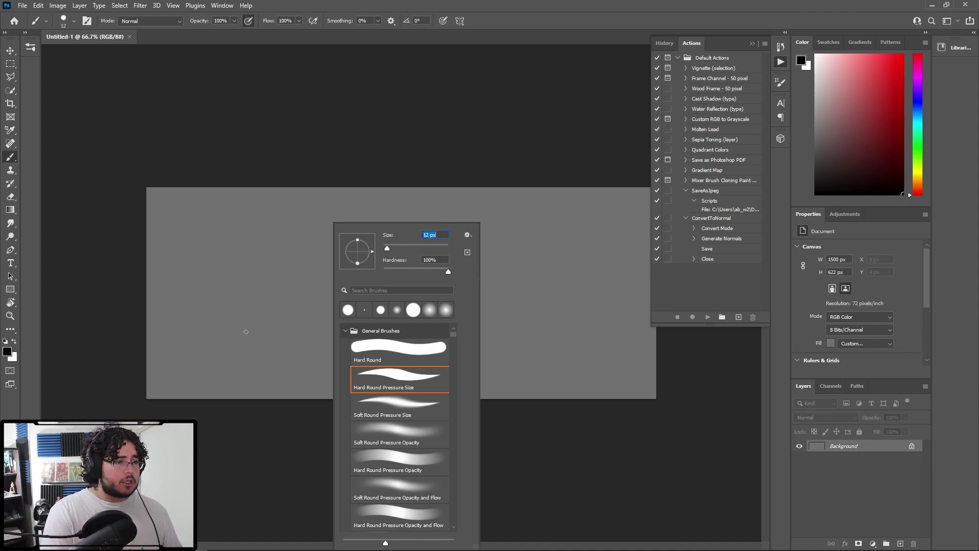
Sketch a rough circle, a boxy trapezoid and a swirled shape across the canvas.
{"action": "left_click_drag", "start_coordinate": [214, 285], "coordinate": [223, 261]}
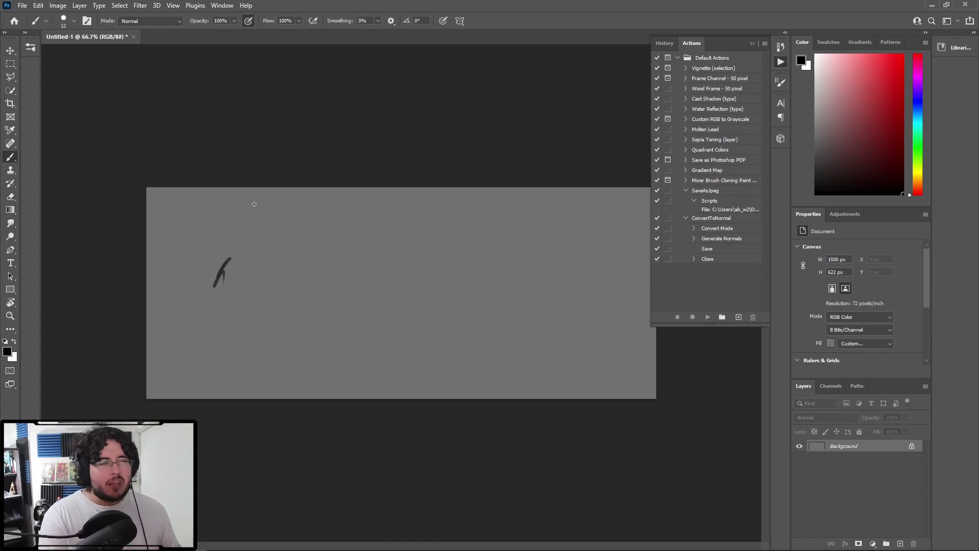
{"action": "mouse_move", "coordinate": [243, 253]}
{"action": "left_mouse_down"}
{"action": "mouse_move", "coordinate": [217, 293]}
{"action": "mouse_move", "coordinate": [291, 278]}
{"action": "mouse_move", "coordinate": [283, 248]}
{"action": "mouse_move", "coordinate": [297, 282]}
{"action": "mouse_move", "coordinate": [216, 285]}
{"action": "mouse_move", "coordinate": [243, 250]}
{"action": "mouse_move", "coordinate": [229, 305]}
{"action": "mouse_move", "coordinate": [259, 280]}
{"action": "left_mouse_up"}
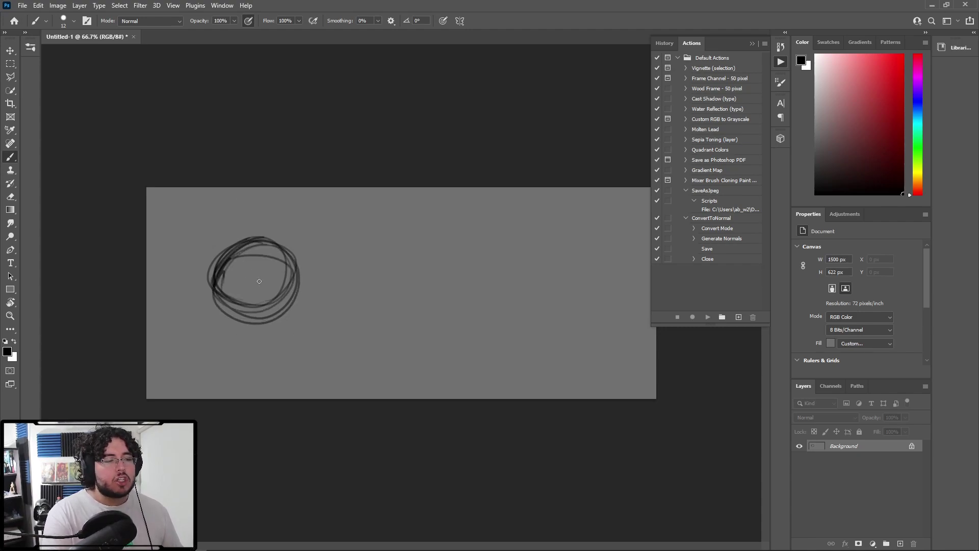
{"action": "mouse_move", "coordinate": [386, 228]}
{"action": "left_mouse_down"}
{"action": "mouse_move", "coordinate": [380, 272]}
{"action": "mouse_move", "coordinate": [380, 248]}
{"action": "mouse_move", "coordinate": [394, 229]}
{"action": "mouse_move", "coordinate": [436, 222]}
{"action": "mouse_move", "coordinate": [468, 314]}
{"action": "mouse_move", "coordinate": [386, 316]}
{"action": "mouse_move", "coordinate": [368, 304]}
{"action": "mouse_move", "coordinate": [433, 321]}
{"action": "mouse_move", "coordinate": [440, 258]}
{"action": "mouse_move", "coordinate": [446, 326]}
{"action": "mouse_move", "coordinate": [444, 229]}
{"action": "mouse_move", "coordinate": [378, 240]}
{"action": "mouse_move", "coordinate": [441, 258]}
{"action": "left_mouse_up"}
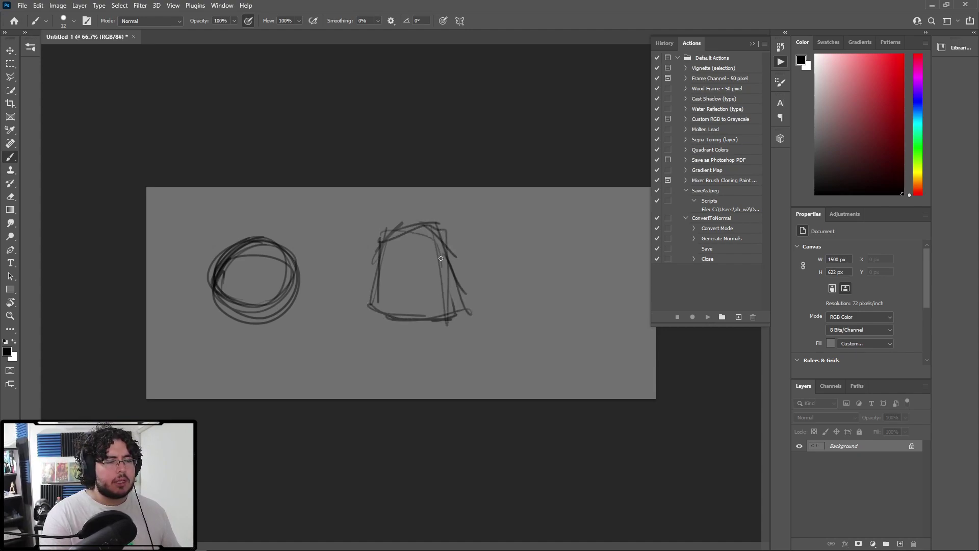
{"action": "mouse_move", "coordinate": [563, 211]}
{"action": "left_mouse_down"}
{"action": "mouse_move", "coordinate": [553, 301]}
{"action": "mouse_move", "coordinate": [599, 273]}
{"action": "mouse_move", "coordinate": [588, 252]}
{"action": "mouse_move", "coordinate": [599, 306]}
{"action": "mouse_move", "coordinate": [570, 321]}
{"action": "mouse_move", "coordinate": [625, 285]}
{"action": "mouse_move", "coordinate": [603, 256]}
{"action": "mouse_move", "coordinate": [525, 227]}
{"action": "mouse_move", "coordinate": [564, 279]}
{"action": "mouse_move", "coordinate": [540, 288]}
{"action": "mouse_move", "coordinate": [572, 292]}
{"action": "mouse_move", "coordinate": [612, 322]}
{"action": "mouse_move", "coordinate": [586, 245]}
{"action": "mouse_move", "coordinate": [545, 227]}
{"action": "left_mouse_up"}
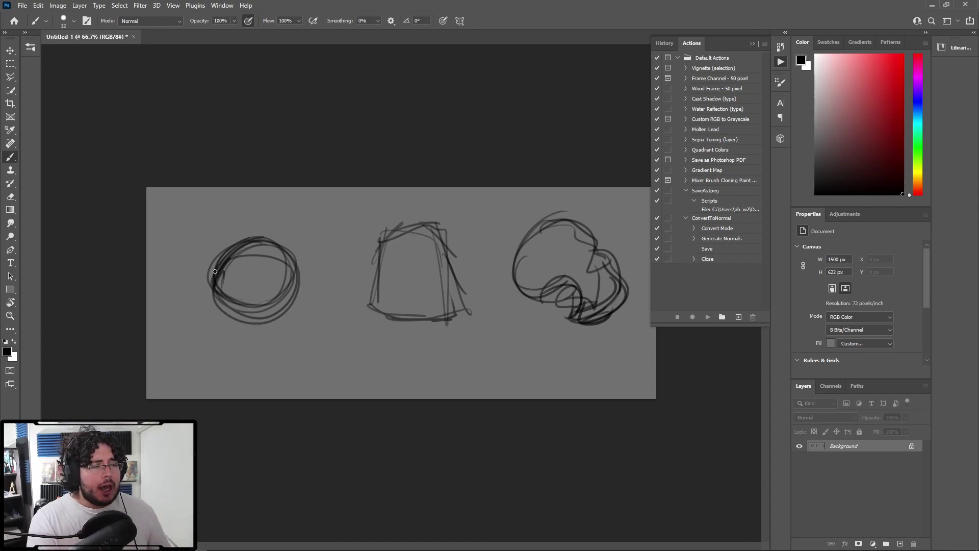
Draw looping feet, a mouth and a curled horn on the left circle, then darken its side and eye.
{"action": "mouse_move", "coordinate": [214, 272]}
{"action": "left_mouse_down"}
{"action": "mouse_move", "coordinate": [199, 312]}
{"action": "mouse_move", "coordinate": [205, 286]}
{"action": "mouse_move", "coordinate": [205, 320]}
{"action": "mouse_move", "coordinate": [216, 321]}
{"action": "mouse_move", "coordinate": [194, 323]}
{"action": "mouse_move", "coordinate": [200, 273]}
{"action": "mouse_move", "coordinate": [216, 261]}
{"action": "mouse_move", "coordinate": [211, 319]}
{"action": "mouse_move", "coordinate": [219, 310]}
{"action": "mouse_move", "coordinate": [200, 315]}
{"action": "mouse_move", "coordinate": [277, 328]}
{"action": "mouse_move", "coordinate": [289, 302]}
{"action": "mouse_move", "coordinate": [273, 339]}
{"action": "mouse_move", "coordinate": [302, 289]}
{"action": "mouse_move", "coordinate": [315, 313]}
{"action": "left_mouse_up"}
{"action": "mouse_move", "coordinate": [300, 265]}
{"action": "left_mouse_down"}
{"action": "mouse_move", "coordinate": [308, 277]}
{"action": "mouse_move", "coordinate": [293, 258]}
{"action": "mouse_move", "coordinate": [239, 267]}
{"action": "mouse_move", "coordinate": [255, 249]}
{"action": "mouse_move", "coordinate": [247, 268]}
{"action": "left_mouse_up"}
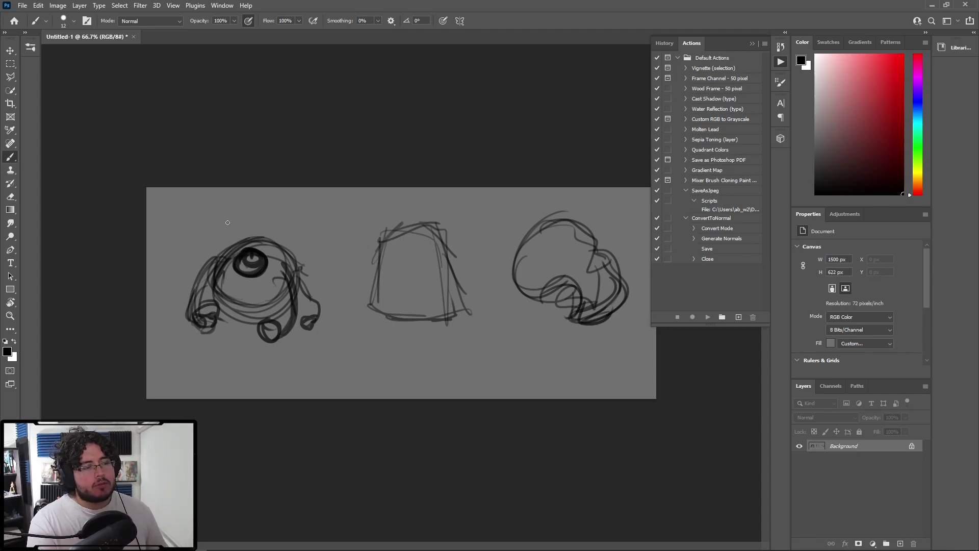
{"action": "mouse_move", "coordinate": [229, 289]}
{"action": "left_mouse_down"}
{"action": "mouse_move", "coordinate": [249, 302]}
{"action": "mouse_move", "coordinate": [235, 309]}
{"action": "mouse_move", "coordinate": [239, 288]}
{"action": "mouse_move", "coordinate": [261, 306]}
{"action": "mouse_move", "coordinate": [230, 293]}
{"action": "left_mouse_up"}
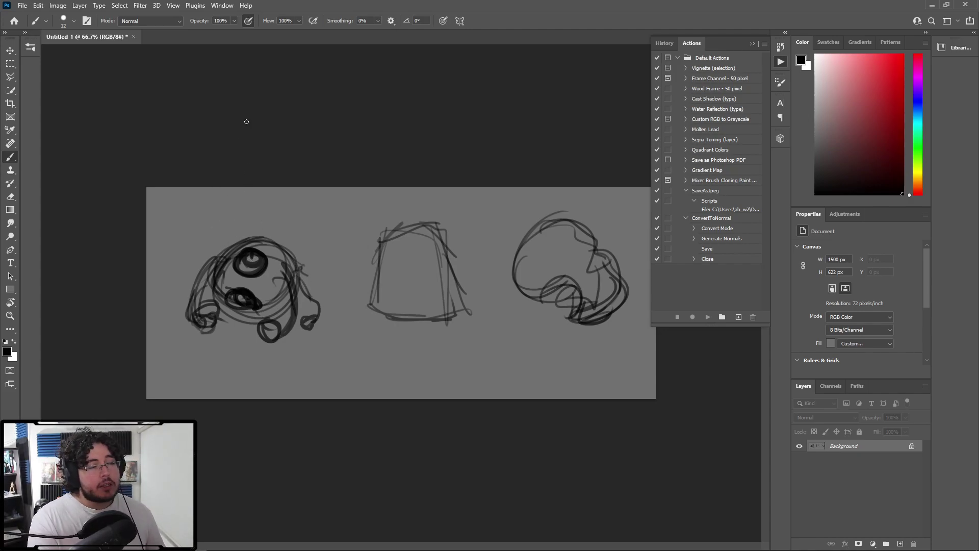
{"action": "mouse_move", "coordinate": [225, 259]}
{"action": "left_mouse_down"}
{"action": "mouse_move", "coordinate": [231, 223]}
{"action": "mouse_move", "coordinate": [251, 243]}
{"action": "mouse_move", "coordinate": [226, 224]}
{"action": "mouse_move", "coordinate": [224, 251]}
{"action": "mouse_move", "coordinate": [226, 217]}
{"action": "mouse_move", "coordinate": [250, 239]}
{"action": "mouse_move", "coordinate": [229, 255]}
{"action": "mouse_move", "coordinate": [224, 221]}
{"action": "mouse_move", "coordinate": [281, 270]}
{"action": "mouse_move", "coordinate": [294, 223]}
{"action": "mouse_move", "coordinate": [298, 256]}
{"action": "mouse_move", "coordinate": [288, 270]}
{"action": "mouse_move", "coordinate": [276, 258]}
{"action": "mouse_move", "coordinate": [295, 265]}
{"action": "mouse_move", "coordinate": [304, 254]}
{"action": "mouse_move", "coordinate": [301, 224]}
{"action": "mouse_move", "coordinate": [282, 248]}
{"action": "mouse_move", "coordinate": [297, 268]}
{"action": "mouse_move", "coordinate": [241, 264]}
{"action": "mouse_move", "coordinate": [291, 294]}
{"action": "mouse_move", "coordinate": [280, 307]}
{"action": "mouse_move", "coordinate": [294, 275]}
{"action": "mouse_move", "coordinate": [271, 342]}
{"action": "mouse_move", "coordinate": [302, 328]}
{"action": "mouse_move", "coordinate": [283, 337]}
{"action": "mouse_move", "coordinate": [300, 282]}
{"action": "mouse_move", "coordinate": [316, 318]}
{"action": "mouse_move", "coordinate": [312, 279]}
{"action": "left_mouse_up"}
{"action": "left_click_drag", "start_coordinate": [213, 261], "coordinate": [191, 309]}
{"action": "left_click_drag", "start_coordinate": [248, 265], "coordinate": [261, 258]}
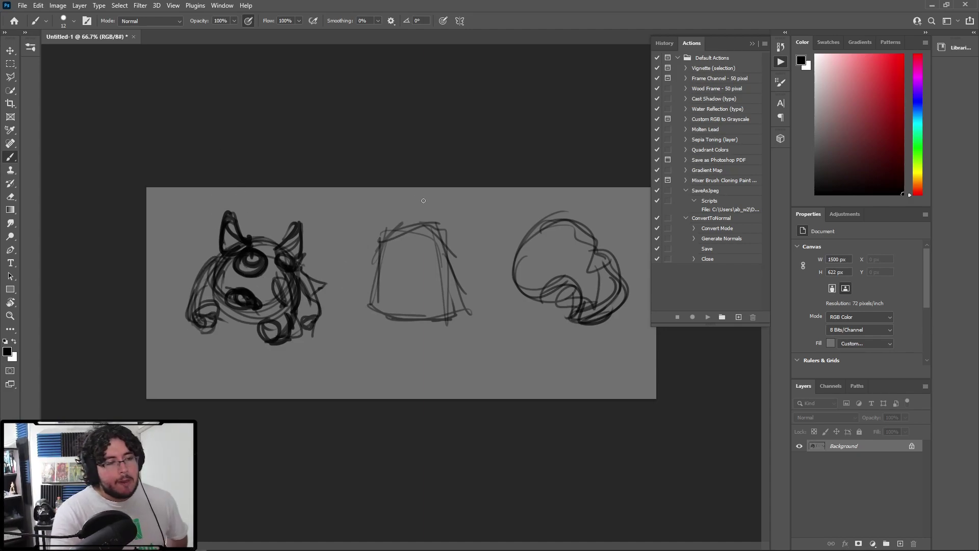
{"action": "mouse_move", "coordinate": [378, 242]}
{"action": "left_mouse_down"}
{"action": "mouse_move", "coordinate": [428, 265]}
{"action": "mouse_move", "coordinate": [378, 245]}
{"action": "mouse_move", "coordinate": [432, 252]}
{"action": "mouse_move", "coordinate": [430, 266]}
{"action": "mouse_move", "coordinate": [429, 248]}
{"action": "mouse_move", "coordinate": [393, 235]}
{"action": "mouse_move", "coordinate": [418, 227]}
{"action": "mouse_move", "coordinate": [400, 223]}
{"action": "mouse_move", "coordinate": [403, 213]}
{"action": "mouse_move", "coordinate": [394, 226]}
{"action": "mouse_move", "coordinate": [429, 224]}
{"action": "mouse_move", "coordinate": [388, 230]}
{"action": "mouse_move", "coordinate": [410, 223]}
{"action": "mouse_move", "coordinate": [404, 217]}
{"action": "mouse_move", "coordinate": [399, 230]}
{"action": "mouse_move", "coordinate": [443, 221]}
{"action": "mouse_move", "coordinate": [401, 218]}
{"action": "mouse_move", "coordinate": [426, 237]}
{"action": "left_mouse_up"}
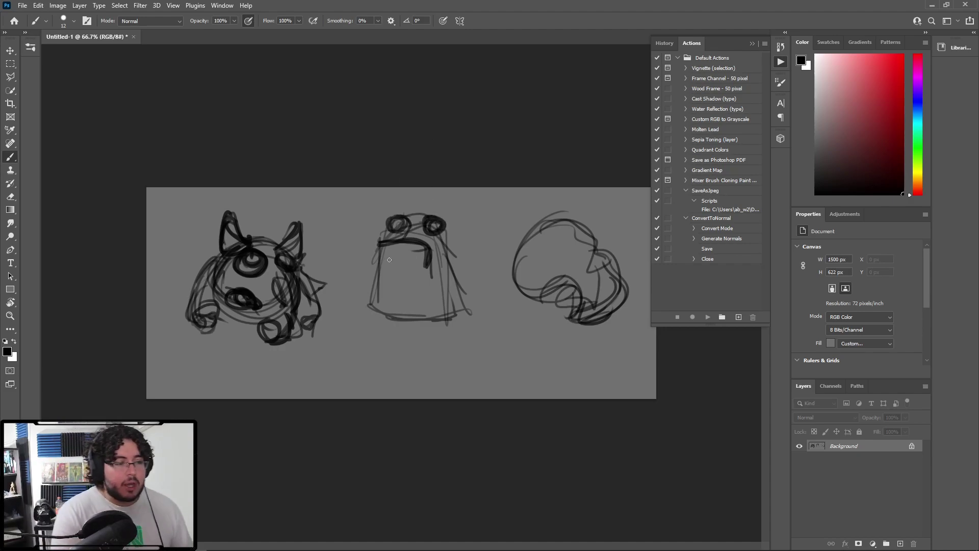
Outline the middle sketch and add a clawed hand, looping legs and a long left arm.
{"action": "mouse_move", "coordinate": [392, 237]}
{"action": "left_mouse_down"}
{"action": "mouse_move", "coordinate": [373, 252]}
{"action": "mouse_move", "coordinate": [381, 246]}
{"action": "mouse_move", "coordinate": [395, 266]}
{"action": "mouse_move", "coordinate": [377, 279]}
{"action": "left_mouse_up"}
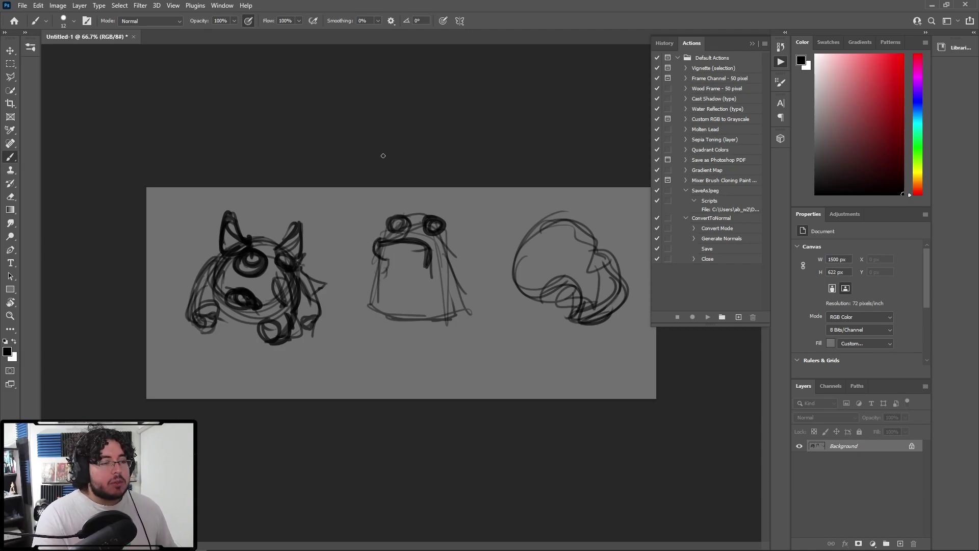
{"action": "mouse_move", "coordinate": [376, 315]}
{"action": "left_mouse_down"}
{"action": "mouse_move", "coordinate": [353, 322]}
{"action": "mouse_move", "coordinate": [385, 341]}
{"action": "mouse_move", "coordinate": [418, 316]}
{"action": "mouse_move", "coordinate": [428, 343]}
{"action": "mouse_move", "coordinate": [449, 340]}
{"action": "mouse_move", "coordinate": [444, 324]}
{"action": "mouse_move", "coordinate": [440, 346]}
{"action": "mouse_move", "coordinate": [416, 331]}
{"action": "mouse_move", "coordinate": [453, 347]}
{"action": "mouse_move", "coordinate": [428, 342]}
{"action": "left_mouse_up"}
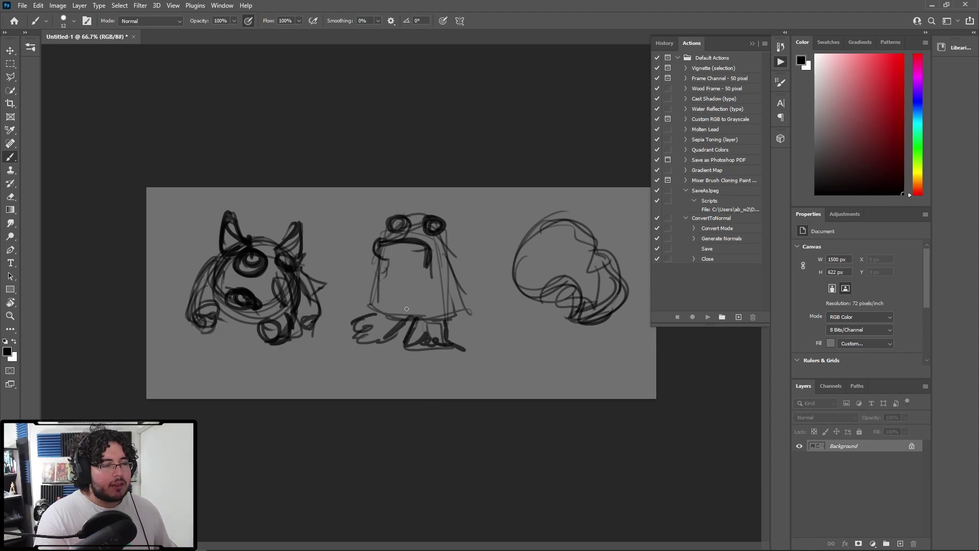
{"action": "mouse_move", "coordinate": [448, 254]}
{"action": "left_mouse_down"}
{"action": "mouse_move", "coordinate": [470, 369]}
{"action": "mouse_move", "coordinate": [441, 360]}
{"action": "mouse_move", "coordinate": [451, 368]}
{"action": "mouse_move", "coordinate": [470, 328]}
{"action": "left_mouse_up"}
{"action": "mouse_move", "coordinate": [434, 271]}
{"action": "left_mouse_down"}
{"action": "mouse_move", "coordinate": [459, 322]}
{"action": "mouse_move", "coordinate": [445, 295]}
{"action": "left_mouse_up"}
{"action": "left_click_drag", "start_coordinate": [449, 257], "coordinate": [442, 286]}
{"action": "mouse_move", "coordinate": [368, 248]}
{"action": "left_mouse_down"}
{"action": "mouse_move", "coordinate": [324, 357]}
{"action": "mouse_move", "coordinate": [337, 351]}
{"action": "left_mouse_up"}
{"action": "mouse_move", "coordinate": [388, 291]}
{"action": "left_mouse_down"}
{"action": "mouse_move", "coordinate": [380, 306]}
{"action": "mouse_move", "coordinate": [373, 283]}
{"action": "mouse_move", "coordinate": [390, 289]}
{"action": "left_mouse_up"}
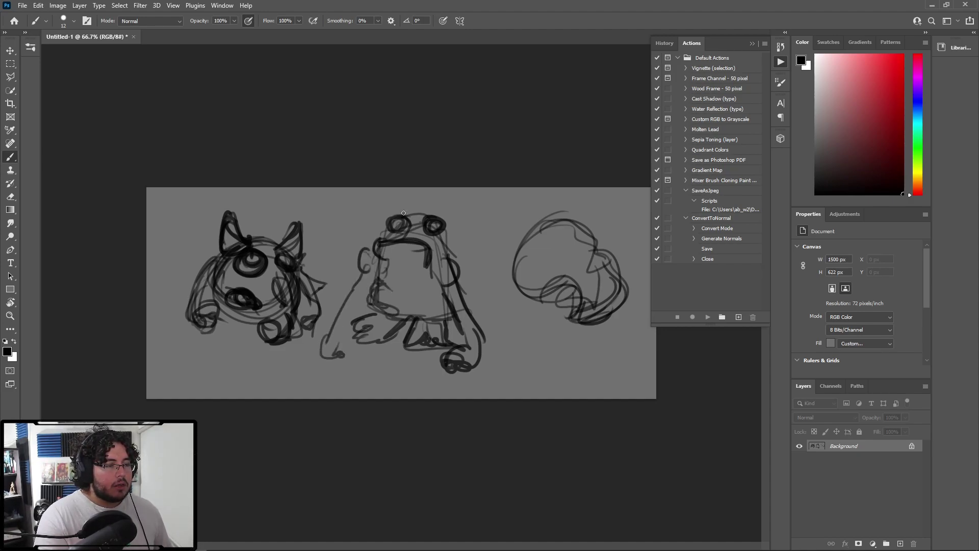
Add hair and a side curl, darken the eye, and draw a curve under the face and a raised right arm.
{"action": "mouse_move", "coordinate": [403, 212]}
{"action": "left_mouse_down"}
{"action": "mouse_move", "coordinate": [433, 204]}
{"action": "mouse_move", "coordinate": [441, 217]}
{"action": "left_mouse_up"}
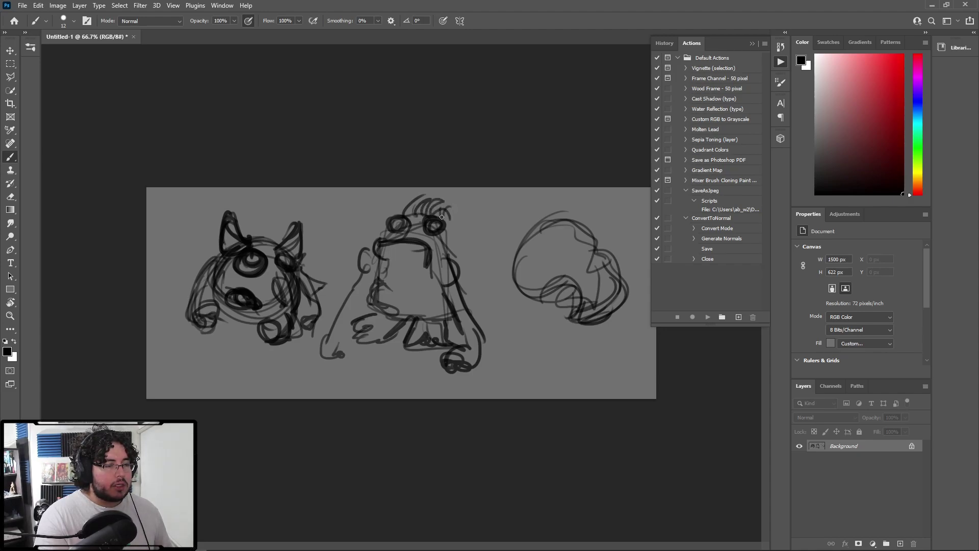
{"action": "mouse_move", "coordinate": [365, 254]}
{"action": "left_mouse_down"}
{"action": "mouse_move", "coordinate": [372, 281]}
{"action": "mouse_move", "coordinate": [329, 333]}
{"action": "mouse_move", "coordinate": [344, 356]}
{"action": "mouse_move", "coordinate": [341, 340]}
{"action": "mouse_move", "coordinate": [360, 346]}
{"action": "left_mouse_up"}
{"action": "mouse_move", "coordinate": [459, 279]}
{"action": "left_mouse_down"}
{"action": "mouse_move", "coordinate": [490, 241]}
{"action": "mouse_move", "coordinate": [459, 221]}
{"action": "mouse_move", "coordinate": [479, 227]}
{"action": "mouse_move", "coordinate": [494, 245]}
{"action": "mouse_move", "coordinate": [466, 300]}
{"action": "left_mouse_up"}
{"action": "mouse_move", "coordinate": [408, 220]}
{"action": "left_mouse_down"}
{"action": "mouse_move", "coordinate": [394, 272]}
{"action": "mouse_move", "coordinate": [385, 257]}
{"action": "mouse_move", "coordinate": [397, 241]}
{"action": "mouse_move", "coordinate": [382, 244]}
{"action": "mouse_move", "coordinate": [422, 237]}
{"action": "mouse_move", "coordinate": [433, 254]}
{"action": "mouse_move", "coordinate": [408, 276]}
{"action": "mouse_move", "coordinate": [418, 241]}
{"action": "mouse_move", "coordinate": [404, 275]}
{"action": "mouse_move", "coordinate": [409, 235]}
{"action": "mouse_move", "coordinate": [390, 261]}
{"action": "mouse_move", "coordinate": [434, 253]}
{"action": "mouse_move", "coordinate": [422, 268]}
{"action": "mouse_move", "coordinate": [435, 252]}
{"action": "mouse_move", "coordinate": [419, 235]}
{"action": "mouse_move", "coordinate": [404, 260]}
{"action": "mouse_move", "coordinate": [386, 253]}
{"action": "mouse_move", "coordinate": [422, 261]}
{"action": "mouse_move", "coordinate": [381, 253]}
{"action": "mouse_move", "coordinate": [426, 261]}
{"action": "mouse_move", "coordinate": [435, 249]}
{"action": "mouse_move", "coordinate": [432, 265]}
{"action": "mouse_move", "coordinate": [426, 243]}
{"action": "mouse_move", "coordinate": [436, 258]}
{"action": "mouse_move", "coordinate": [400, 240]}
{"action": "mouse_move", "coordinate": [438, 256]}
{"action": "left_mouse_up"}
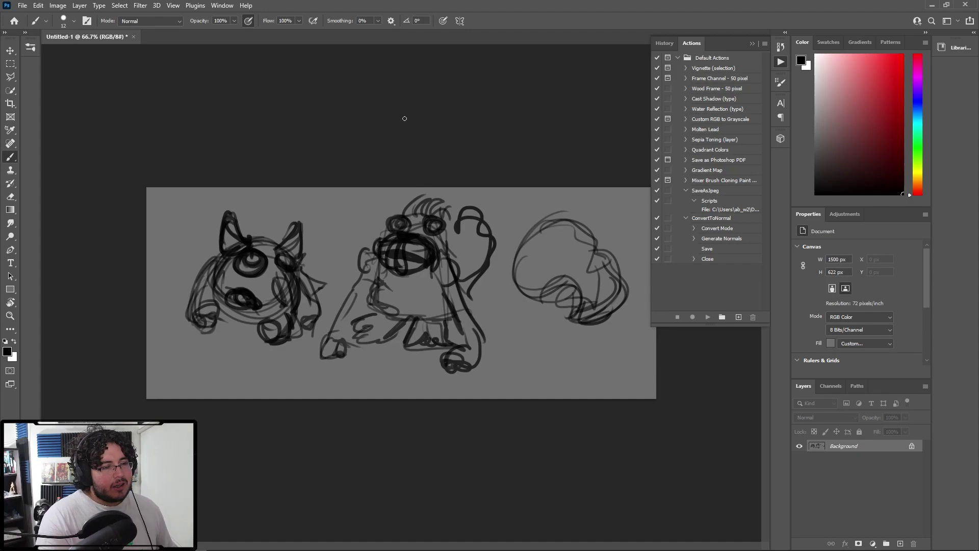
{"action": "left_click_drag", "start_coordinate": [451, 274], "coordinate": [453, 329]}
{"action": "mouse_move", "coordinate": [383, 285]}
{"action": "left_mouse_down"}
{"action": "mouse_move", "coordinate": [422, 288]}
{"action": "mouse_move", "coordinate": [407, 278]}
{"action": "mouse_move", "coordinate": [414, 291]}
{"action": "left_mouse_up"}
{"action": "left_click_drag", "start_coordinate": [479, 227], "coordinate": [475, 280]}
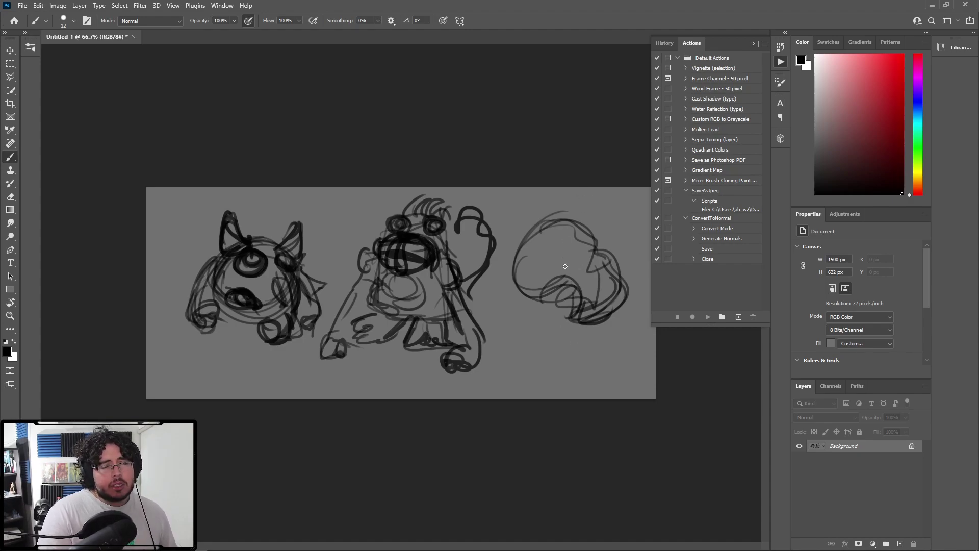
Redraw the right sketch's outline, lower curve and right side in darker lines.
{"action": "mouse_move", "coordinate": [591, 256]}
{"action": "left_mouse_down"}
{"action": "mouse_move", "coordinate": [606, 273]}
{"action": "mouse_move", "coordinate": [589, 251]}
{"action": "mouse_move", "coordinate": [598, 273]}
{"action": "mouse_move", "coordinate": [562, 301]}
{"action": "mouse_move", "coordinate": [539, 294]}
{"action": "mouse_move", "coordinate": [568, 285]}
{"action": "left_mouse_up"}
{"action": "mouse_move", "coordinate": [579, 320]}
{"action": "left_mouse_down"}
{"action": "mouse_move", "coordinate": [569, 286]}
{"action": "mouse_move", "coordinate": [580, 302]}
{"action": "left_mouse_up"}
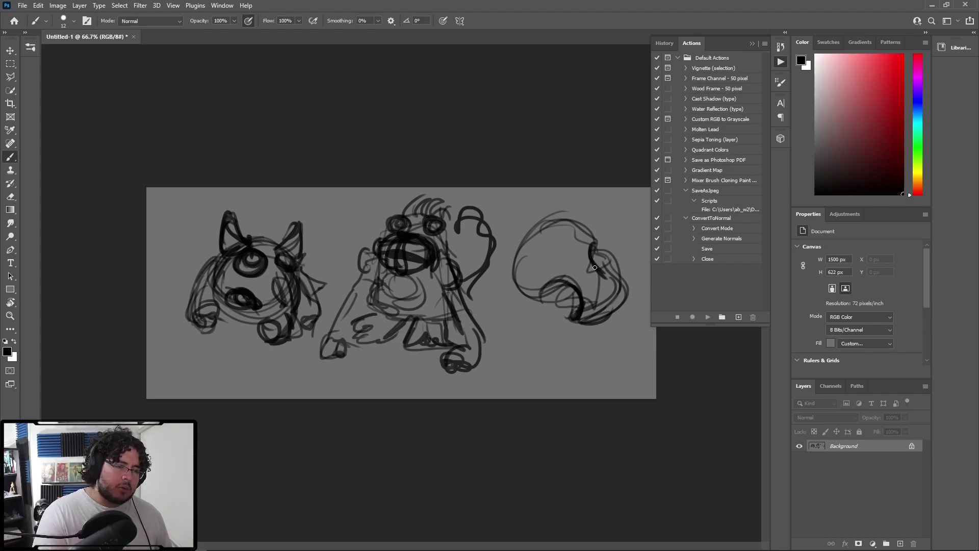
{"action": "mouse_move", "coordinate": [593, 266]}
{"action": "left_mouse_down"}
{"action": "mouse_move", "coordinate": [632, 315]}
{"action": "mouse_move", "coordinate": [577, 325]}
{"action": "mouse_move", "coordinate": [579, 313]}
{"action": "mouse_move", "coordinate": [589, 343]}
{"action": "left_mouse_up"}
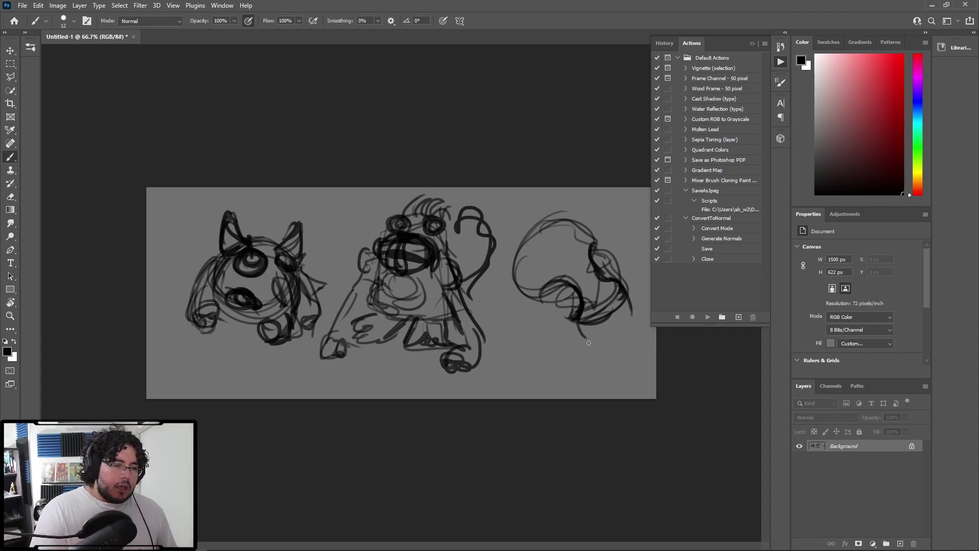
{"action": "left_click_drag", "start_coordinate": [631, 306], "coordinate": [634, 322]}
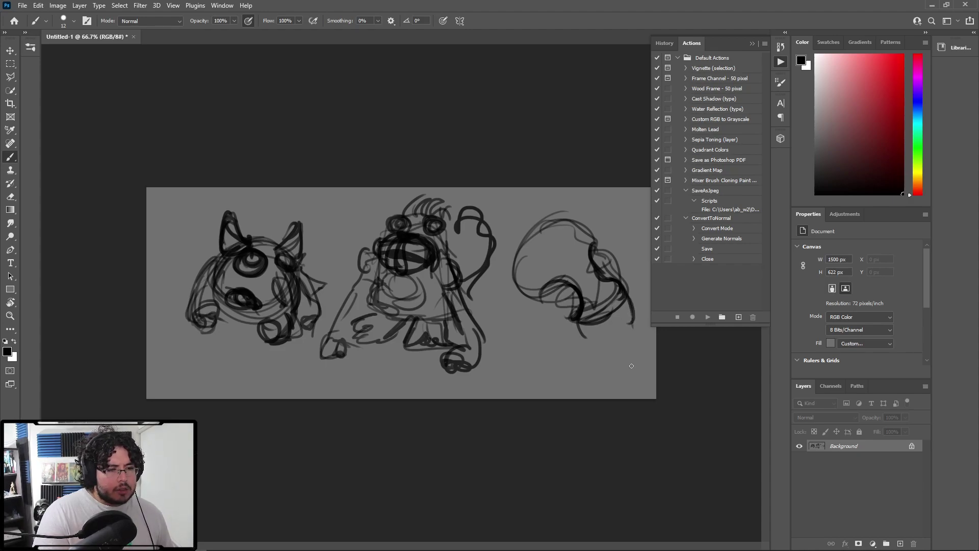
Draw the right creature's two legs ending in feet, a single eye, and its mouth and jaw.
{"action": "mouse_move", "coordinate": [612, 319]}
{"action": "left_mouse_down"}
{"action": "mouse_move", "coordinate": [594, 321]}
{"action": "mouse_move", "coordinate": [593, 339]}
{"action": "mouse_move", "coordinate": [614, 310]}
{"action": "mouse_move", "coordinate": [558, 321]}
{"action": "mouse_move", "coordinate": [564, 334]}
{"action": "left_mouse_up"}
{"action": "left_click_drag", "start_coordinate": [636, 324], "coordinate": [623, 390]}
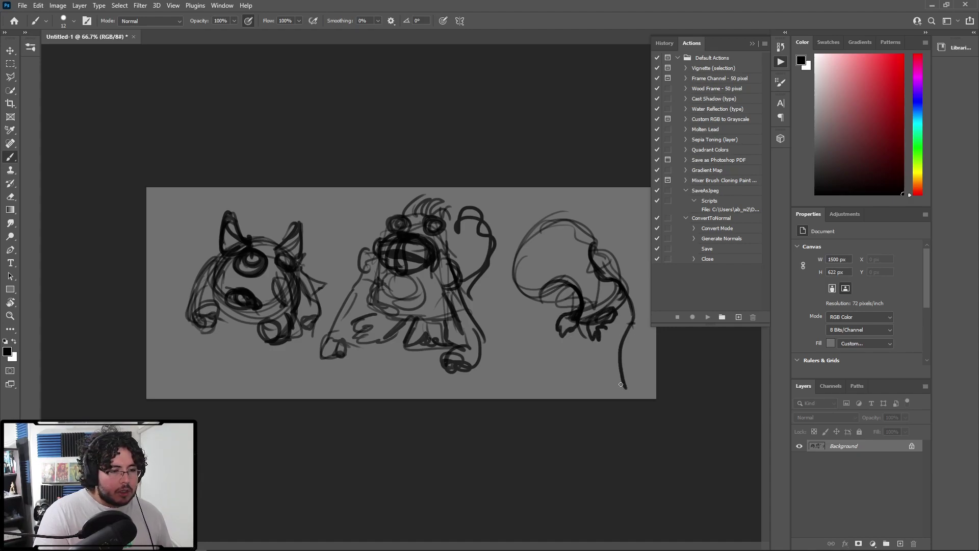
{"action": "mouse_move", "coordinate": [608, 341]}
{"action": "left_mouse_down"}
{"action": "mouse_move", "coordinate": [615, 377]}
{"action": "mouse_move", "coordinate": [596, 397]}
{"action": "mouse_move", "coordinate": [625, 392]}
{"action": "left_mouse_up"}
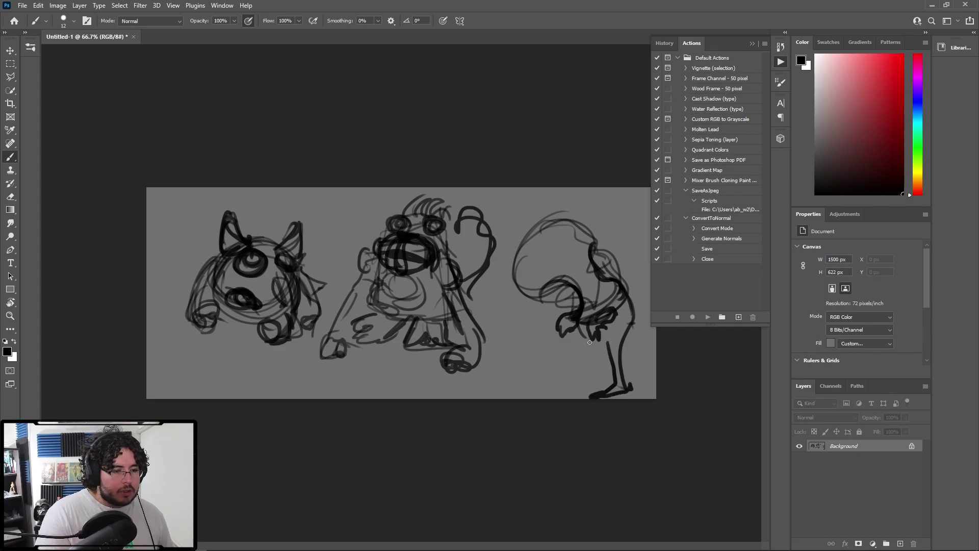
{"action": "mouse_move", "coordinate": [590, 340]}
{"action": "left_mouse_down"}
{"action": "mouse_move", "coordinate": [589, 385]}
{"action": "mouse_move", "coordinate": [618, 362]}
{"action": "mouse_move", "coordinate": [607, 375]}
{"action": "mouse_move", "coordinate": [605, 339]}
{"action": "mouse_move", "coordinate": [631, 313]}
{"action": "mouse_move", "coordinate": [639, 348]}
{"action": "left_mouse_up"}
{"action": "mouse_move", "coordinate": [560, 245]}
{"action": "left_mouse_down"}
{"action": "mouse_move", "coordinate": [556, 255]}
{"action": "mouse_move", "coordinate": [563, 251]}
{"action": "left_mouse_up"}
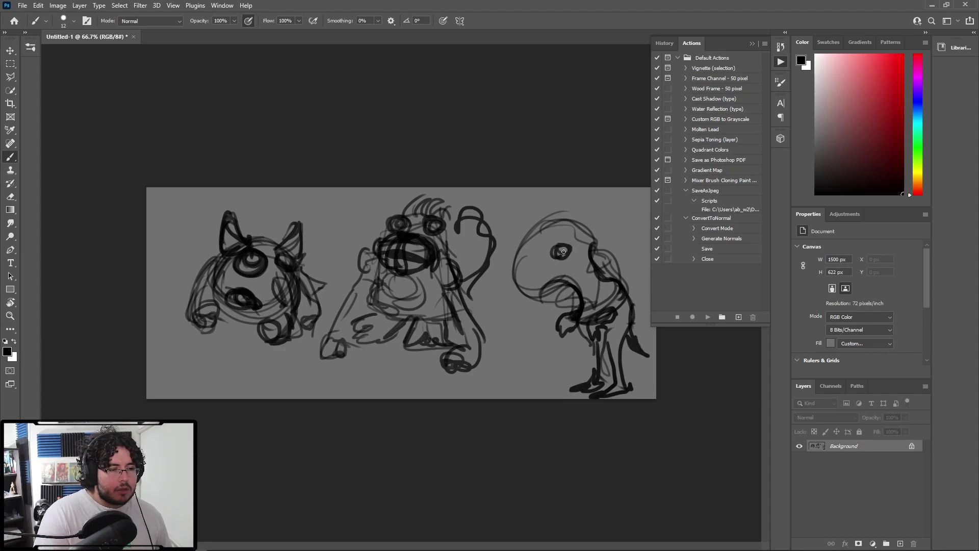
{"action": "mouse_move", "coordinate": [520, 283]}
{"action": "left_mouse_down"}
{"action": "mouse_move", "coordinate": [542, 288]}
{"action": "mouse_move", "coordinate": [520, 282]}
{"action": "mouse_move", "coordinate": [528, 288]}
{"action": "mouse_move", "coordinate": [530, 274]}
{"action": "mouse_move", "coordinate": [529, 288]}
{"action": "mouse_move", "coordinate": [541, 271]}
{"action": "mouse_move", "coordinate": [530, 276]}
{"action": "mouse_move", "coordinate": [538, 233]}
{"action": "mouse_move", "coordinate": [522, 251]}
{"action": "mouse_move", "coordinate": [518, 281]}
{"action": "mouse_move", "coordinate": [533, 242]}
{"action": "mouse_move", "coordinate": [556, 221]}
{"action": "mouse_move", "coordinate": [545, 234]}
{"action": "mouse_move", "coordinate": [550, 216]}
{"action": "mouse_move", "coordinate": [593, 217]}
{"action": "mouse_move", "coordinate": [575, 228]}
{"action": "mouse_move", "coordinate": [589, 251]}
{"action": "mouse_move", "coordinate": [580, 218]}
{"action": "mouse_move", "coordinate": [593, 205]}
{"action": "mouse_move", "coordinate": [593, 221]}
{"action": "mouse_move", "coordinate": [532, 204]}
{"action": "mouse_move", "coordinate": [546, 237]}
{"action": "mouse_move", "coordinate": [552, 224]}
{"action": "mouse_move", "coordinate": [602, 247]}
{"action": "mouse_move", "coordinate": [612, 285]}
{"action": "mouse_move", "coordinate": [627, 297]}
{"action": "mouse_move", "coordinate": [628, 326]}
{"action": "left_mouse_up"}
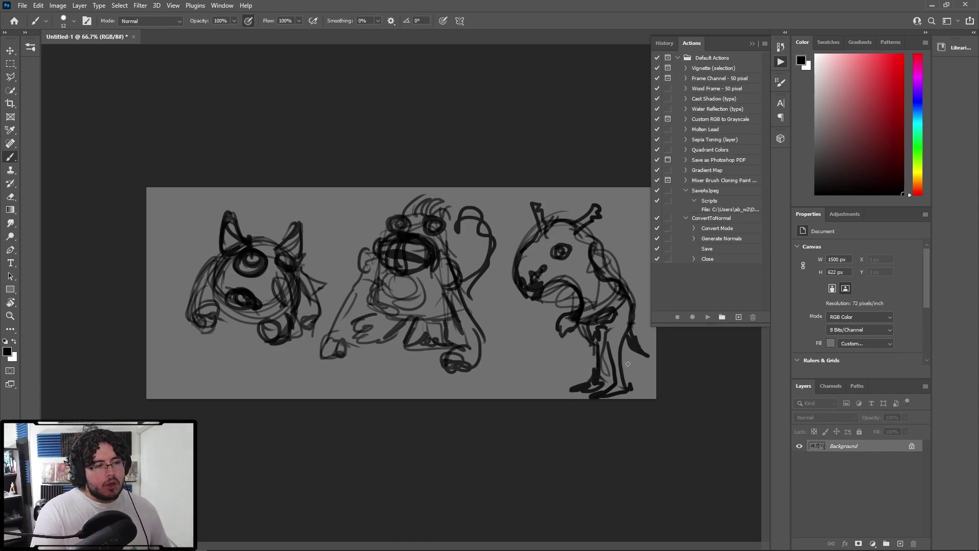
Widen the canvas to 2322 px by cropping past its right edge.
{"action": "key", "text": "c"}
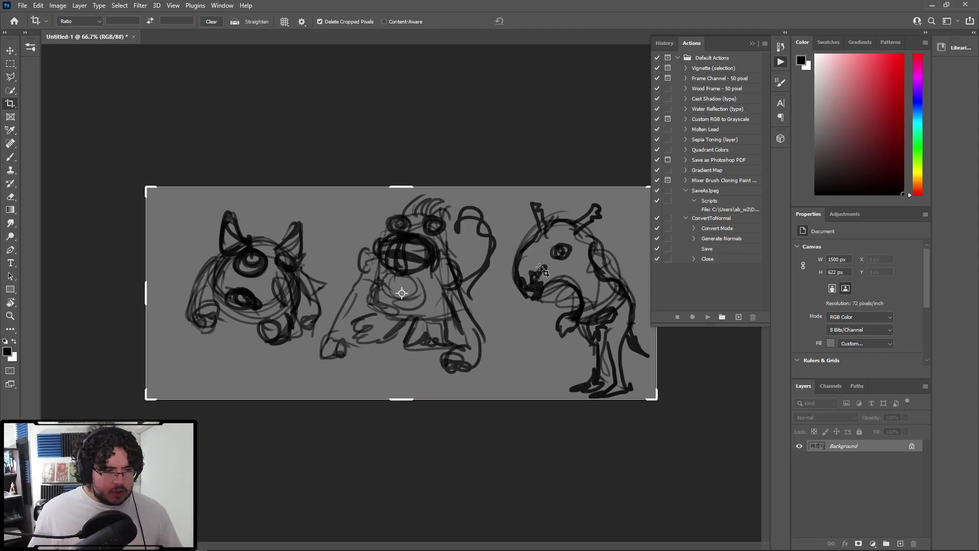
{"action": "key", "text": "ctrl+minus"}
{"action": "left_click_drag", "start_coordinate": [596, 293], "coordinate": [706, 304]}
{"action": "key", "text": "Return"}
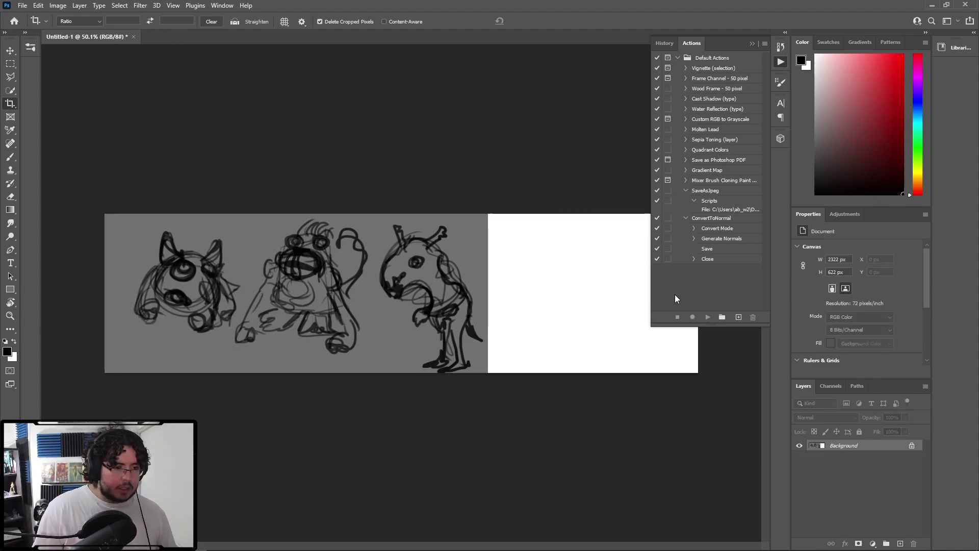
Check the savanna mammals image results in Chrome for reference.
{"action": "key", "text": "b"}
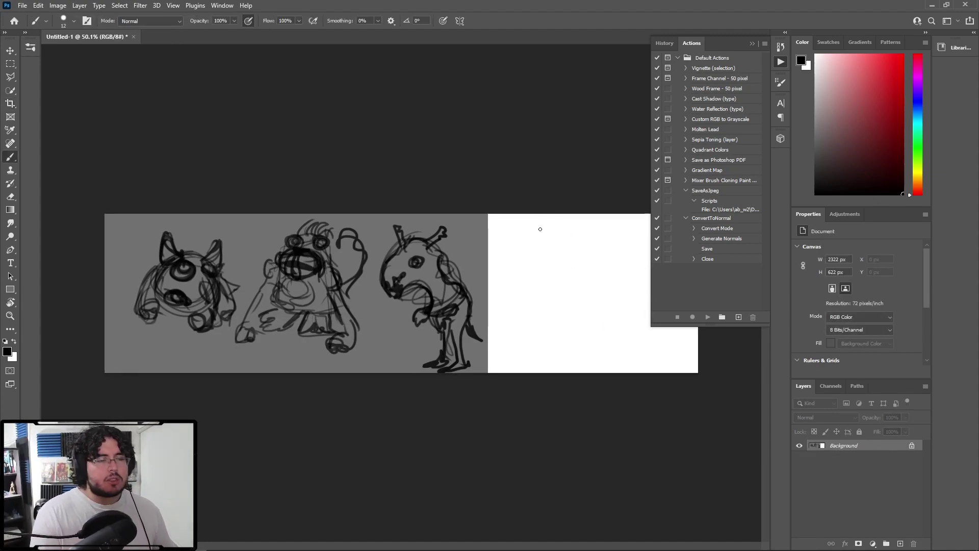
{"action": "key", "text": "alt+Tab"}
{"action": "key", "text": "alt+Tab"}
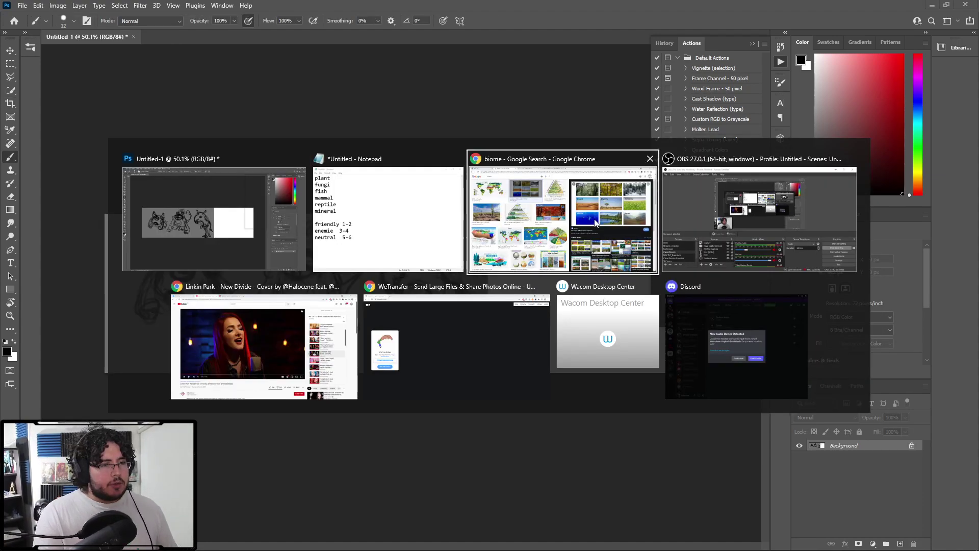
{"action": "left_click", "coordinate": [444, 10]}
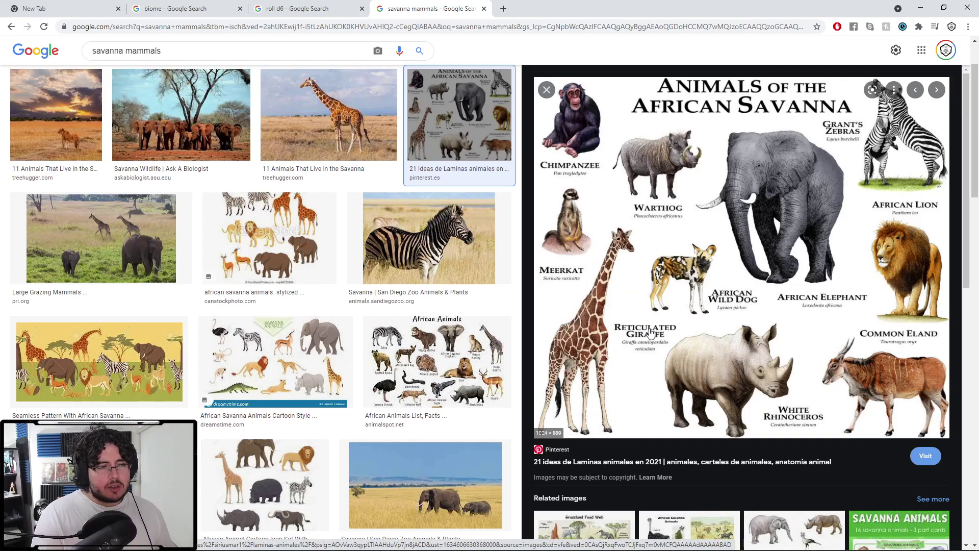
{"action": "key", "text": "alt+Tab"}
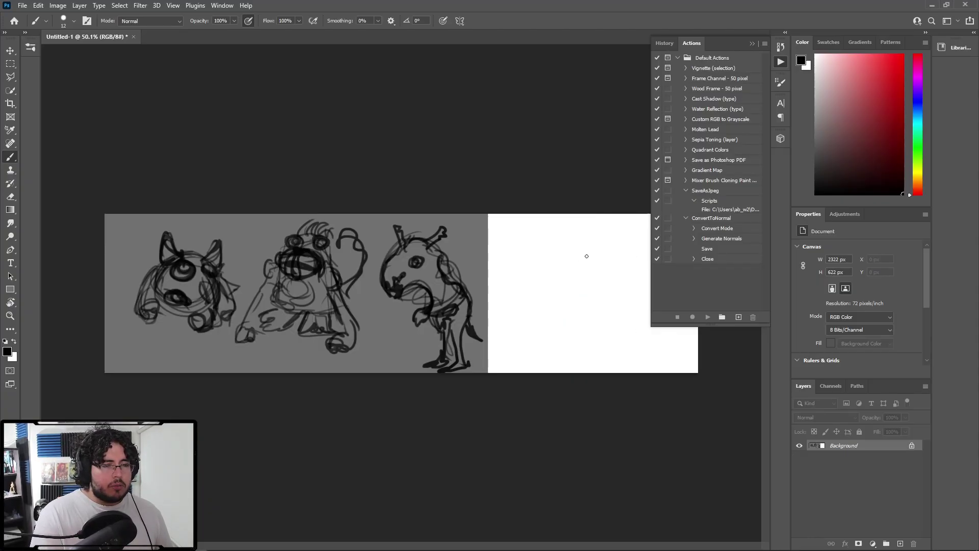
Sketch a small head, a large round body and a curved arm on the new white area.
{"action": "left_click_drag", "start_coordinate": [586, 256], "coordinate": [586, 250]}
{"action": "mouse_move", "coordinate": [598, 309]}
{"action": "left_mouse_down"}
{"action": "mouse_move", "coordinate": [592, 300]}
{"action": "mouse_move", "coordinate": [574, 319]}
{"action": "mouse_move", "coordinate": [591, 300]}
{"action": "left_mouse_up"}
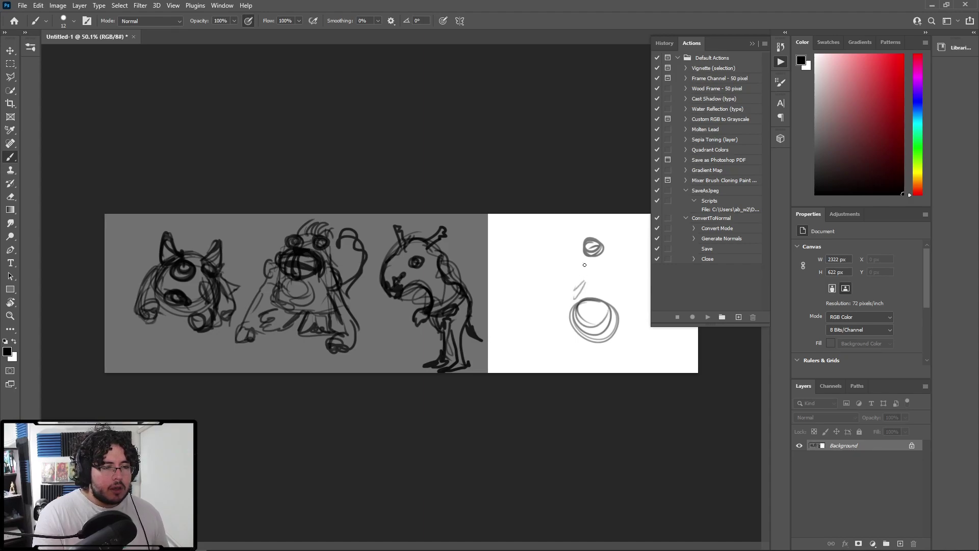
{"action": "left_click_drag", "start_coordinate": [584, 264], "coordinate": [558, 312]}
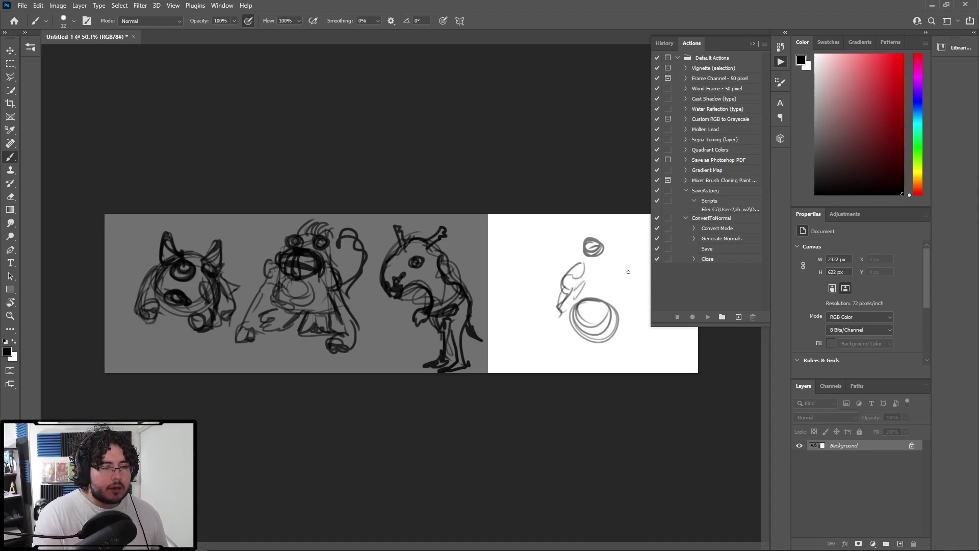
{"action": "mouse_move", "coordinate": [617, 258]}
{"action": "left_mouse_down"}
{"action": "mouse_move", "coordinate": [620, 316]}
{"action": "mouse_move", "coordinate": [611, 256]}
{"action": "left_mouse_up"}
{"action": "left_click_drag", "start_coordinate": [612, 255], "coordinate": [632, 316]}
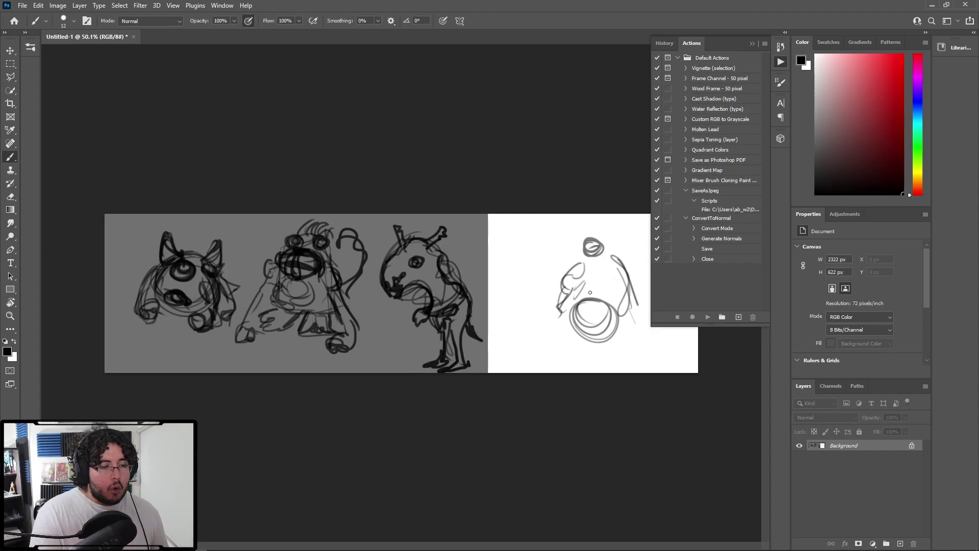
{"action": "key", "text": "alt+Tab"}
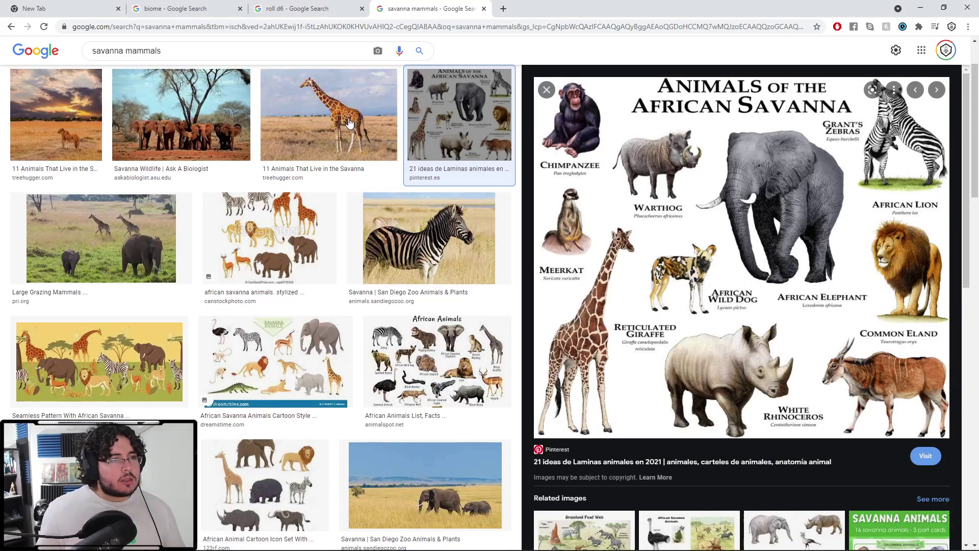
Search Google Images for 'orangutan' in a new tab and preview a close-up face photo.
{"action": "left_click", "coordinate": [502, 9]}
{"action": "type", "text": "orangutan"}
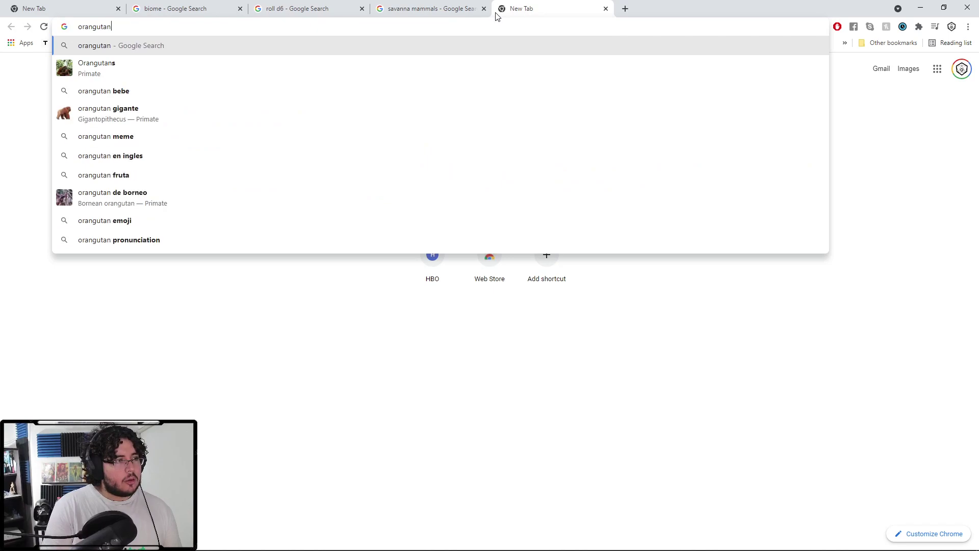
{"action": "key", "text": "Return"}
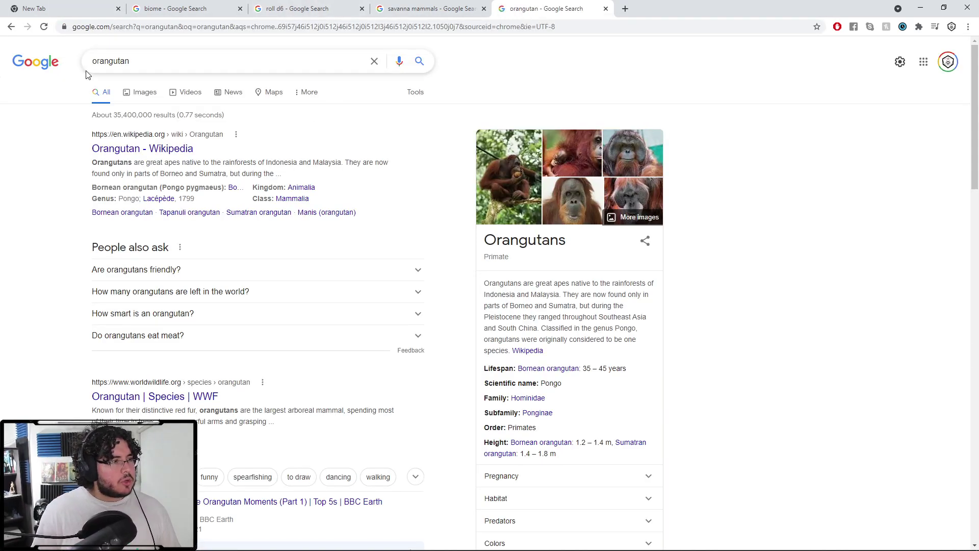
{"action": "left_click", "coordinate": [144, 92]}
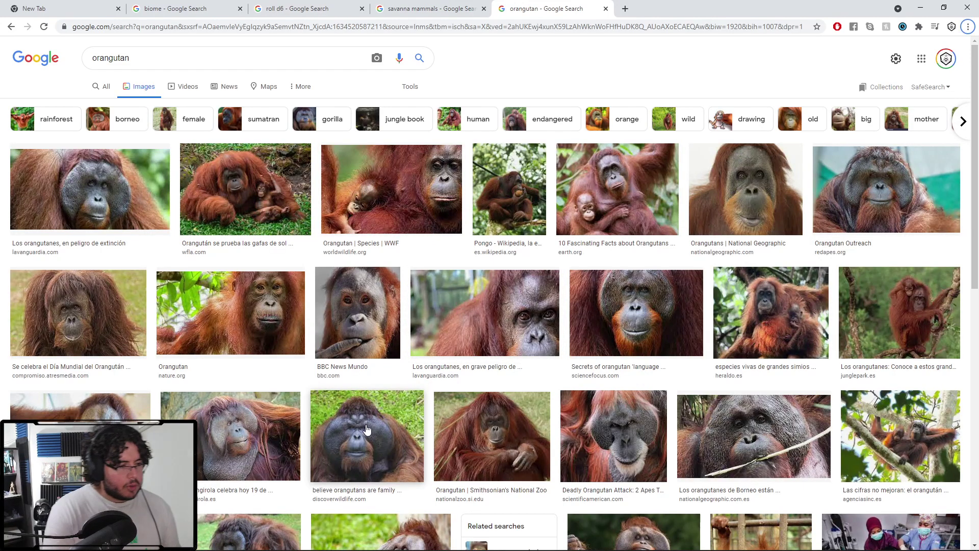
{"action": "left_click", "coordinate": [360, 438]}
Outline the new figure's head, shoulders, arm and body, checking the orangutan and savanna references.
{"action": "key", "text": "alt+Tab"}
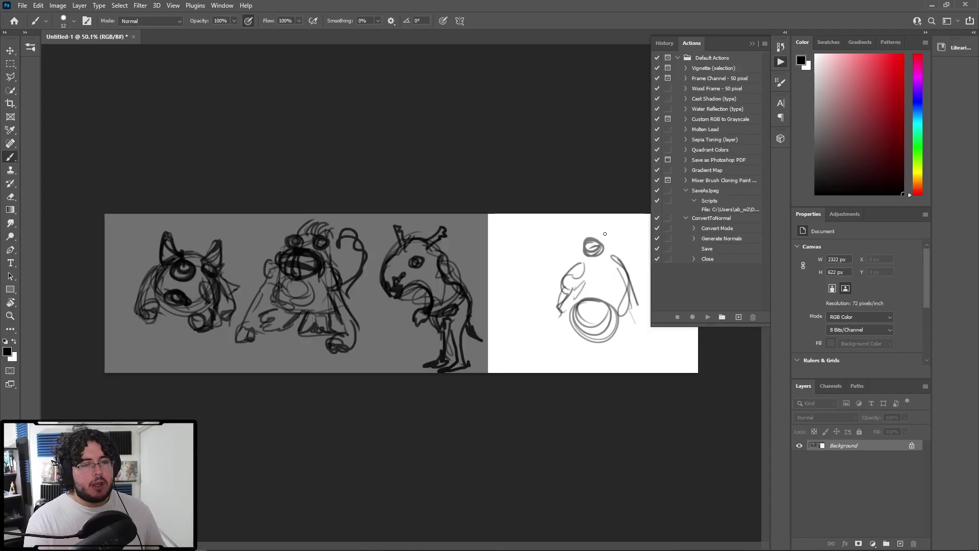
{"action": "mouse_move", "coordinate": [578, 239]}
{"action": "left_mouse_down"}
{"action": "mouse_move", "coordinate": [618, 252]}
{"action": "mouse_move", "coordinate": [617, 237]}
{"action": "mouse_move", "coordinate": [595, 239]}
{"action": "mouse_move", "coordinate": [588, 225]}
{"action": "mouse_move", "coordinate": [606, 241]}
{"action": "mouse_move", "coordinate": [568, 279]}
{"action": "mouse_move", "coordinate": [573, 264]}
{"action": "mouse_move", "coordinate": [561, 301]}
{"action": "left_mouse_up"}
{"action": "mouse_move", "coordinate": [581, 264]}
{"action": "left_mouse_down"}
{"action": "mouse_move", "coordinate": [558, 337]}
{"action": "mouse_move", "coordinate": [571, 326]}
{"action": "mouse_move", "coordinate": [563, 340]}
{"action": "mouse_move", "coordinate": [604, 349]}
{"action": "mouse_move", "coordinate": [620, 337]}
{"action": "mouse_move", "coordinate": [622, 306]}
{"action": "mouse_move", "coordinate": [639, 323]}
{"action": "mouse_move", "coordinate": [619, 337]}
{"action": "mouse_move", "coordinate": [634, 312]}
{"action": "mouse_move", "coordinate": [616, 309]}
{"action": "mouse_move", "coordinate": [607, 292]}
{"action": "left_mouse_up"}
{"action": "key", "text": "alt+Tab"}
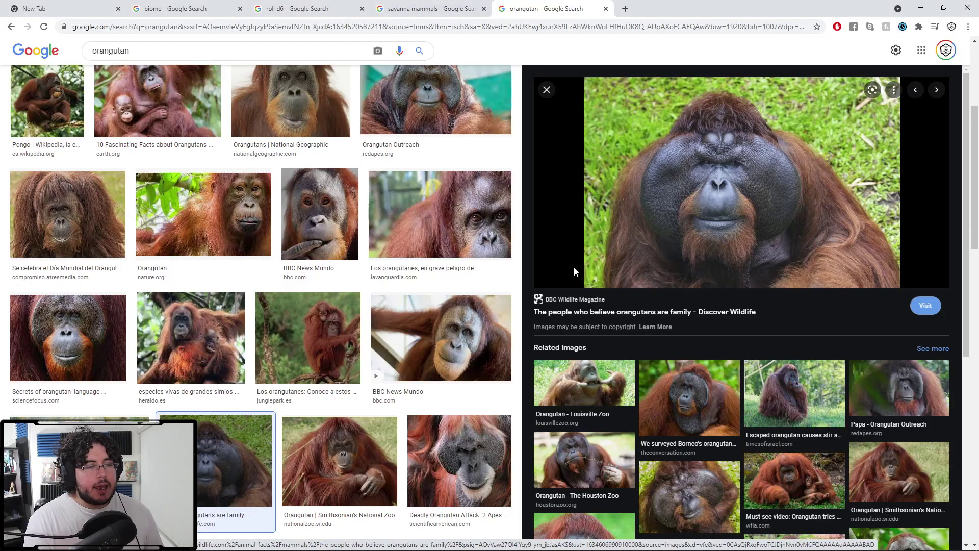
{"action": "key", "text": "ctrl+shift+Tab"}
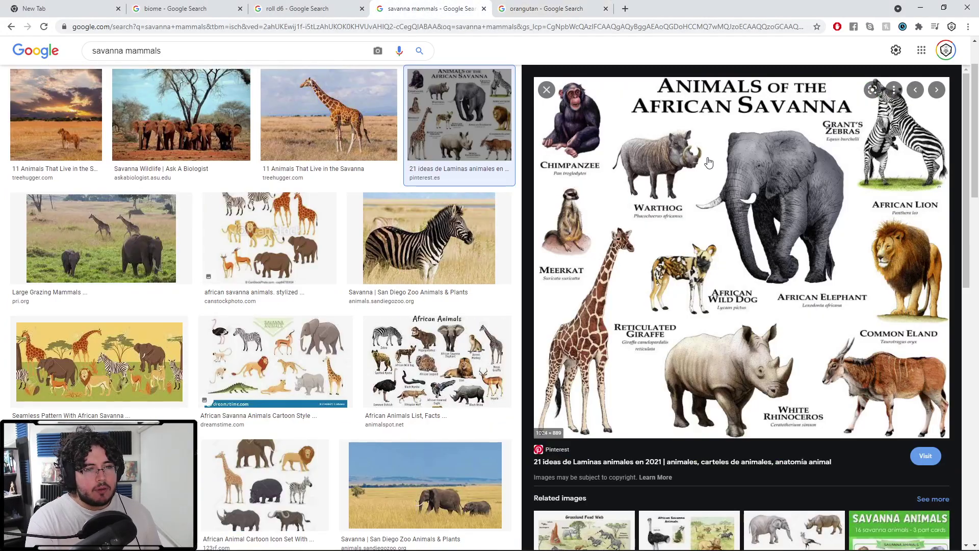
{"action": "key", "text": "alt+Tab"}
{"action": "mouse_move", "coordinate": [580, 251]}
{"action": "left_mouse_down"}
{"action": "mouse_move", "coordinate": [578, 230]}
{"action": "mouse_move", "coordinate": [589, 250]}
{"action": "mouse_move", "coordinate": [577, 231]}
{"action": "mouse_move", "coordinate": [582, 243]}
{"action": "mouse_move", "coordinate": [613, 251]}
{"action": "mouse_move", "coordinate": [617, 241]}
{"action": "mouse_move", "coordinate": [606, 254]}
{"action": "mouse_move", "coordinate": [578, 257]}
{"action": "mouse_move", "coordinate": [589, 244]}
{"action": "mouse_move", "coordinate": [615, 252]}
{"action": "mouse_move", "coordinate": [603, 281]}
{"action": "mouse_move", "coordinate": [633, 268]}
{"action": "mouse_move", "coordinate": [630, 296]}
{"action": "mouse_move", "coordinate": [615, 294]}
{"action": "mouse_move", "coordinate": [636, 299]}
{"action": "mouse_move", "coordinate": [571, 293]}
{"action": "mouse_move", "coordinate": [558, 317]}
{"action": "mouse_move", "coordinate": [589, 254]}
{"action": "left_mouse_up"}
Cross out the third sketch with an X and write the 5-6 label on the white area.
{"action": "scroll", "coordinate": [519, 214], "scroll_direction": "down", "scroll_amount": 3}
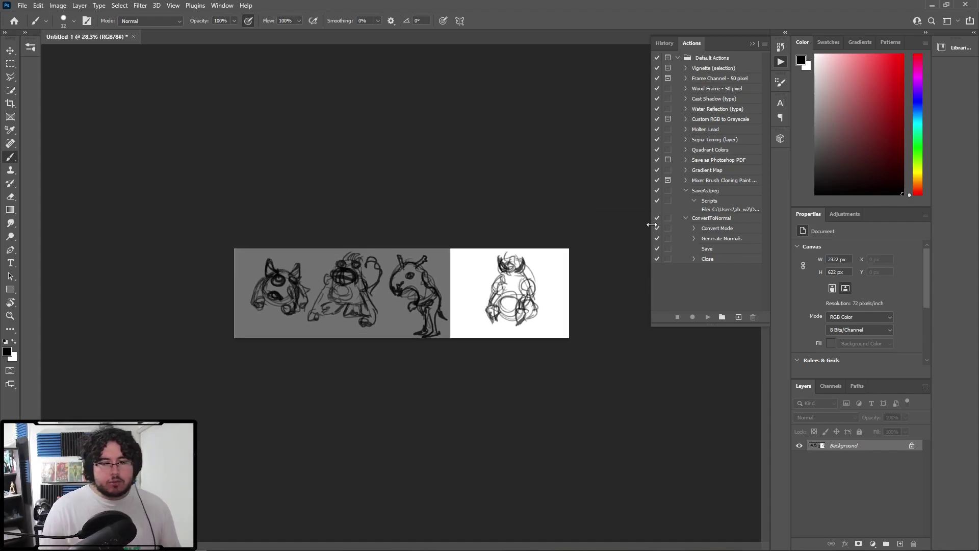
{"action": "scroll", "coordinate": [445, 384], "scroll_direction": "up", "scroll_amount": 2}
{"action": "scroll", "coordinate": [445, 383], "scroll_direction": "up", "scroll_amount": 2}
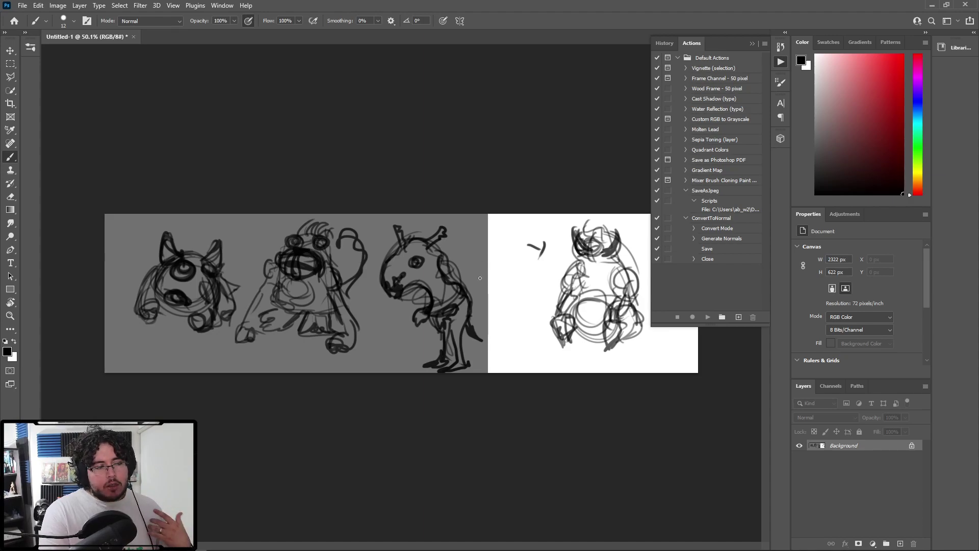
{"action": "left_click_drag", "start_coordinate": [402, 217], "coordinate": [494, 340]}
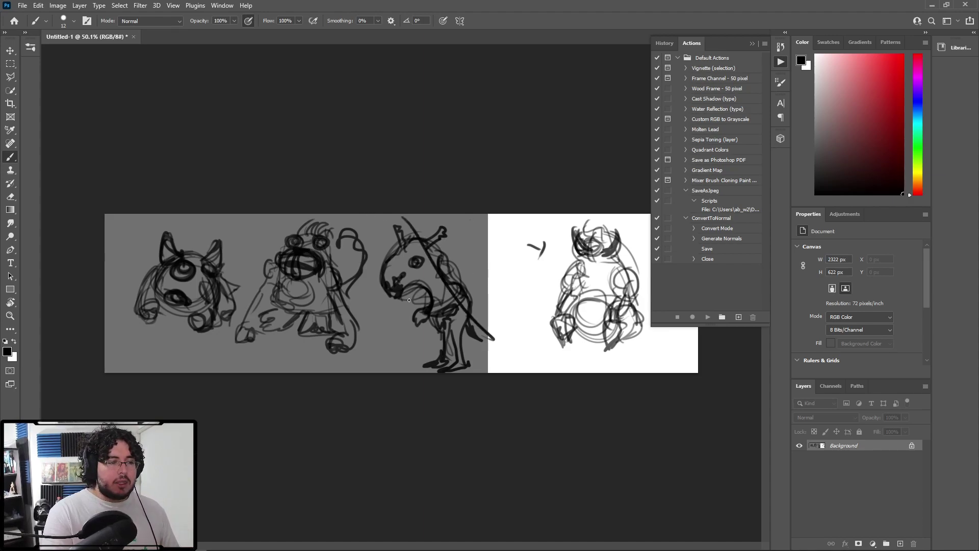
{"action": "left_click_drag", "start_coordinate": [470, 220], "coordinate": [395, 336]}
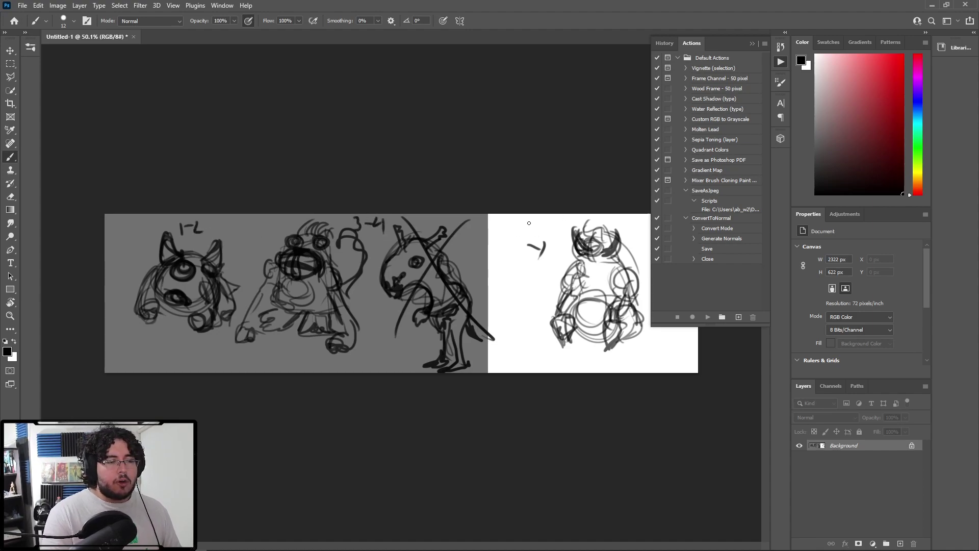
{"action": "mouse_move", "coordinate": [529, 223]}
{"action": "left_mouse_down"}
{"action": "mouse_move", "coordinate": [535, 237]}
{"action": "mouse_move", "coordinate": [552, 226]}
{"action": "left_mouse_up"}
{"action": "left_click_drag", "start_coordinate": [561, 219], "coordinate": [556, 239]}
Roll the dice with an extra six-sided die and mark the result under the first sketch.
{"action": "key", "text": "alt+Tab"}
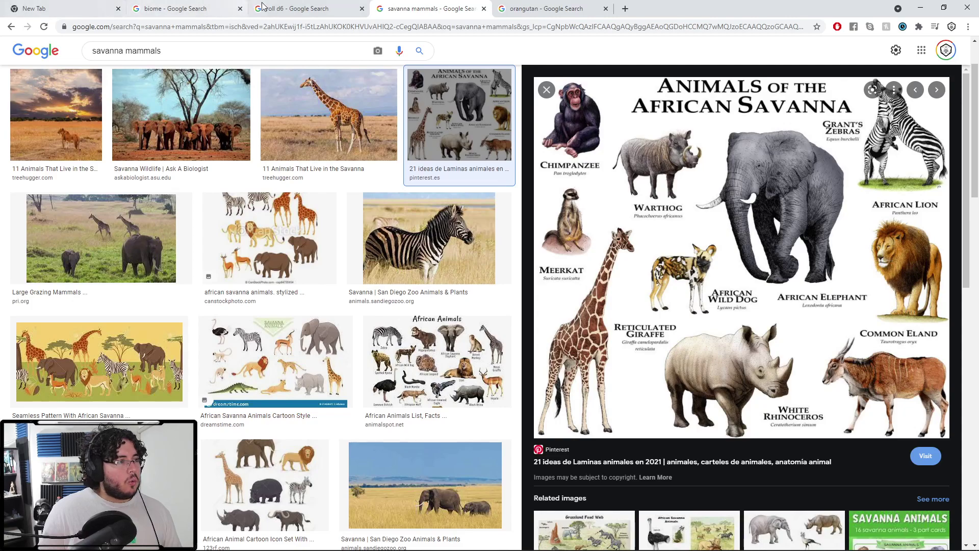
{"action": "left_click", "coordinate": [296, 9]}
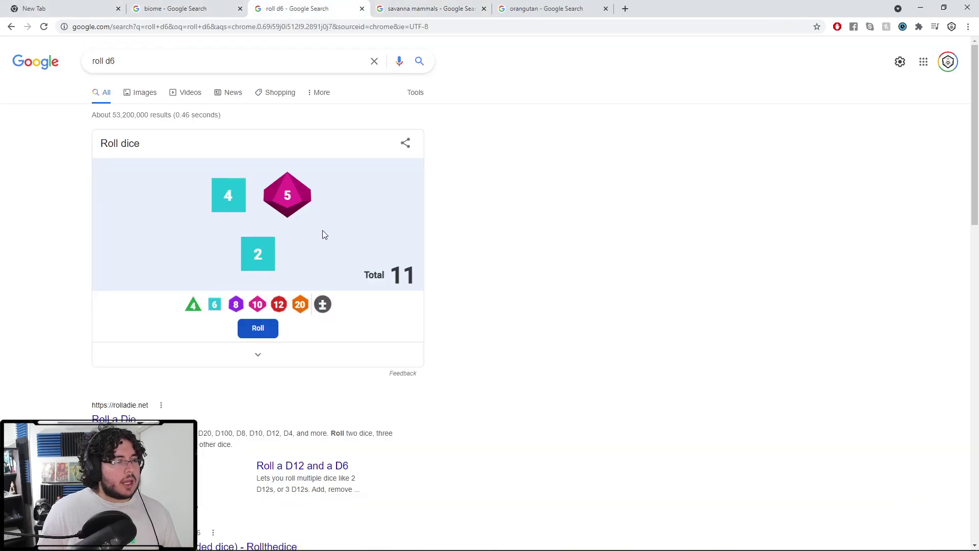
{"action": "left_click", "coordinate": [249, 336]}
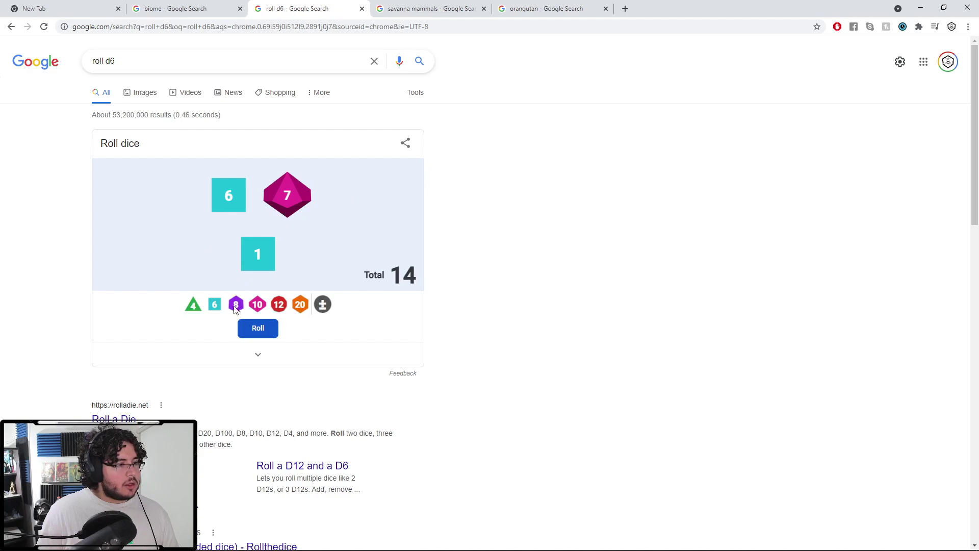
{"action": "left_click", "coordinate": [215, 305]}
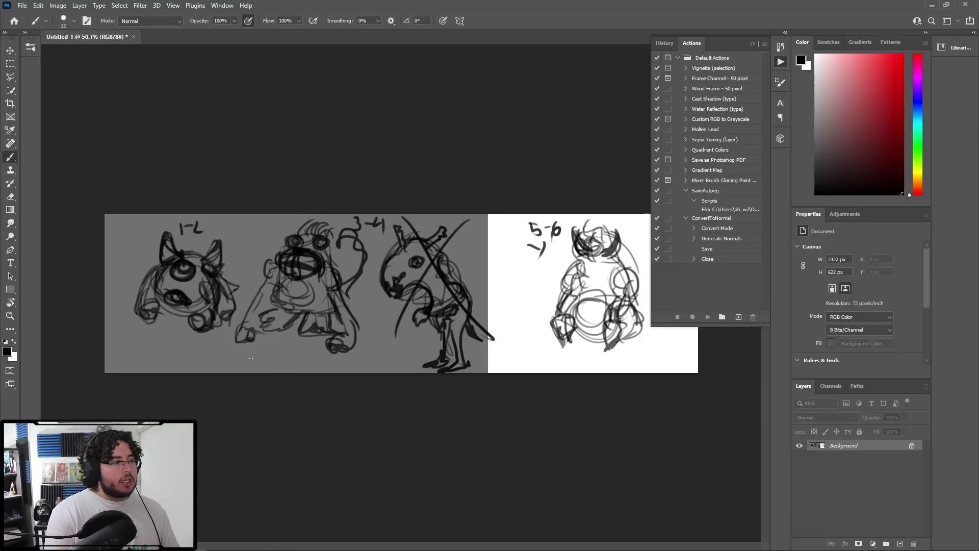
{"action": "mouse_move", "coordinate": [182, 357]}
{"action": "left_mouse_down"}
{"action": "mouse_move", "coordinate": [199, 340]}
{"action": "mouse_move", "coordinate": [188, 372]}
{"action": "left_mouse_up"}
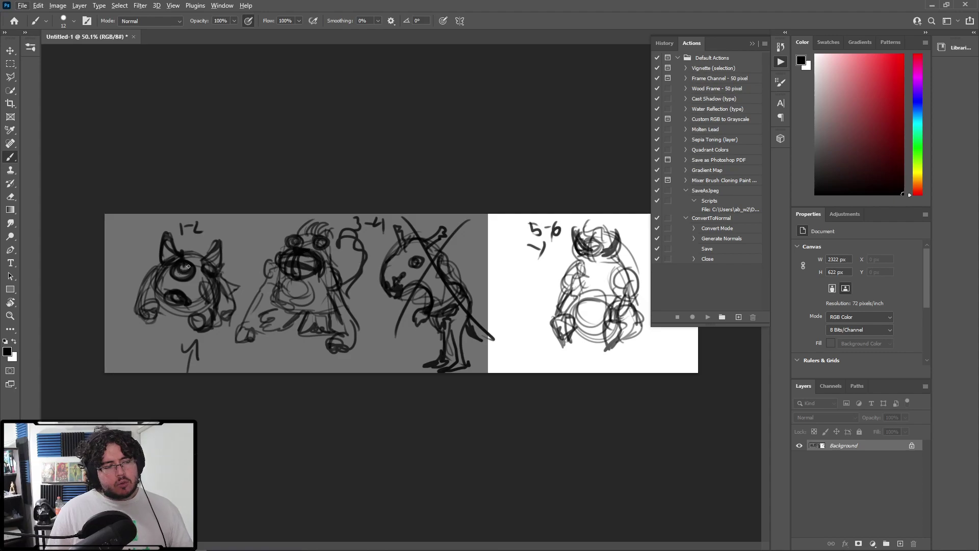
Replace the orangutan search with 'mole animal' and preview the naked mole rat photo.
{"action": "key", "text": "alt+Tab"}
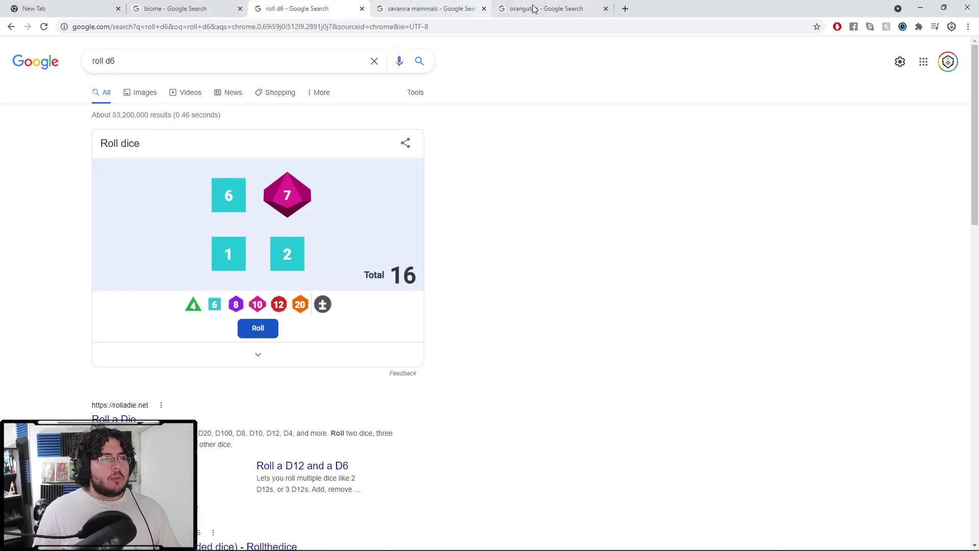
{"action": "left_click", "coordinate": [535, 9]}
{"action": "left_click", "coordinate": [509, 25]}
{"action": "type", "text": "mole"}
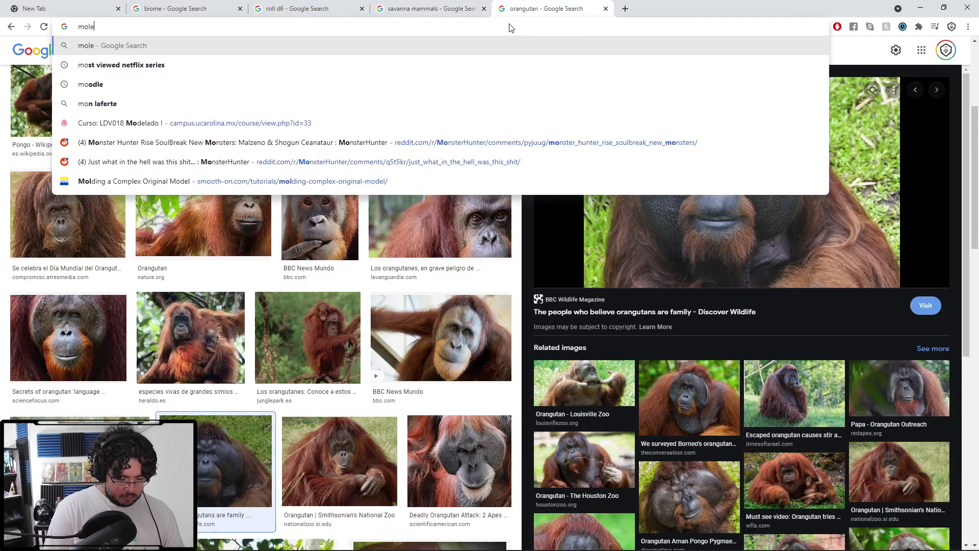
{"action": "type", "text": " animal"}
{"action": "key", "text": "Return"}
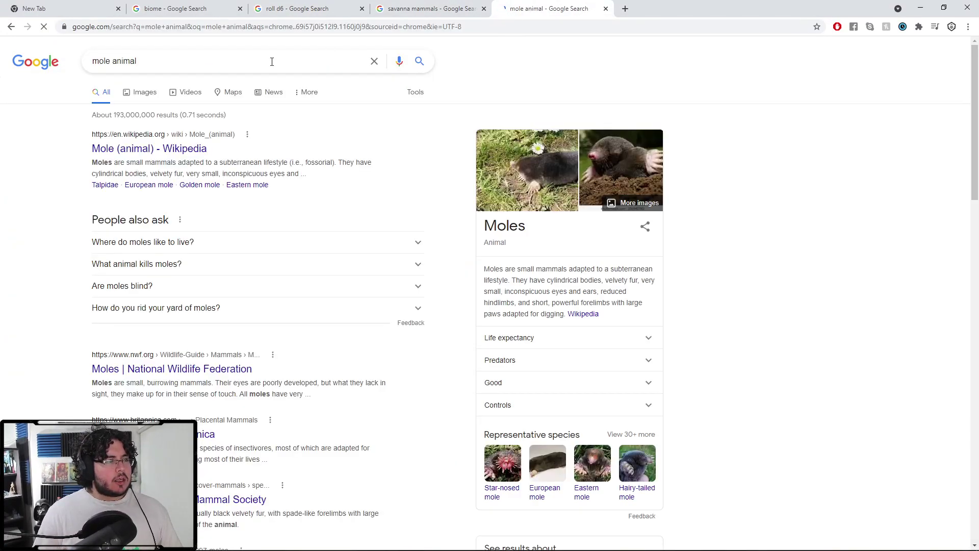
{"action": "left_click", "coordinate": [154, 95]}
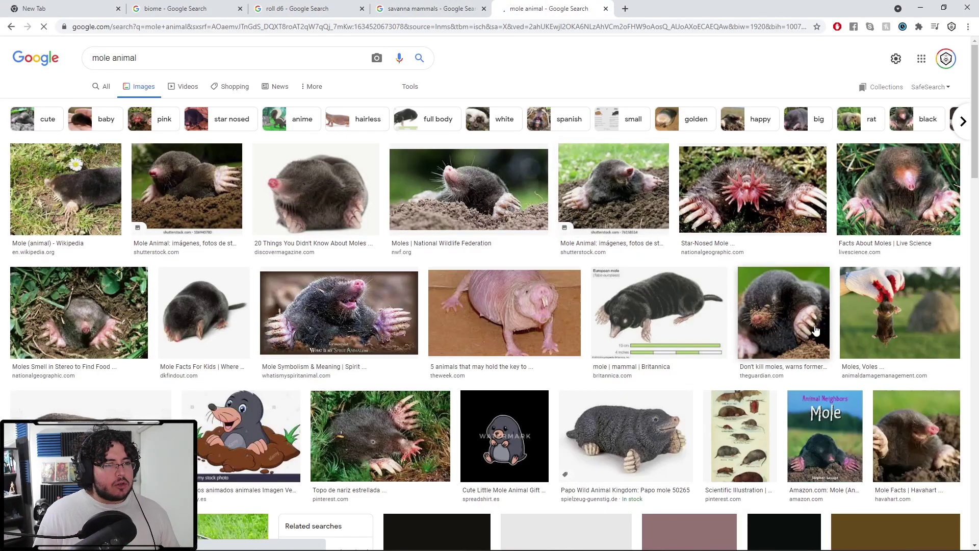
{"action": "left_click", "coordinate": [466, 315]}
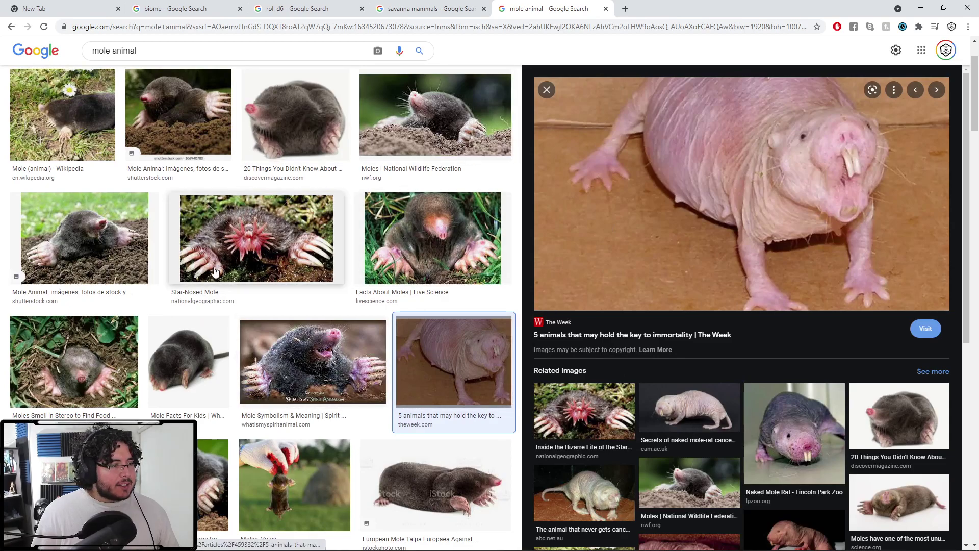
Extend the canvas downward with new white space using a crop.
{"action": "key", "text": "alt+Tab"}
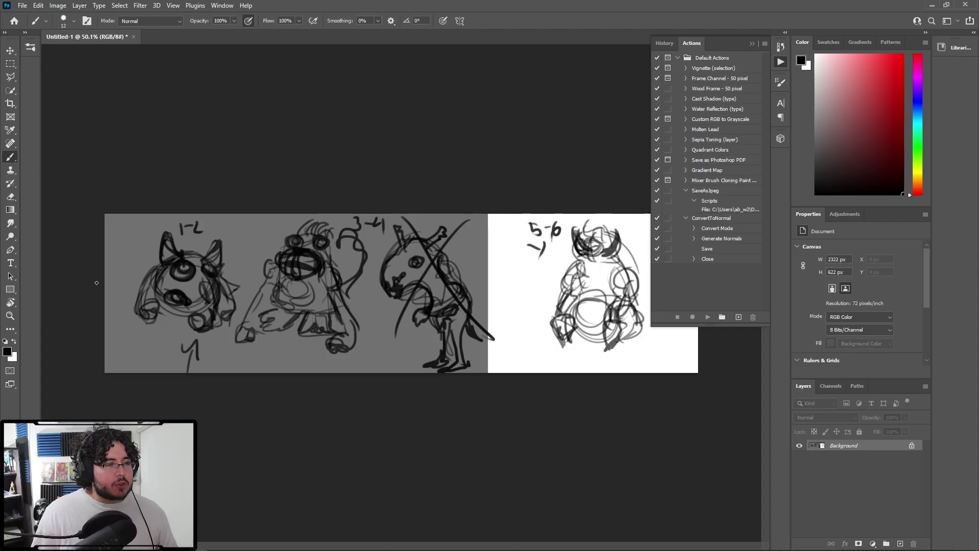
{"action": "scroll", "coordinate": [153, 281], "scroll_direction": "up", "scroll_amount": 3}
{"action": "scroll", "coordinate": [179, 306], "scroll_direction": "down", "scroll_amount": 1}
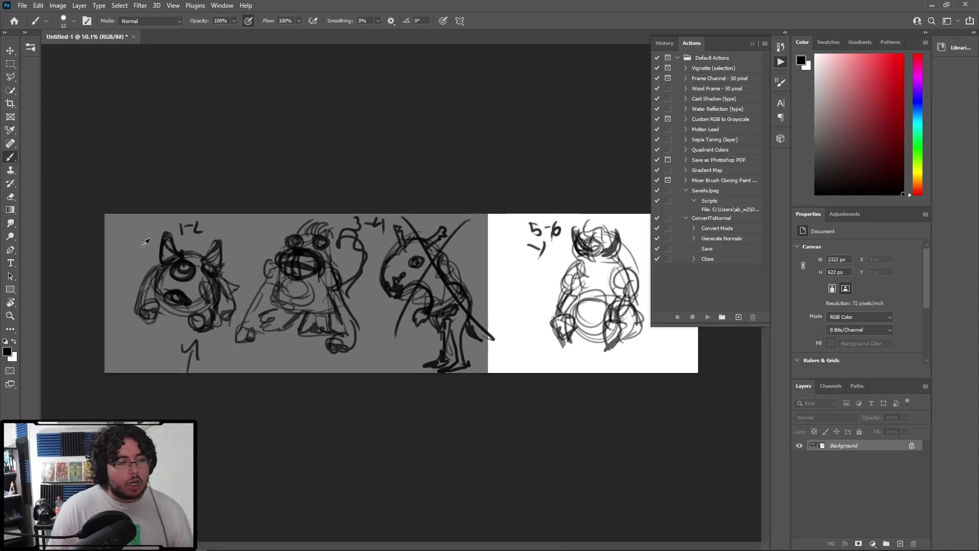
{"action": "scroll", "coordinate": [189, 320], "scroll_direction": "up", "scroll_amount": 1}
{"action": "scroll", "coordinate": [401, 295], "scroll_direction": "down", "scroll_amount": 2}
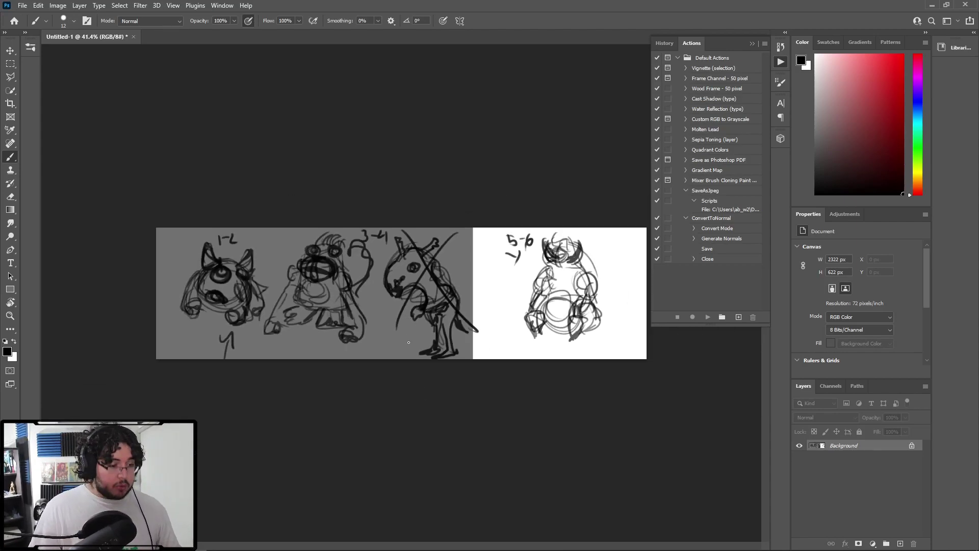
{"action": "key", "text": "c"}
{"action": "left_click_drag", "start_coordinate": [401, 362], "coordinate": [378, 402]}
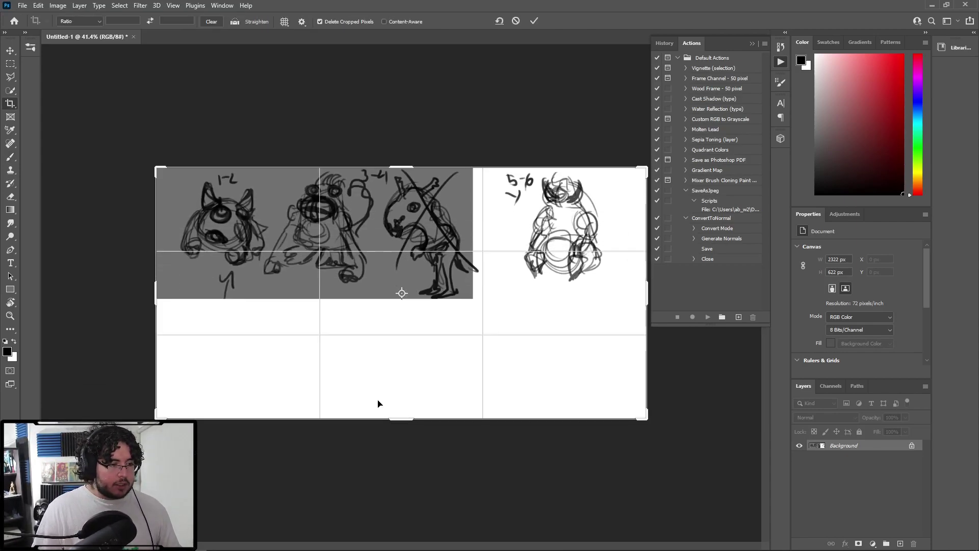
{"action": "key", "text": "Return"}
{"action": "scroll", "coordinate": [378, 401], "scroll_direction": "up", "scroll_amount": 3}
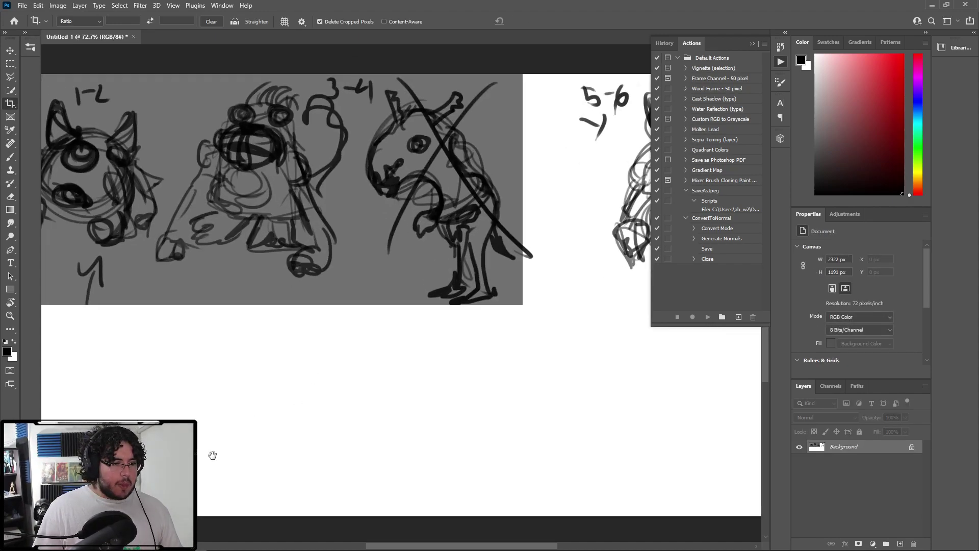
{"action": "scroll", "coordinate": [509, 387], "scroll_direction": "right", "scroll_amount": 5}
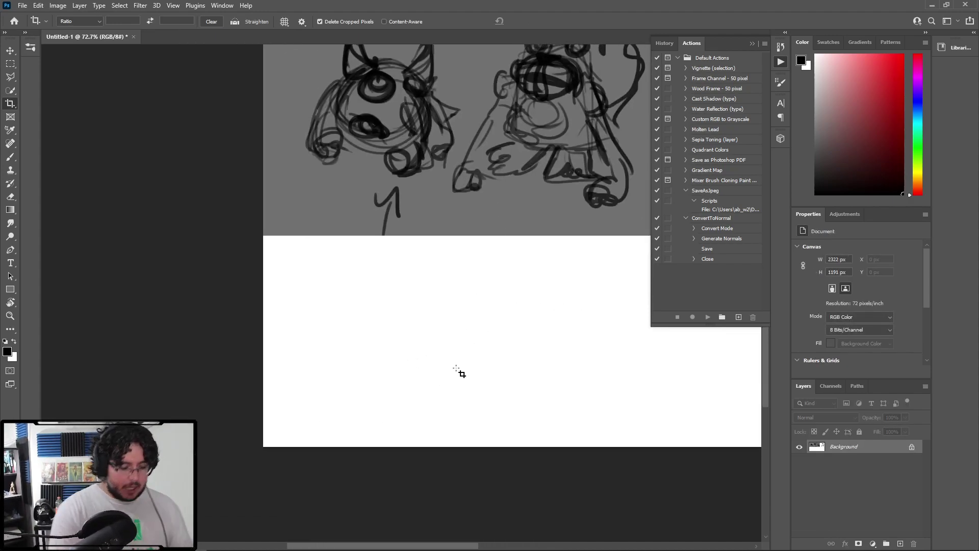
Sketch a round head circle in the new area flanked by the letters F and B.
{"action": "key", "text": "b"}
{"action": "mouse_move", "coordinate": [423, 330]}
{"action": "left_mouse_down"}
{"action": "mouse_move", "coordinate": [468, 309]}
{"action": "mouse_move", "coordinate": [474, 330]}
{"action": "mouse_move", "coordinate": [456, 357]}
{"action": "mouse_move", "coordinate": [440, 358]}
{"action": "mouse_move", "coordinate": [472, 310]}
{"action": "mouse_move", "coordinate": [446, 300]}
{"action": "mouse_move", "coordinate": [471, 341]}
{"action": "mouse_move", "coordinate": [446, 369]}
{"action": "mouse_move", "coordinate": [400, 344]}
{"action": "left_mouse_up"}
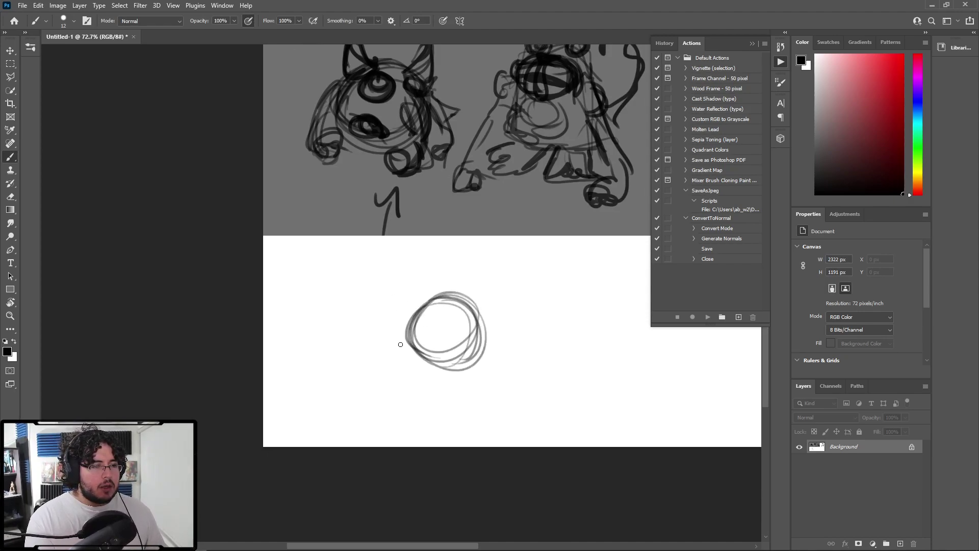
{"action": "left_click_drag", "start_coordinate": [330, 311], "coordinate": [329, 324]}
{"action": "scroll", "coordinate": [463, 343], "scroll_direction": "right", "scroll_amount": 5}
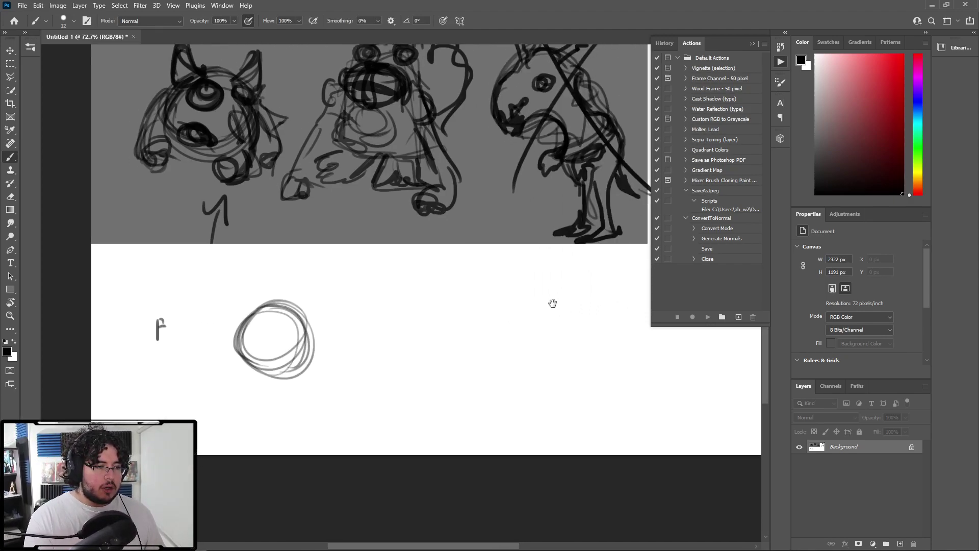
{"action": "left_click_drag", "start_coordinate": [495, 302], "coordinate": [492, 325]}
{"action": "left_click_drag", "start_coordinate": [502, 301], "coordinate": [514, 333]}
{"action": "left_click_drag", "start_coordinate": [397, 318], "coordinate": [428, 304]}
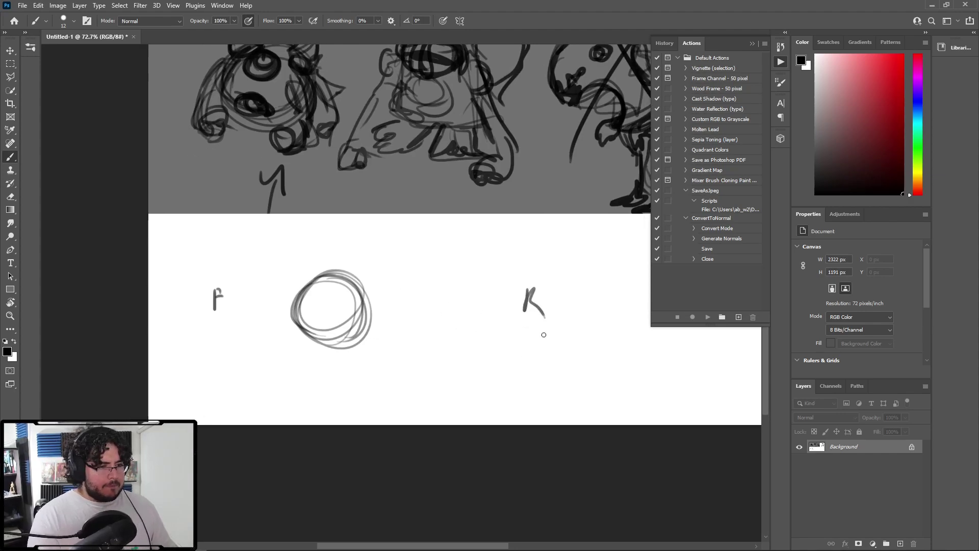
{"action": "left_click_drag", "start_coordinate": [524, 310], "coordinate": [543, 316]}
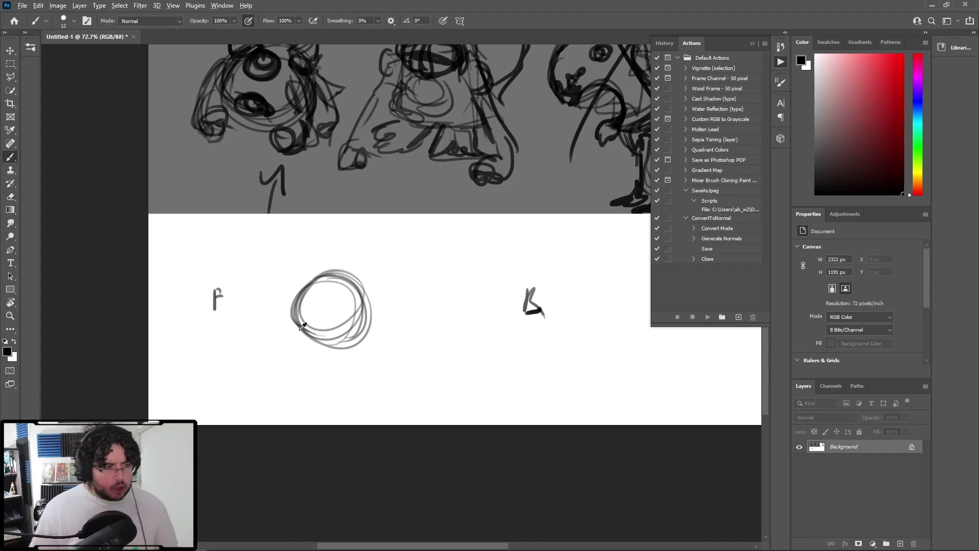
Run a 'gorilla side' image search and preview the Shutterstock standing gorilla photo.
{"action": "key", "text": "alt+Tab"}
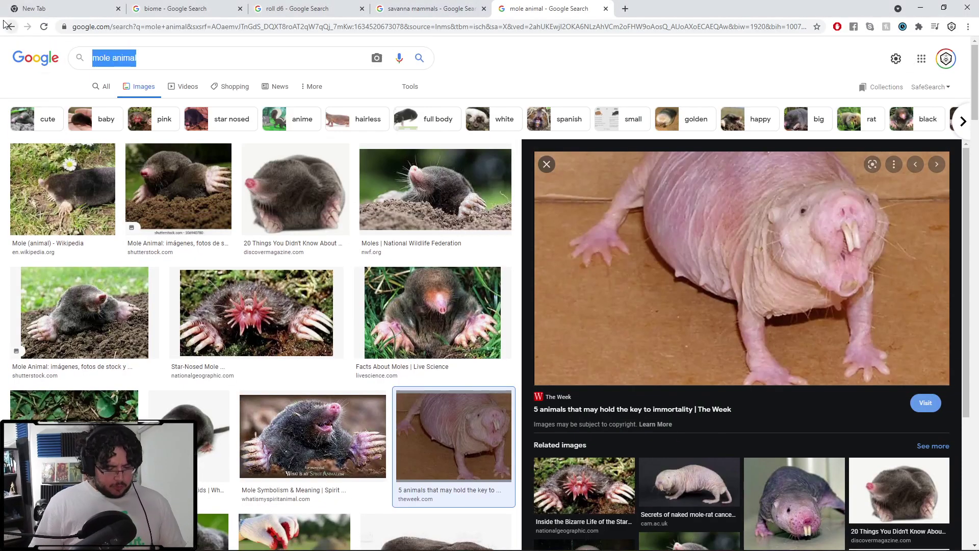
{"action": "type", "text": "gorilla"}
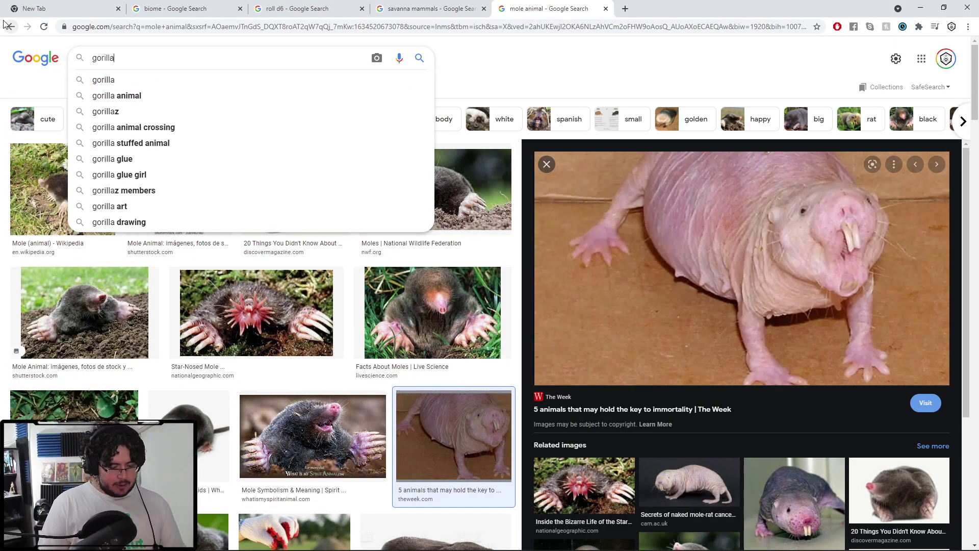
{"action": "type", "text": " side"}
{"action": "key", "text": "Return"}
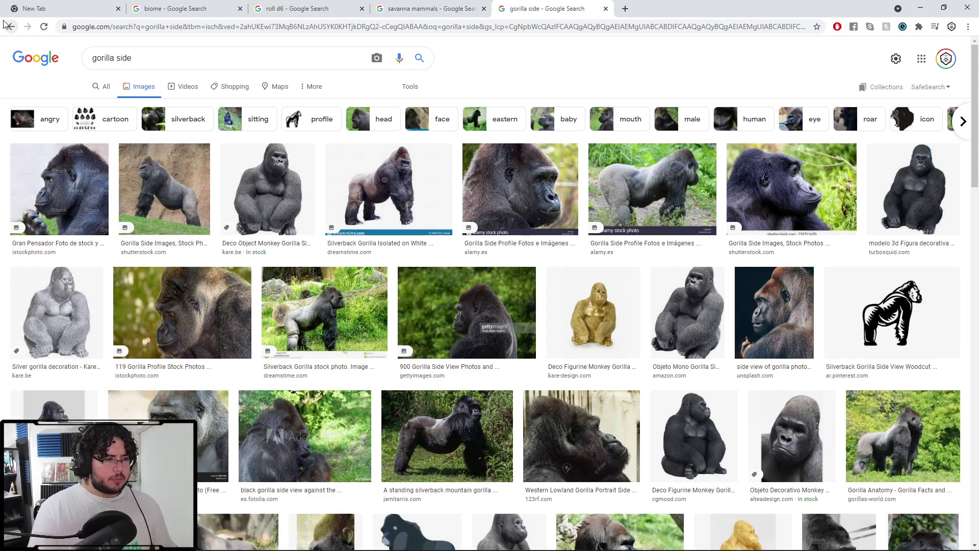
{"action": "left_click", "coordinate": [162, 194]}
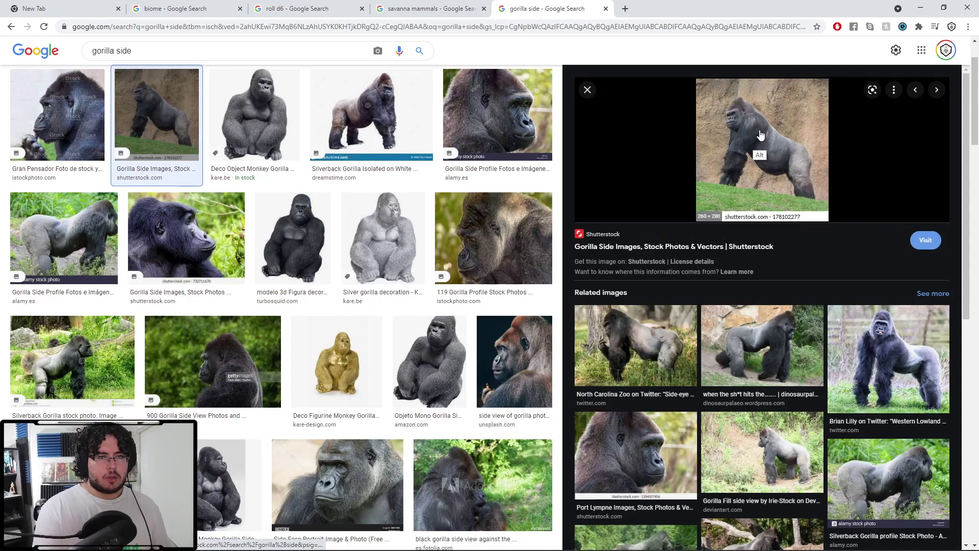
{"action": "key", "text": "alt+Tab"}
Darken the head circle and sketch the overlapping body circle behind it.
{"action": "mouse_move", "coordinate": [352, 275]}
{"action": "left_mouse_down"}
{"action": "mouse_move", "coordinate": [304, 279]}
{"action": "mouse_move", "coordinate": [369, 312]}
{"action": "mouse_move", "coordinate": [390, 352]}
{"action": "mouse_move", "coordinate": [352, 306]}
{"action": "mouse_move", "coordinate": [385, 351]}
{"action": "mouse_move", "coordinate": [365, 347]}
{"action": "mouse_move", "coordinate": [372, 356]}
{"action": "mouse_move", "coordinate": [352, 339]}
{"action": "mouse_move", "coordinate": [358, 308]}
{"action": "mouse_move", "coordinate": [333, 287]}
{"action": "left_mouse_up"}
{"action": "mouse_move", "coordinate": [325, 281]}
{"action": "left_mouse_down"}
{"action": "mouse_move", "coordinate": [296, 308]}
{"action": "mouse_move", "coordinate": [331, 284]}
{"action": "mouse_move", "coordinate": [315, 277]}
{"action": "mouse_move", "coordinate": [334, 272]}
{"action": "mouse_move", "coordinate": [369, 298]}
{"action": "mouse_move", "coordinate": [353, 282]}
{"action": "mouse_move", "coordinate": [357, 300]}
{"action": "mouse_move", "coordinate": [389, 301]}
{"action": "mouse_move", "coordinate": [383, 309]}
{"action": "mouse_move", "coordinate": [361, 298]}
{"action": "left_mouse_up"}
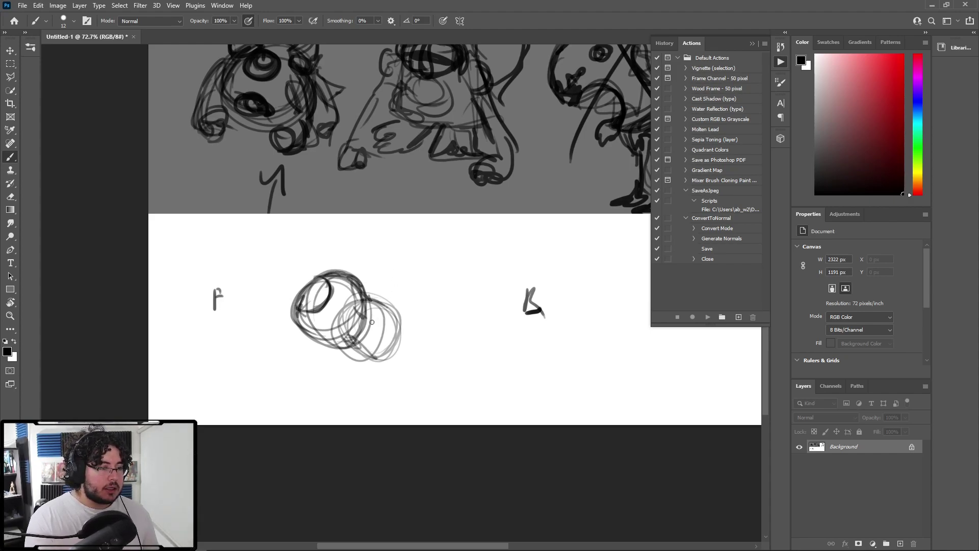
{"action": "left_click_drag", "start_coordinate": [314, 332], "coordinate": [363, 353]}
{"action": "mouse_move", "coordinate": [359, 295]}
{"action": "left_mouse_down"}
{"action": "mouse_move", "coordinate": [388, 309]}
{"action": "mouse_move", "coordinate": [397, 342]}
{"action": "mouse_move", "coordinate": [359, 342]}
{"action": "mouse_move", "coordinate": [379, 351]}
{"action": "mouse_move", "coordinate": [401, 334]}
{"action": "mouse_move", "coordinate": [398, 347]}
{"action": "mouse_move", "coordinate": [416, 315]}
{"action": "mouse_move", "coordinate": [408, 341]}
{"action": "mouse_move", "coordinate": [427, 323]}
{"action": "mouse_move", "coordinate": [438, 331]}
{"action": "mouse_move", "coordinate": [434, 340]}
{"action": "mouse_move", "coordinate": [410, 318]}
{"action": "mouse_move", "coordinate": [434, 324]}
{"action": "mouse_move", "coordinate": [417, 350]}
{"action": "left_mouse_up"}
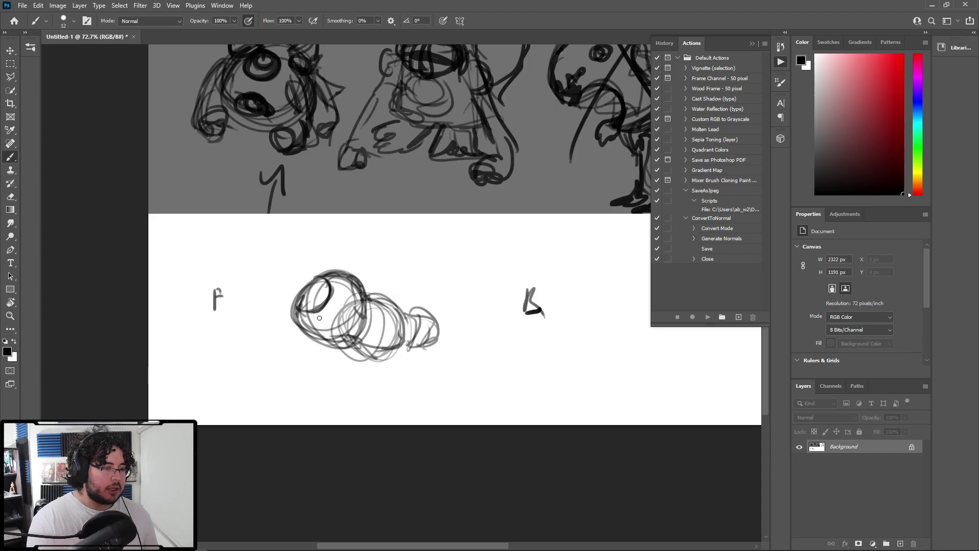
Add a small hip circle and extend the back leg down to a foot, checking the gorilla reference.
{"action": "key", "text": "alt+Tab"}
{"action": "key", "text": "alt+Tab"}
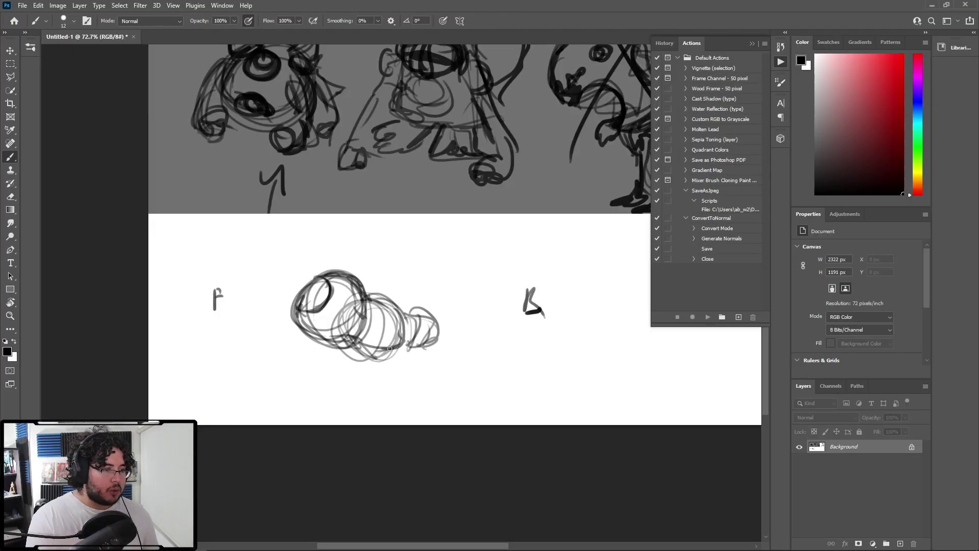
{"action": "mouse_move", "coordinate": [346, 307]}
{"action": "left_mouse_down"}
{"action": "mouse_move", "coordinate": [367, 307]}
{"action": "mouse_move", "coordinate": [367, 327]}
{"action": "mouse_move", "coordinate": [343, 322]}
{"action": "mouse_move", "coordinate": [354, 328]}
{"action": "mouse_move", "coordinate": [363, 312]}
{"action": "mouse_move", "coordinate": [347, 362]}
{"action": "mouse_move", "coordinate": [315, 387]}
{"action": "left_mouse_up"}
{"action": "key", "text": "alt+Tab"}
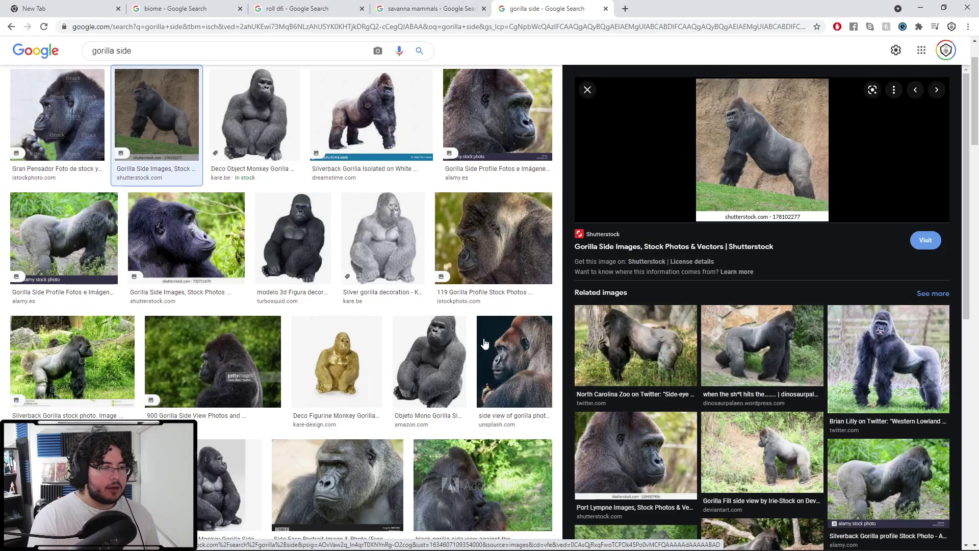
{"action": "key", "text": "alt+Tab"}
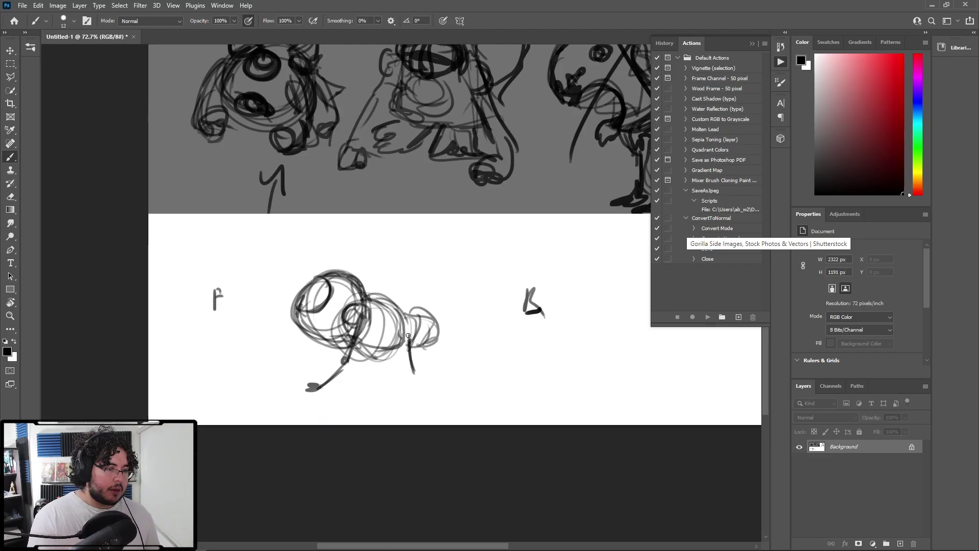
{"action": "key", "text": "alt+Tab"}
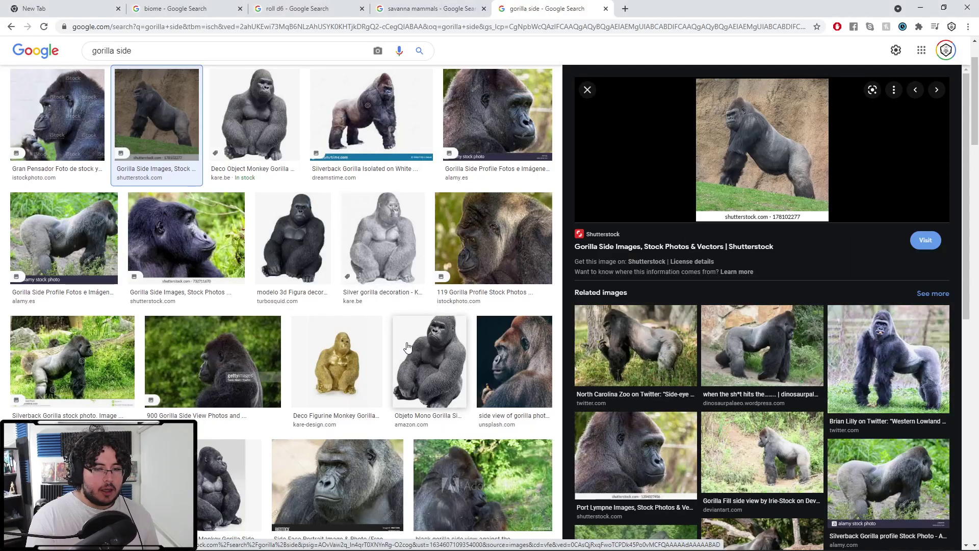
{"action": "key", "text": "alt+Tab"}
{"action": "mouse_move", "coordinate": [418, 374]}
{"action": "left_mouse_down"}
{"action": "mouse_move", "coordinate": [428, 392]}
{"action": "mouse_move", "coordinate": [412, 399]}
{"action": "mouse_move", "coordinate": [434, 394]}
{"action": "left_mouse_up"}
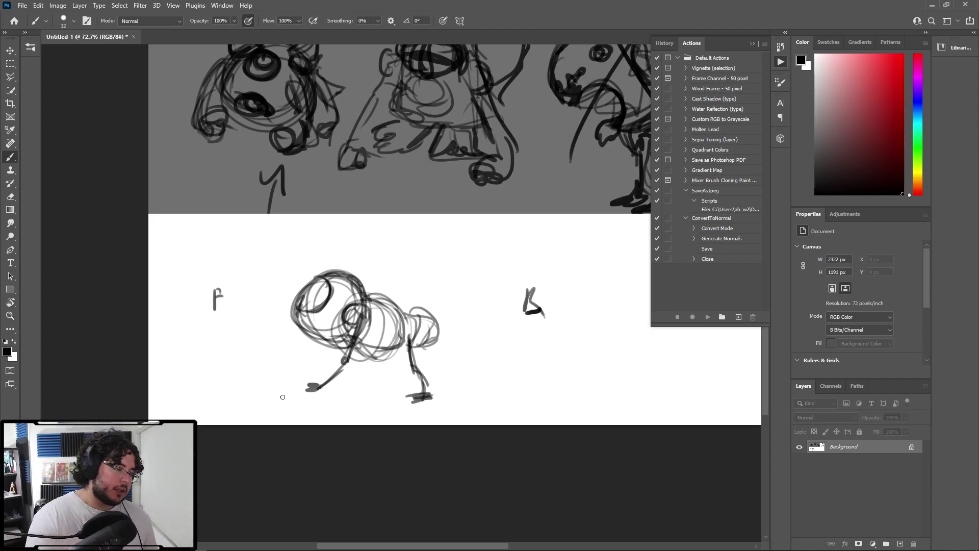
Draw a ground line under the gorilla, sketch its hind and belly, and darken the foot.
{"action": "mouse_move", "coordinate": [280, 396]}
{"action": "left_mouse_down"}
{"action": "mouse_move", "coordinate": [469, 401]}
{"action": "mouse_move", "coordinate": [458, 399]}
{"action": "left_mouse_up"}
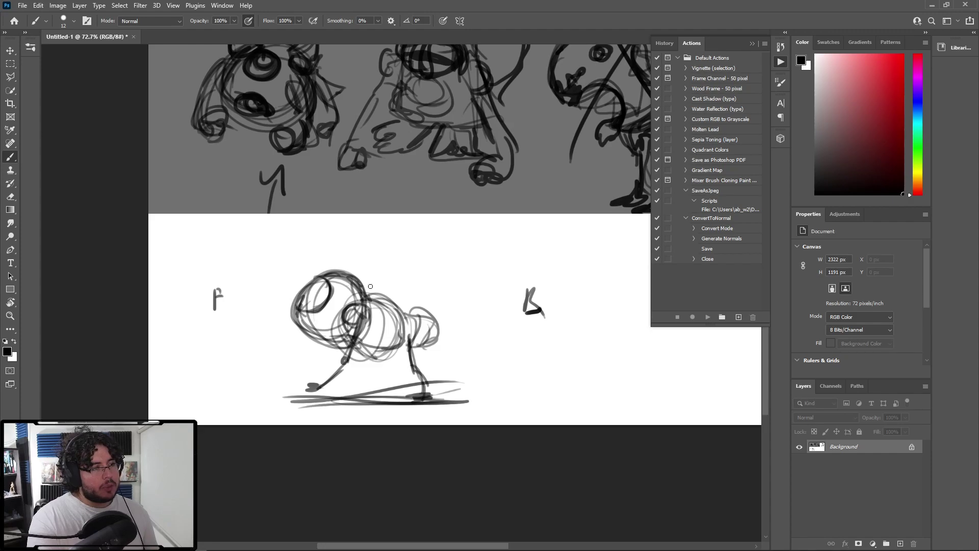
{"action": "mouse_move", "coordinate": [399, 320]}
{"action": "left_mouse_down"}
{"action": "mouse_move", "coordinate": [409, 341]}
{"action": "mouse_move", "coordinate": [415, 333]}
{"action": "mouse_move", "coordinate": [405, 346]}
{"action": "mouse_move", "coordinate": [353, 357]}
{"action": "mouse_move", "coordinate": [395, 355]}
{"action": "mouse_move", "coordinate": [397, 366]}
{"action": "mouse_move", "coordinate": [415, 345]}
{"action": "mouse_move", "coordinate": [381, 365]}
{"action": "mouse_move", "coordinate": [402, 340]}
{"action": "mouse_move", "coordinate": [381, 372]}
{"action": "mouse_move", "coordinate": [392, 363]}
{"action": "mouse_move", "coordinate": [389, 375]}
{"action": "mouse_move", "coordinate": [401, 368]}
{"action": "mouse_move", "coordinate": [386, 377]}
{"action": "mouse_move", "coordinate": [399, 369]}
{"action": "mouse_move", "coordinate": [387, 364]}
{"action": "mouse_move", "coordinate": [405, 376]}
{"action": "mouse_move", "coordinate": [380, 372]}
{"action": "mouse_move", "coordinate": [398, 376]}
{"action": "mouse_move", "coordinate": [394, 394]}
{"action": "mouse_move", "coordinate": [427, 394]}
{"action": "mouse_move", "coordinate": [435, 381]}
{"action": "mouse_move", "coordinate": [439, 396]}
{"action": "mouse_move", "coordinate": [421, 391]}
{"action": "mouse_move", "coordinate": [420, 331]}
{"action": "mouse_move", "coordinate": [398, 309]}
{"action": "mouse_move", "coordinate": [433, 320]}
{"action": "mouse_move", "coordinate": [444, 355]}
{"action": "mouse_move", "coordinate": [431, 383]}
{"action": "mouse_move", "coordinate": [433, 373]}
{"action": "mouse_move", "coordinate": [451, 396]}
{"action": "mouse_move", "coordinate": [463, 378]}
{"action": "mouse_move", "coordinate": [441, 400]}
{"action": "left_mouse_up"}
{"action": "key", "text": "e"}
{"action": "key", "text": "b"}
{"action": "left_click_drag", "start_coordinate": [403, 366], "coordinate": [403, 389]}
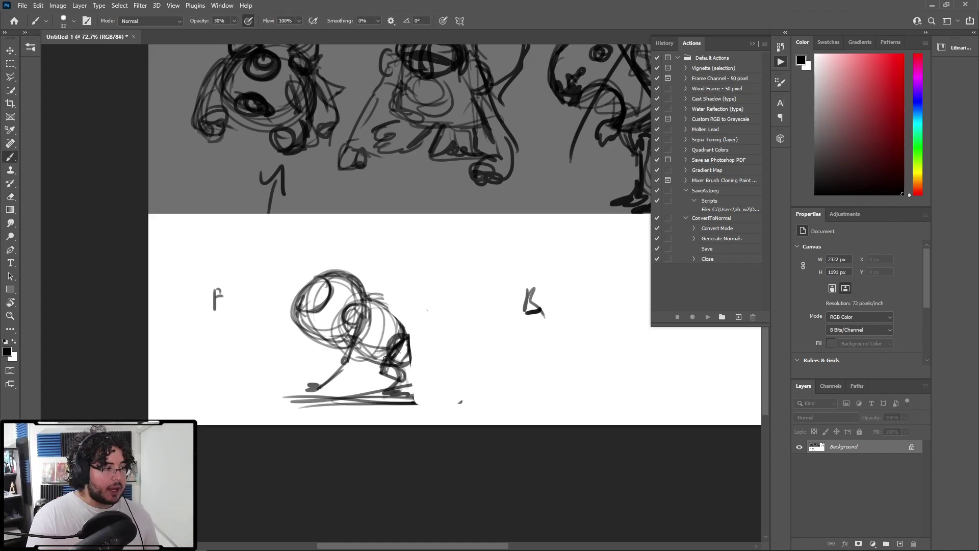
Switch to mid grey at full opacity and stroke over the foot and back leg.
{"action": "left_click", "coordinate": [396, 349], "text": "alt"}
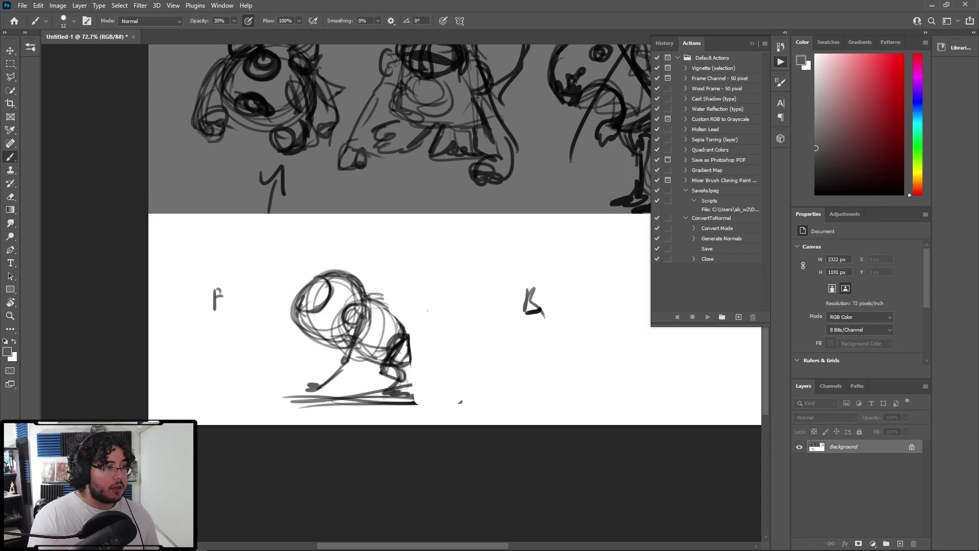
{"action": "left_click_drag", "start_coordinate": [391, 388], "coordinate": [410, 386]}
{"action": "left_click_drag", "start_coordinate": [461, 349], "coordinate": [441, 382]}
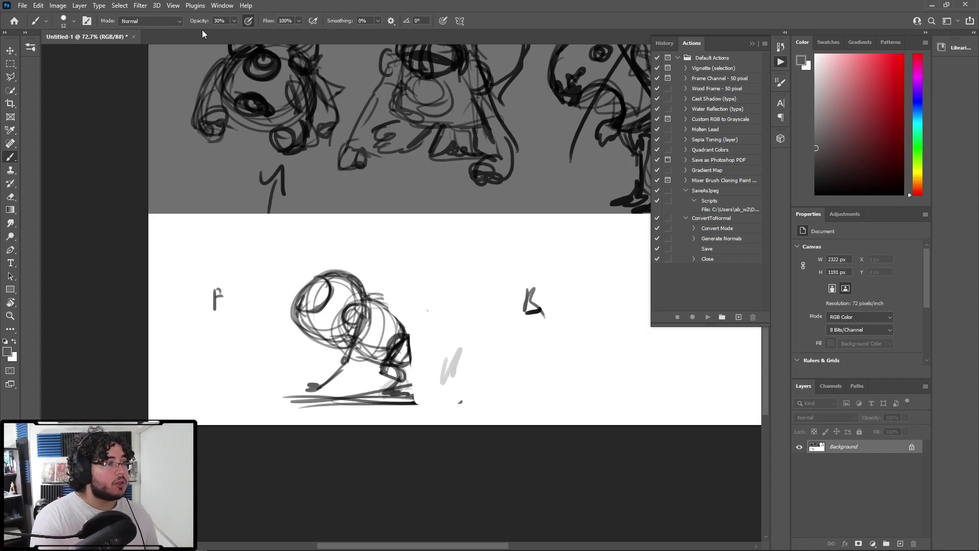
{"action": "key", "text": "0"}
{"action": "left_click_drag", "start_coordinate": [429, 381], "coordinate": [412, 393]}
{"action": "left_click_drag", "start_coordinate": [411, 350], "coordinate": [416, 384]}
After checking the gorilla reference, sketch a tail curling off the creature's back.
{"action": "key", "text": "alt+Tab"}
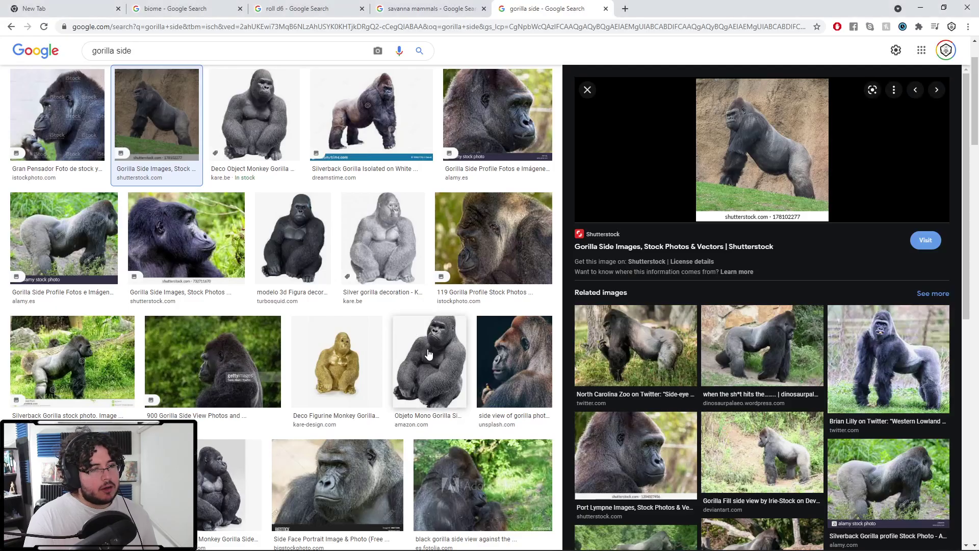
{"action": "key", "text": "alt+Tab"}
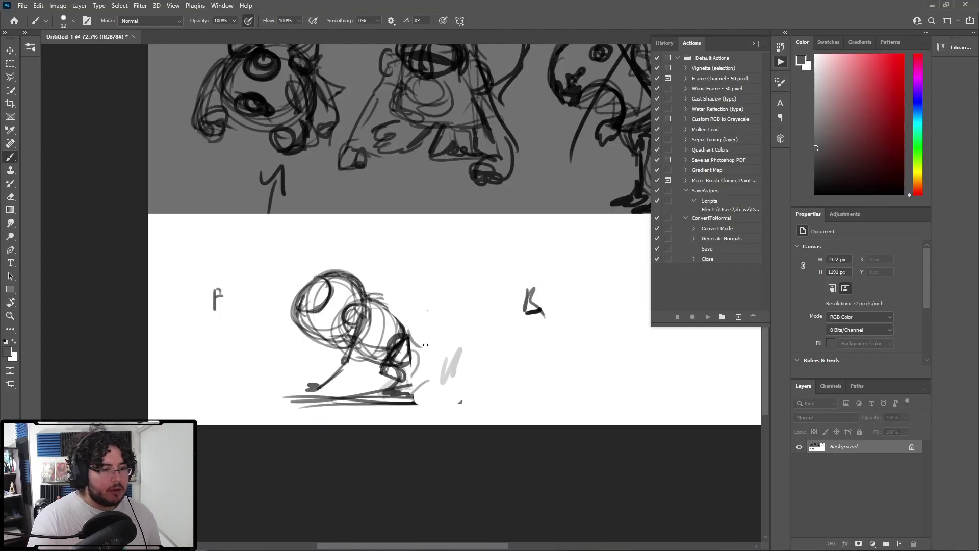
{"action": "mouse_move", "coordinate": [406, 325]}
{"action": "left_mouse_down"}
{"action": "mouse_move", "coordinate": [453, 363]}
{"action": "mouse_move", "coordinate": [429, 387]}
{"action": "mouse_move", "coordinate": [428, 376]}
{"action": "mouse_move", "coordinate": [419, 378]}
{"action": "mouse_move", "coordinate": [445, 378]}
{"action": "mouse_move", "coordinate": [447, 364]}
{"action": "mouse_move", "coordinate": [405, 339]}
{"action": "left_mouse_up"}
Bring the numbered thumbnails into view, sample near-black, and darken the ear of sketch 1-2.
{"action": "key", "text": "alt+Tab"}
{"action": "key", "text": "alt+Tab"}
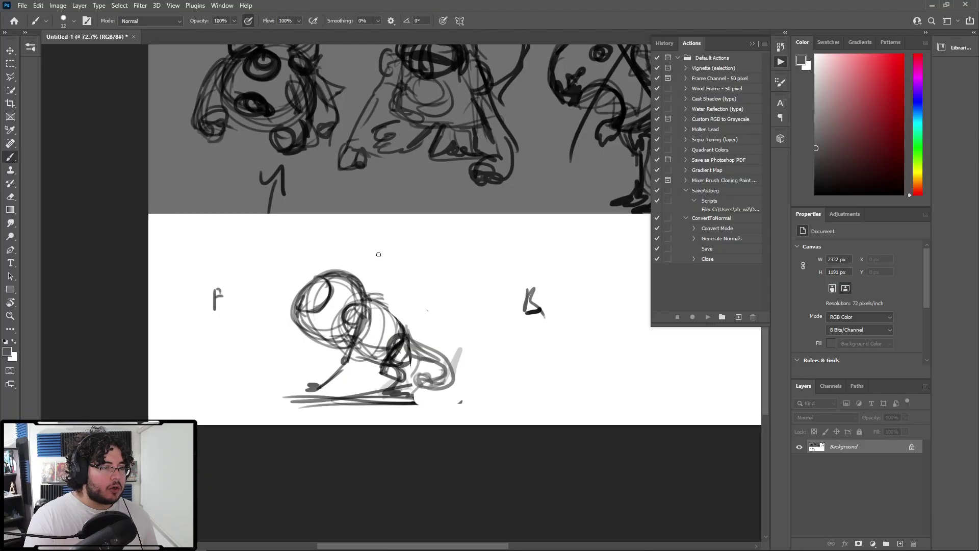
{"action": "key", "text": "alt+Tab"}
{"action": "key", "text": "alt+Tab"}
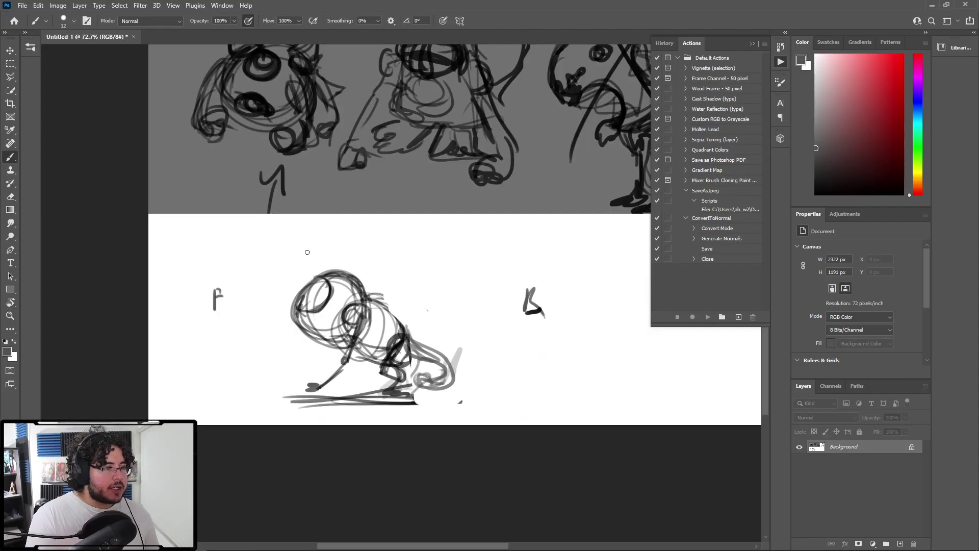
{"action": "left_click_drag", "start_coordinate": [363, 281], "coordinate": [413, 353]}
{"action": "left_click_drag", "start_coordinate": [308, 57], "coordinate": [278, 113]}
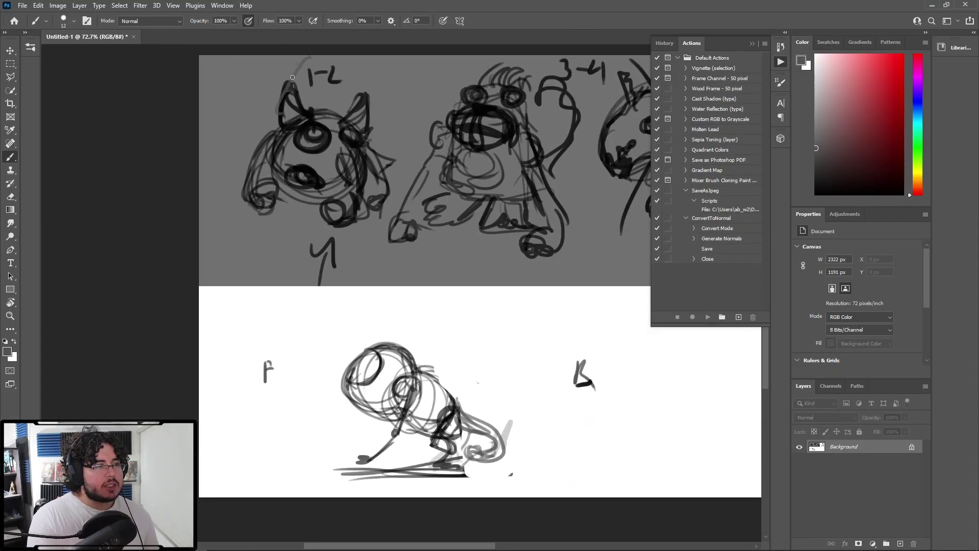
{"action": "left_click", "coordinate": [305, 114], "text": "alt"}
{"action": "mouse_move", "coordinate": [292, 66]}
{"action": "left_mouse_down"}
{"action": "mouse_move", "coordinate": [277, 104]}
{"action": "mouse_move", "coordinate": [299, 58]}
{"action": "mouse_move", "coordinate": [310, 109]}
{"action": "mouse_move", "coordinate": [357, 133]}
{"action": "left_mouse_up"}
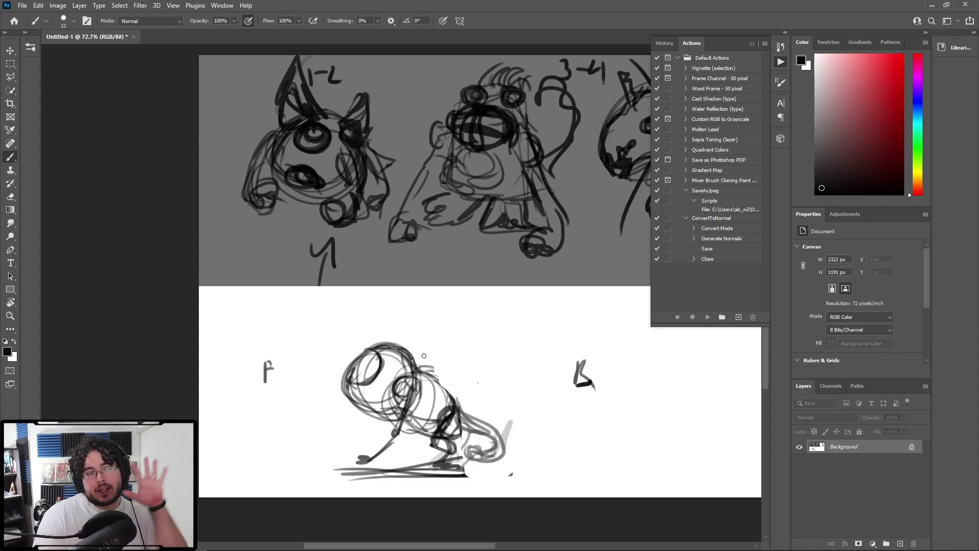
Draw a horn on the lower creature's head and ink its head outline and eye.
{"action": "mouse_move", "coordinate": [384, 340]}
{"action": "left_mouse_down"}
{"action": "mouse_move", "coordinate": [411, 304]}
{"action": "mouse_move", "coordinate": [409, 350]}
{"action": "mouse_move", "coordinate": [399, 356]}
{"action": "mouse_move", "coordinate": [407, 363]}
{"action": "mouse_move", "coordinate": [400, 346]}
{"action": "mouse_move", "coordinate": [392, 360]}
{"action": "left_mouse_up"}
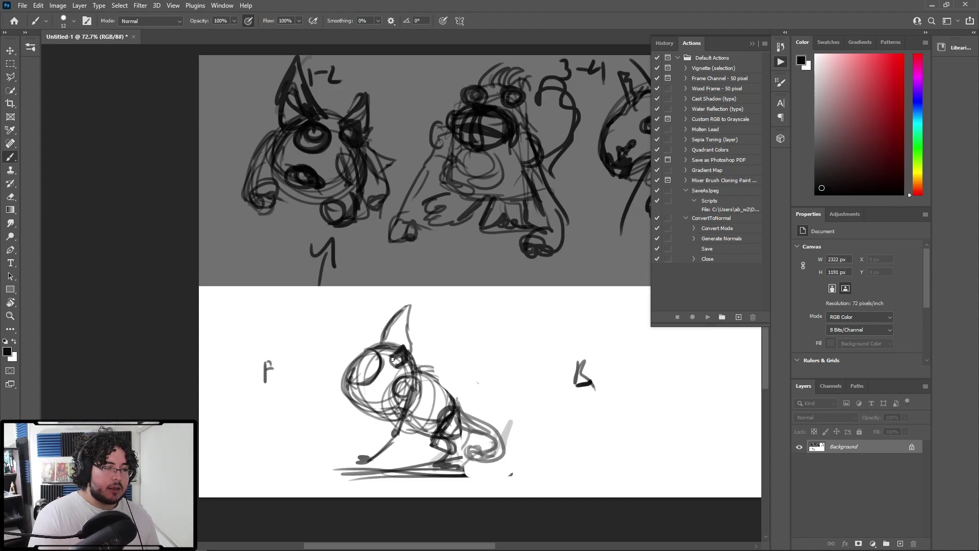
{"action": "key", "text": "alt+Tab"}
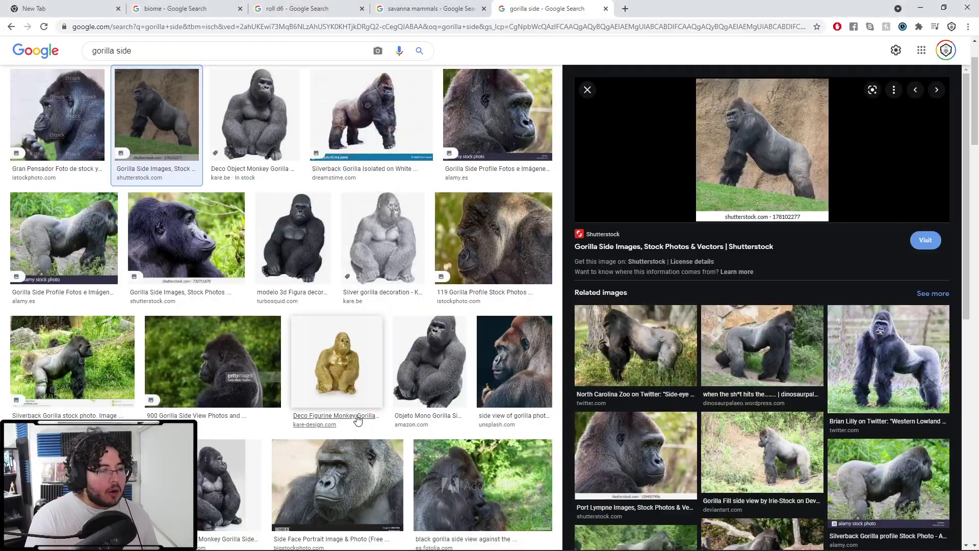
{"action": "key", "text": "alt+Tab"}
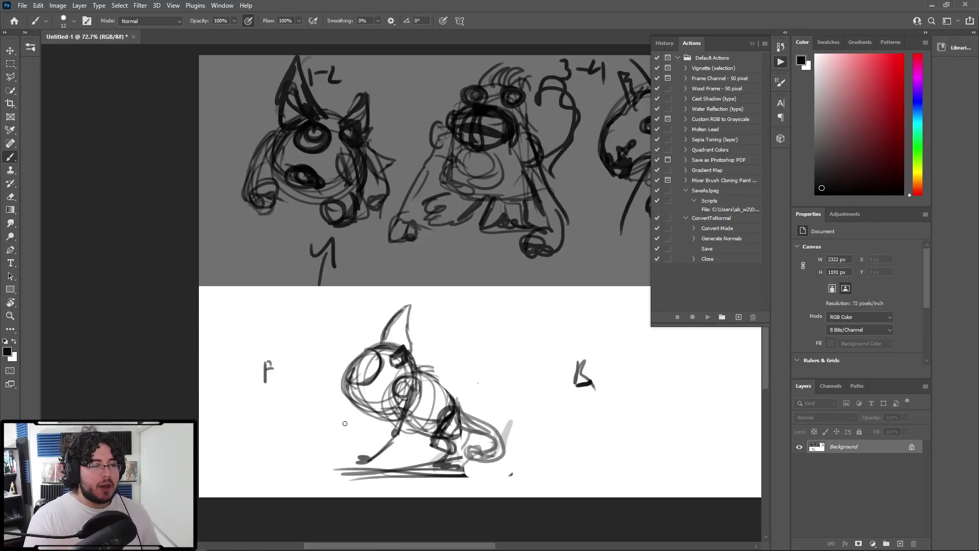
{"action": "mouse_move", "coordinate": [349, 380]}
{"action": "left_mouse_down"}
{"action": "mouse_move", "coordinate": [356, 415]}
{"action": "mouse_move", "coordinate": [345, 384]}
{"action": "mouse_move", "coordinate": [360, 413]}
{"action": "mouse_move", "coordinate": [341, 395]}
{"action": "mouse_move", "coordinate": [356, 409]}
{"action": "mouse_move", "coordinate": [375, 406]}
{"action": "mouse_move", "coordinate": [365, 412]}
{"action": "mouse_move", "coordinate": [343, 387]}
{"action": "mouse_move", "coordinate": [349, 407]}
{"action": "mouse_move", "coordinate": [340, 401]}
{"action": "mouse_move", "coordinate": [368, 408]}
{"action": "mouse_move", "coordinate": [339, 379]}
{"action": "mouse_move", "coordinate": [371, 417]}
{"action": "left_mouse_up"}
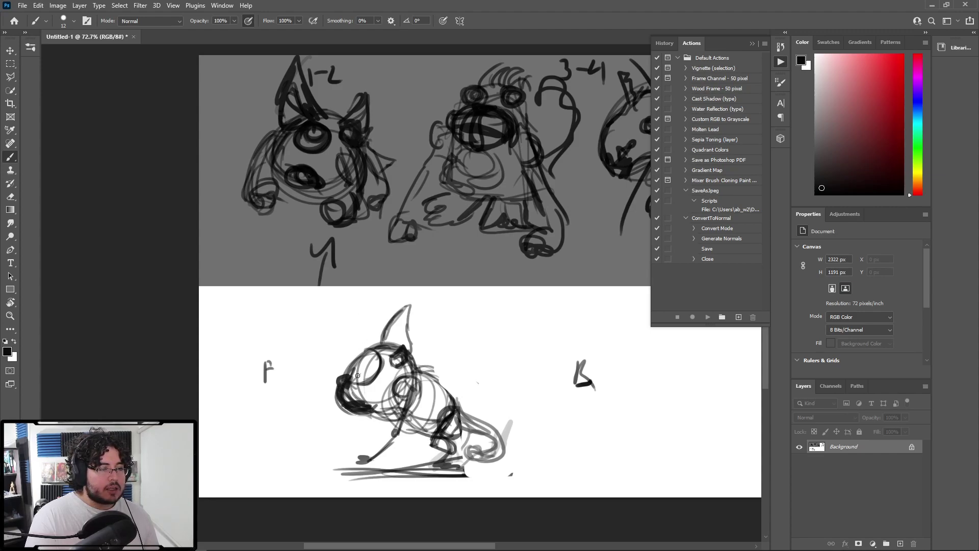
{"action": "mouse_move", "coordinate": [360, 374]}
{"action": "left_mouse_down"}
{"action": "mouse_move", "coordinate": [376, 353]}
{"action": "mouse_move", "coordinate": [355, 370]}
{"action": "mouse_move", "coordinate": [359, 363]}
{"action": "left_mouse_up"}
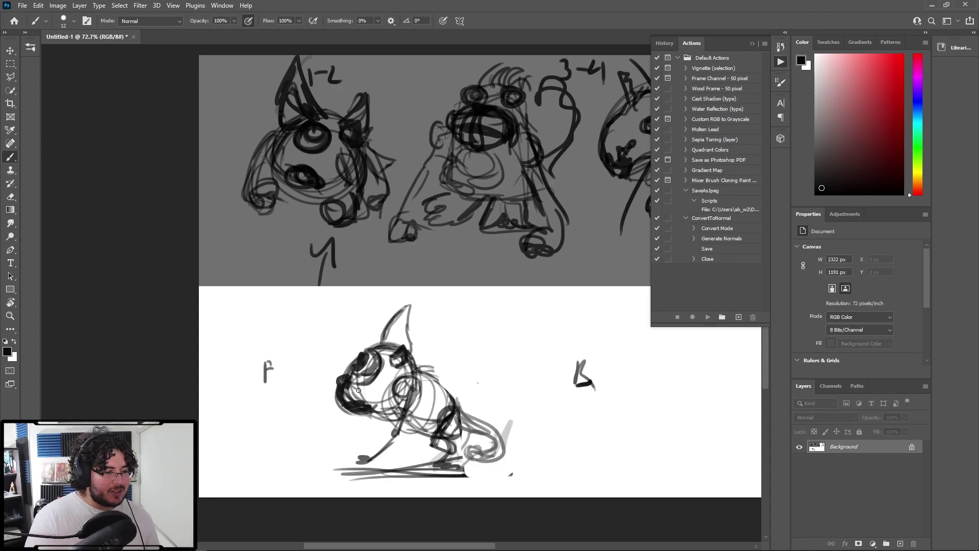
Darken the head's top-right outline and chest, and draw a double-headed arrow linking sketches 1-2 and 3-4.
{"action": "mouse_move", "coordinate": [451, 407]}
{"action": "left_mouse_down"}
{"action": "mouse_move", "coordinate": [442, 381]}
{"action": "mouse_move", "coordinate": [449, 395]}
{"action": "mouse_move", "coordinate": [423, 371]}
{"action": "mouse_move", "coordinate": [451, 382]}
{"action": "mouse_move", "coordinate": [470, 425]}
{"action": "left_mouse_up"}
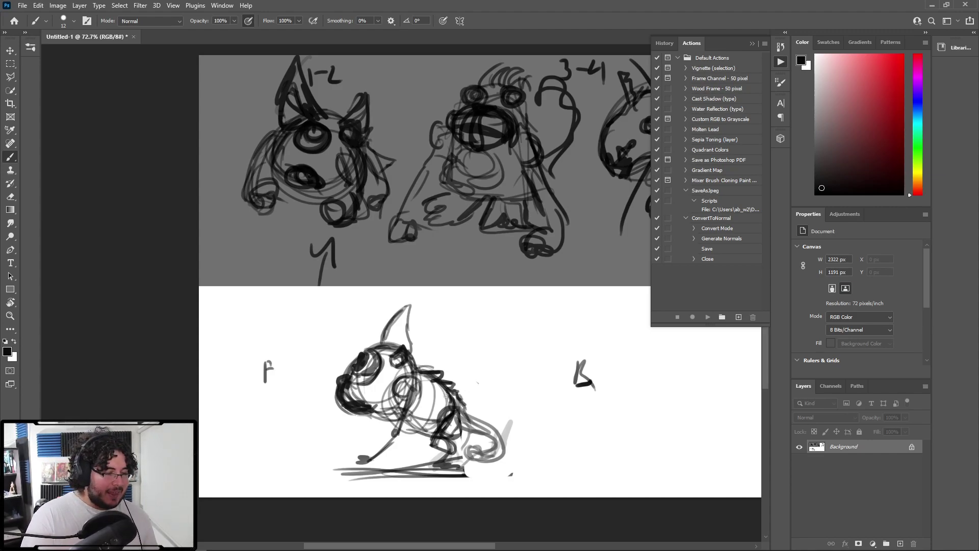
{"action": "mouse_move", "coordinate": [401, 393]}
{"action": "left_mouse_down"}
{"action": "mouse_move", "coordinate": [393, 431]}
{"action": "mouse_move", "coordinate": [368, 455]}
{"action": "mouse_move", "coordinate": [396, 443]}
{"action": "left_mouse_up"}
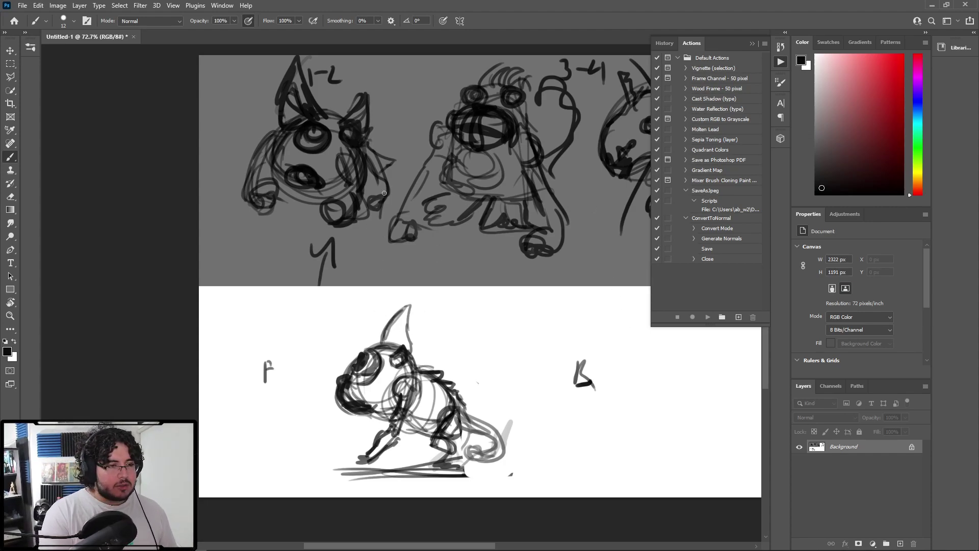
{"action": "left_click_drag", "start_coordinate": [380, 124], "coordinate": [421, 130]}
{"action": "mouse_move", "coordinate": [408, 123]}
{"action": "left_mouse_down"}
{"action": "mouse_move", "coordinate": [387, 123]}
{"action": "mouse_move", "coordinate": [397, 142]}
{"action": "left_mouse_up"}
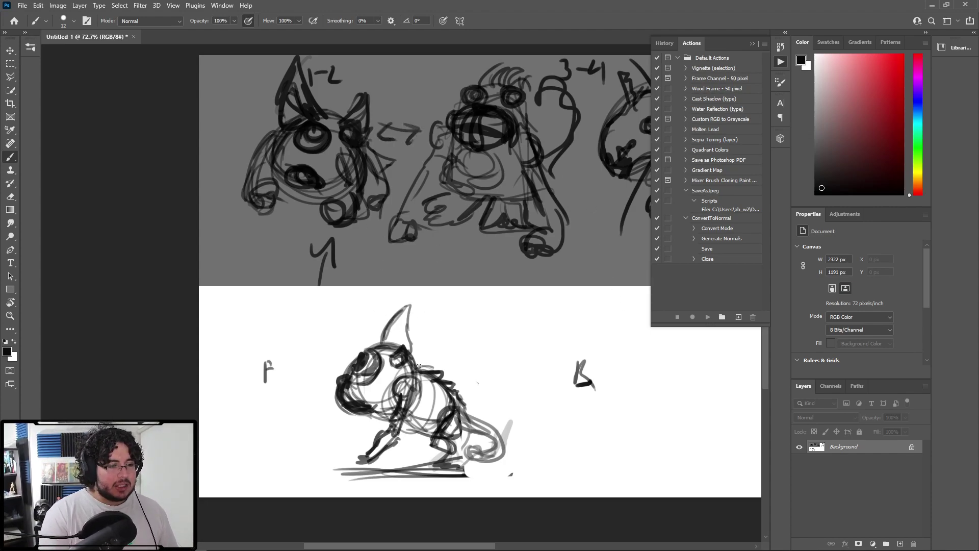
Refine the side-view creature's ear, muzzle and cheek, and add a line along its body.
{"action": "mouse_move", "coordinate": [411, 312]}
{"action": "left_mouse_down"}
{"action": "mouse_move", "coordinate": [410, 343]}
{"action": "mouse_move", "coordinate": [376, 343]}
{"action": "mouse_move", "coordinate": [396, 343]}
{"action": "left_mouse_up"}
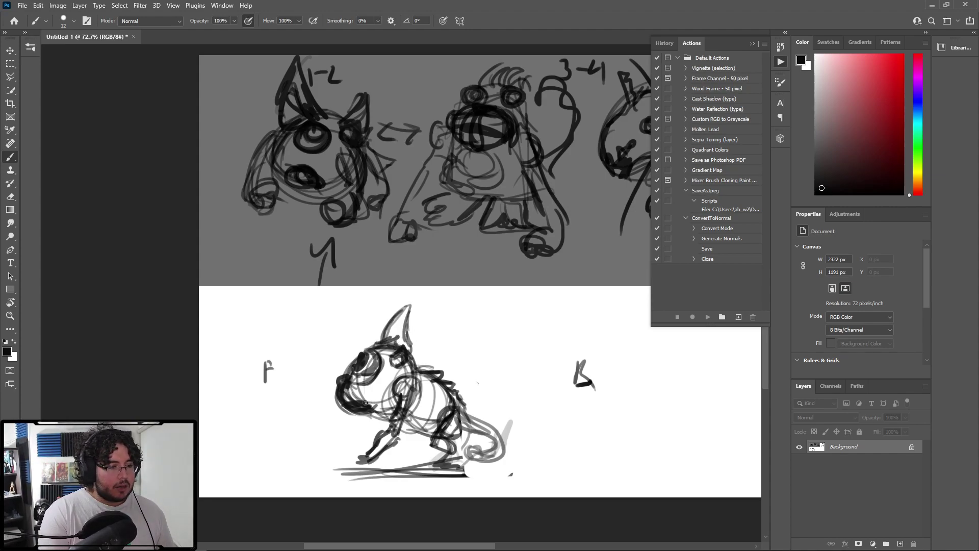
{"action": "left_click_drag", "start_coordinate": [355, 400], "coordinate": [375, 403]}
{"action": "mouse_move", "coordinate": [363, 386]}
{"action": "left_mouse_down"}
{"action": "mouse_move", "coordinate": [377, 398]}
{"action": "mouse_move", "coordinate": [368, 396]}
{"action": "left_mouse_up"}
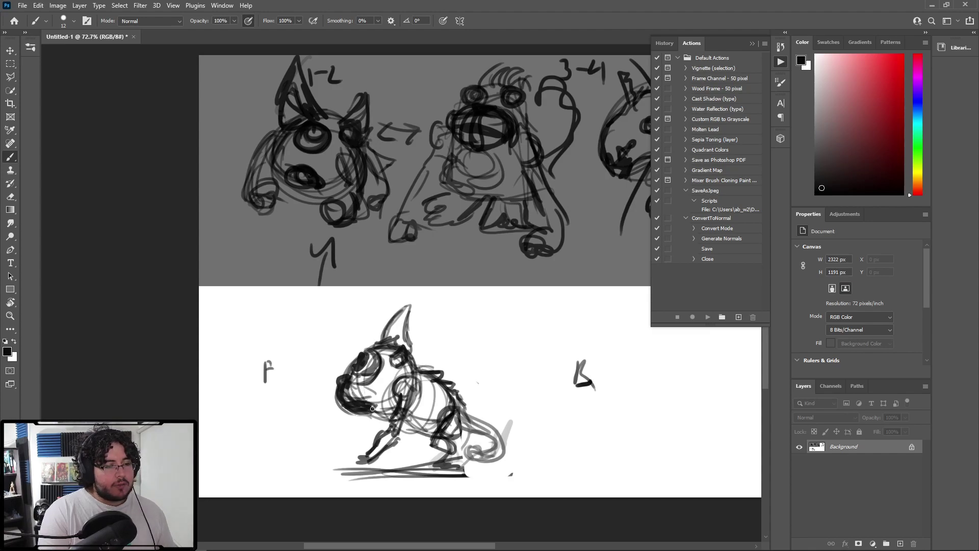
{"action": "mouse_move", "coordinate": [413, 422]}
{"action": "left_mouse_down"}
{"action": "mouse_move", "coordinate": [489, 424]}
{"action": "mouse_move", "coordinate": [464, 442]}
{"action": "left_mouse_up"}
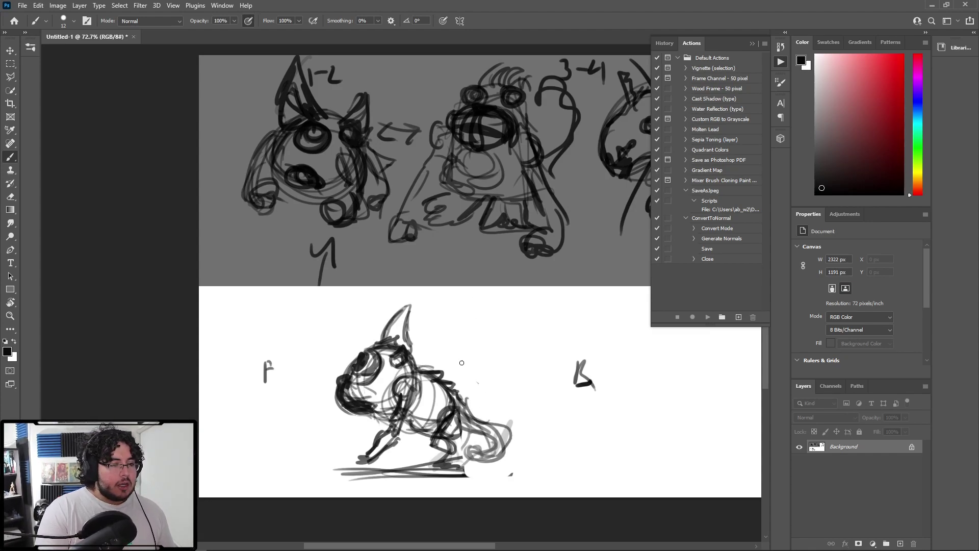
Pan to the empty circle and sketch an ear, eye spiral, horn and head outline, undoing one stroke.
{"action": "mouse_move", "coordinate": [560, 386]}
{"action": "left_mouse_down"}
{"action": "mouse_move", "coordinate": [469, 374]}
{"action": "mouse_move", "coordinate": [487, 332]}
{"action": "mouse_move", "coordinate": [524, 344]}
{"action": "mouse_move", "coordinate": [495, 372]}
{"action": "left_mouse_up"}
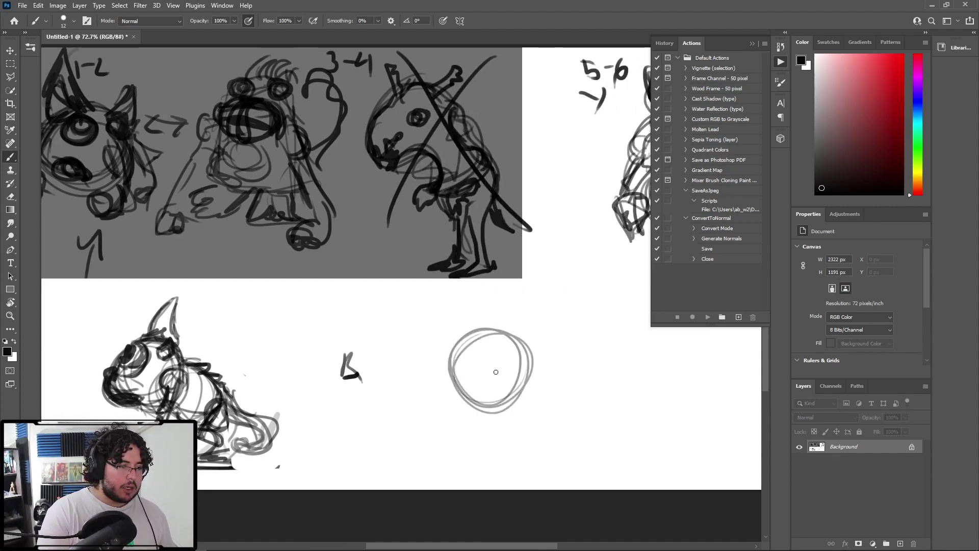
{"action": "mouse_move", "coordinate": [456, 339]}
{"action": "left_mouse_down"}
{"action": "mouse_move", "coordinate": [449, 306]}
{"action": "mouse_move", "coordinate": [465, 290]}
{"action": "mouse_move", "coordinate": [481, 331]}
{"action": "mouse_move", "coordinate": [469, 346]}
{"action": "mouse_move", "coordinate": [457, 301]}
{"action": "mouse_move", "coordinate": [486, 334]}
{"action": "mouse_move", "coordinate": [454, 346]}
{"action": "mouse_move", "coordinate": [502, 372]}
{"action": "mouse_move", "coordinate": [488, 351]}
{"action": "mouse_move", "coordinate": [475, 382]}
{"action": "mouse_move", "coordinate": [500, 336]}
{"action": "mouse_move", "coordinate": [489, 367]}
{"action": "mouse_move", "coordinate": [480, 352]}
{"action": "mouse_move", "coordinate": [479, 361]}
{"action": "mouse_move", "coordinate": [497, 354]}
{"action": "left_mouse_up"}
{"action": "mouse_move", "coordinate": [461, 383]}
{"action": "left_mouse_down"}
{"action": "mouse_move", "coordinate": [474, 377]}
{"action": "mouse_move", "coordinate": [448, 389]}
{"action": "mouse_move", "coordinate": [455, 401]}
{"action": "mouse_move", "coordinate": [486, 410]}
{"action": "mouse_move", "coordinate": [478, 378]}
{"action": "mouse_move", "coordinate": [452, 397]}
{"action": "mouse_move", "coordinate": [494, 400]}
{"action": "mouse_move", "coordinate": [450, 377]}
{"action": "mouse_move", "coordinate": [500, 400]}
{"action": "left_mouse_up"}
{"action": "mouse_move", "coordinate": [516, 348]}
{"action": "left_mouse_down"}
{"action": "mouse_move", "coordinate": [532, 334]}
{"action": "mouse_move", "coordinate": [525, 352]}
{"action": "mouse_move", "coordinate": [482, 332]}
{"action": "mouse_move", "coordinate": [497, 325]}
{"action": "mouse_move", "coordinate": [522, 345]}
{"action": "left_mouse_up"}
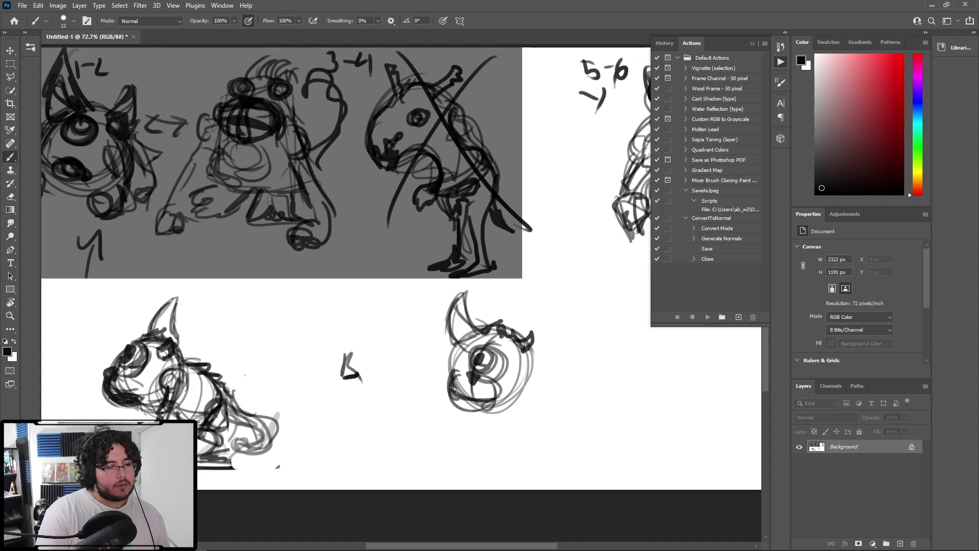
{"action": "left_click_drag", "start_coordinate": [453, 349], "coordinate": [444, 371]}
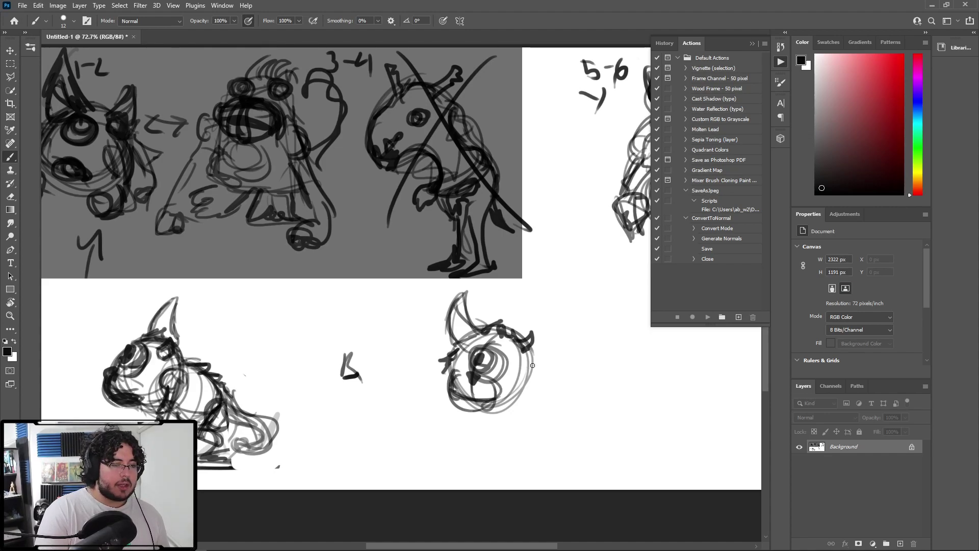
{"action": "mouse_move", "coordinate": [532, 365]}
{"action": "left_mouse_down"}
{"action": "mouse_move", "coordinate": [530, 390]}
{"action": "mouse_move", "coordinate": [448, 395]}
{"action": "mouse_move", "coordinate": [453, 408]}
{"action": "mouse_move", "coordinate": [492, 416]}
{"action": "left_mouse_up"}
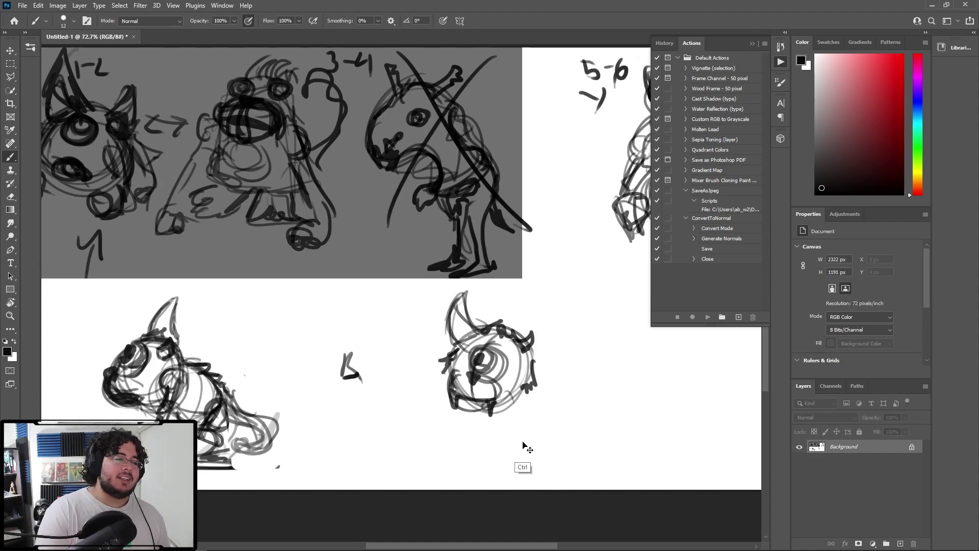
{"action": "key", "text": "ctrl+z"}
{"action": "key", "text": "ctrl+z"}
{"action": "key", "text": "ctrl+z"}
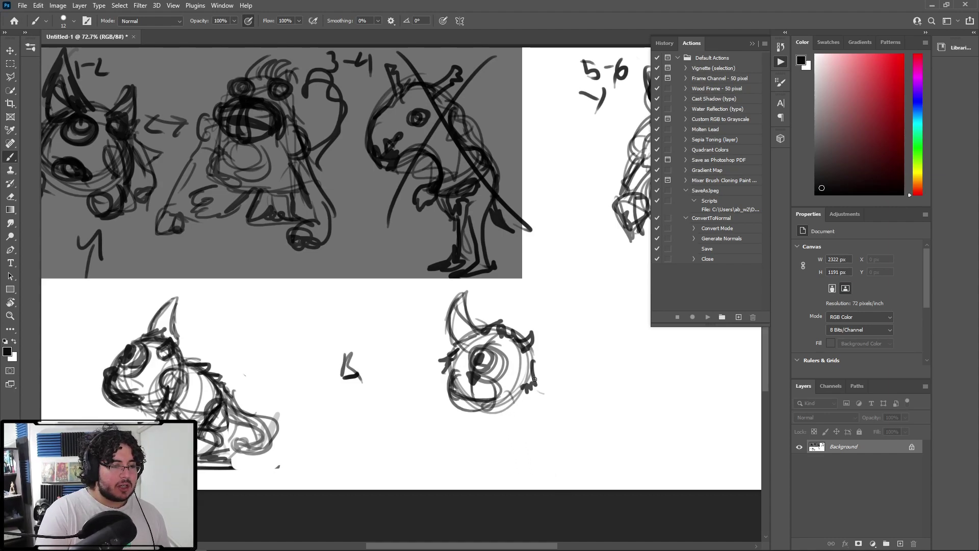
Sketch the back, two legs ending in round feet, and a tail curling off the body.
{"action": "mouse_move", "coordinate": [531, 352]}
{"action": "left_mouse_down"}
{"action": "mouse_move", "coordinate": [555, 367]}
{"action": "mouse_move", "coordinate": [526, 413]}
{"action": "left_mouse_up"}
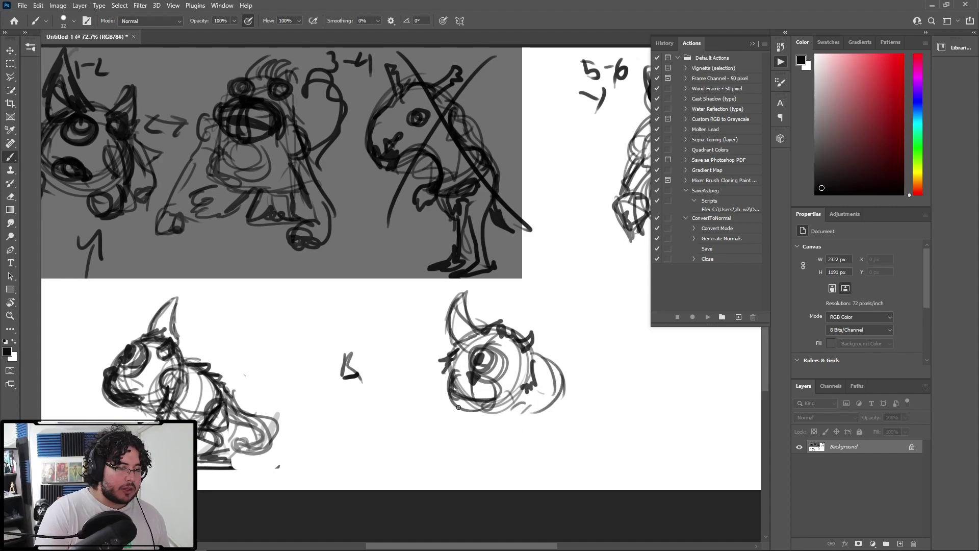
{"action": "left_click_drag", "start_coordinate": [442, 367], "coordinate": [444, 455]}
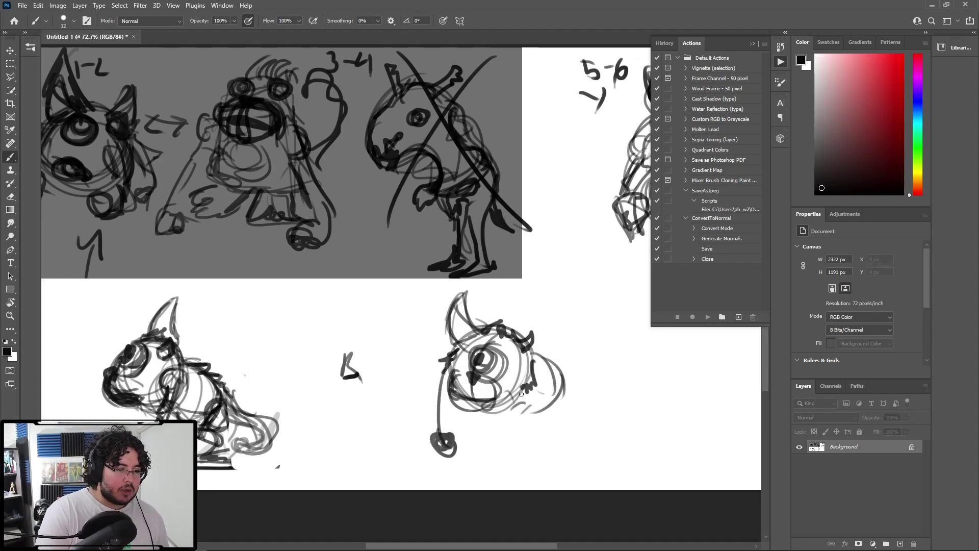
{"action": "mouse_move", "coordinate": [532, 363]}
{"action": "left_mouse_down"}
{"action": "mouse_move", "coordinate": [502, 456]}
{"action": "mouse_move", "coordinate": [519, 451]}
{"action": "left_mouse_up"}
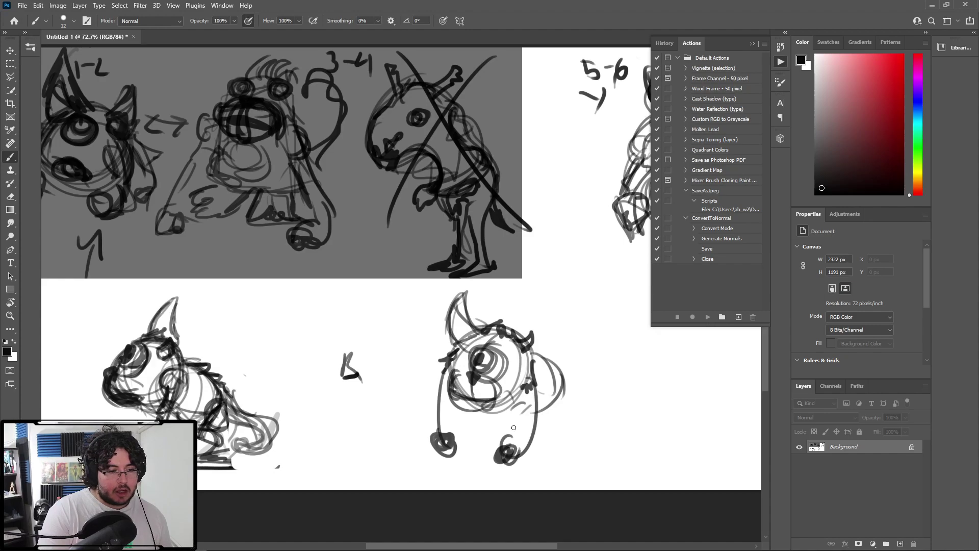
{"action": "mouse_move", "coordinate": [532, 386]}
{"action": "left_mouse_down"}
{"action": "mouse_move", "coordinate": [522, 422]}
{"action": "mouse_move", "coordinate": [533, 430]}
{"action": "mouse_move", "coordinate": [510, 461]}
{"action": "left_mouse_up"}
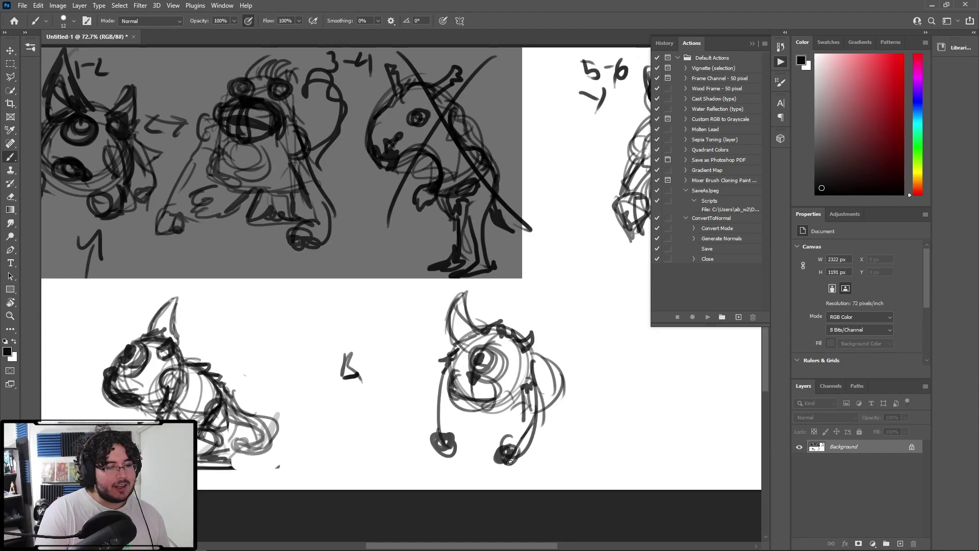
{"action": "mouse_move", "coordinate": [562, 381]}
{"action": "left_mouse_down"}
{"action": "mouse_move", "coordinate": [565, 401]}
{"action": "mouse_move", "coordinate": [593, 420]}
{"action": "mouse_move", "coordinate": [568, 461]}
{"action": "mouse_move", "coordinate": [592, 444]}
{"action": "left_mouse_up"}
{"action": "mouse_move", "coordinate": [543, 410]}
{"action": "left_mouse_down"}
{"action": "mouse_move", "coordinate": [552, 409]}
{"action": "mouse_move", "coordinate": [547, 436]}
{"action": "left_mouse_up"}
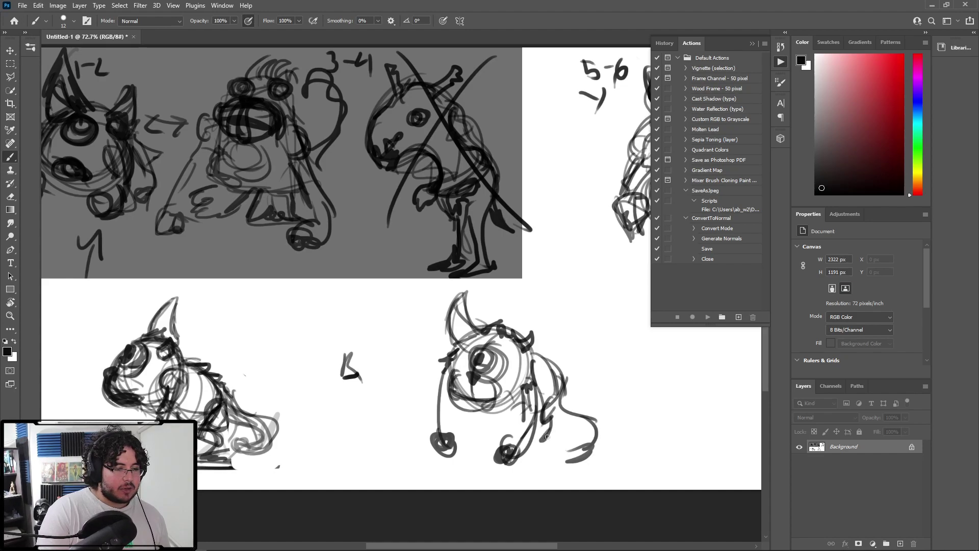
Refine both legs and the back strokes, and detail the tail tip.
{"action": "mouse_move", "coordinate": [516, 407]}
{"action": "left_mouse_down"}
{"action": "mouse_move", "coordinate": [506, 434]}
{"action": "mouse_move", "coordinate": [516, 423]}
{"action": "left_mouse_up"}
{"action": "left_click_drag", "start_coordinate": [452, 371], "coordinate": [449, 443]}
{"action": "mouse_move", "coordinate": [515, 386]}
{"action": "left_mouse_down"}
{"action": "mouse_move", "coordinate": [507, 436]}
{"action": "mouse_move", "coordinate": [536, 426]}
{"action": "left_mouse_up"}
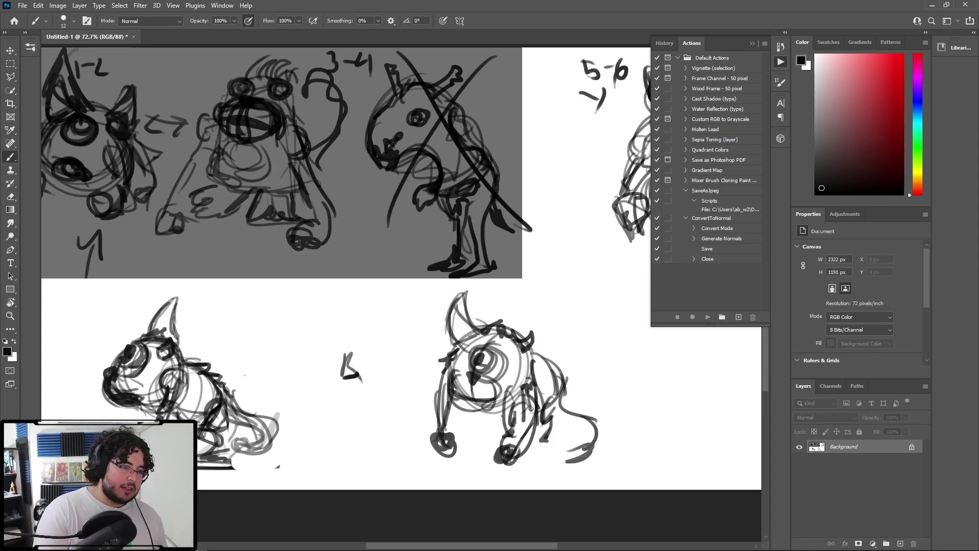
{"action": "left_click_drag", "start_coordinate": [530, 360], "coordinate": [556, 356]}
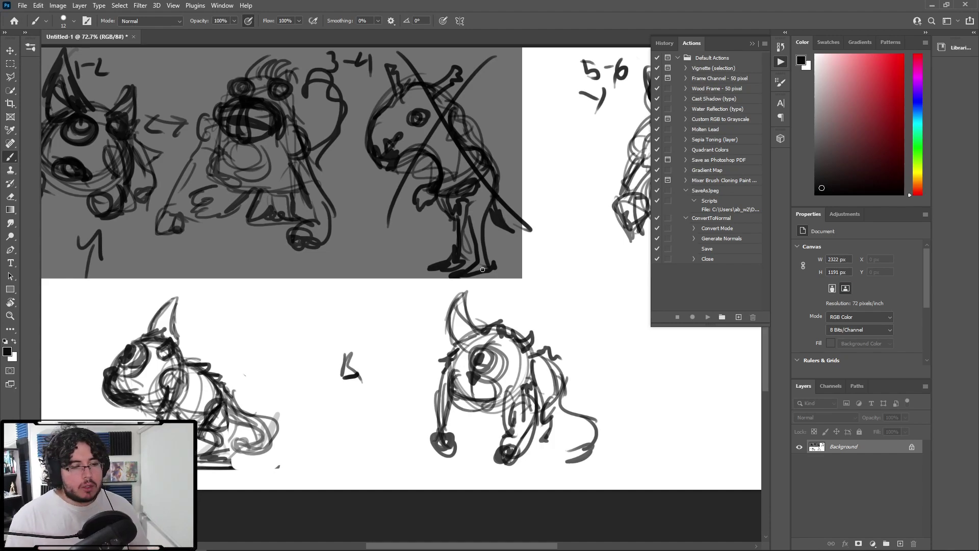
{"action": "mouse_move", "coordinate": [589, 441]}
{"action": "left_mouse_down"}
{"action": "mouse_move", "coordinate": [558, 454]}
{"action": "mouse_move", "coordinate": [594, 456]}
{"action": "mouse_move", "coordinate": [593, 437]}
{"action": "left_mouse_up"}
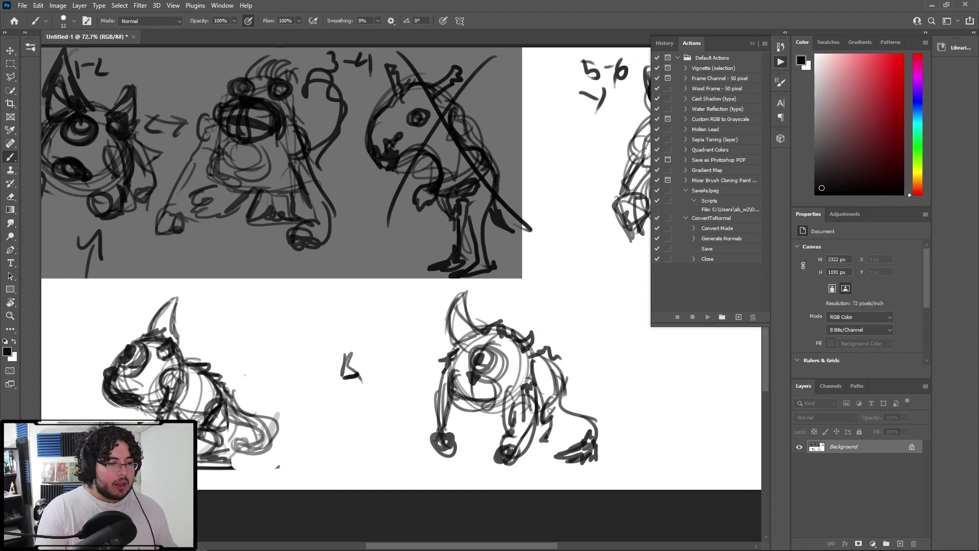
Alt-click a mid grey stroke in the sketch to sample it as the foreground colour.
{"action": "left_click", "coordinate": [465, 381], "text": "alt"}
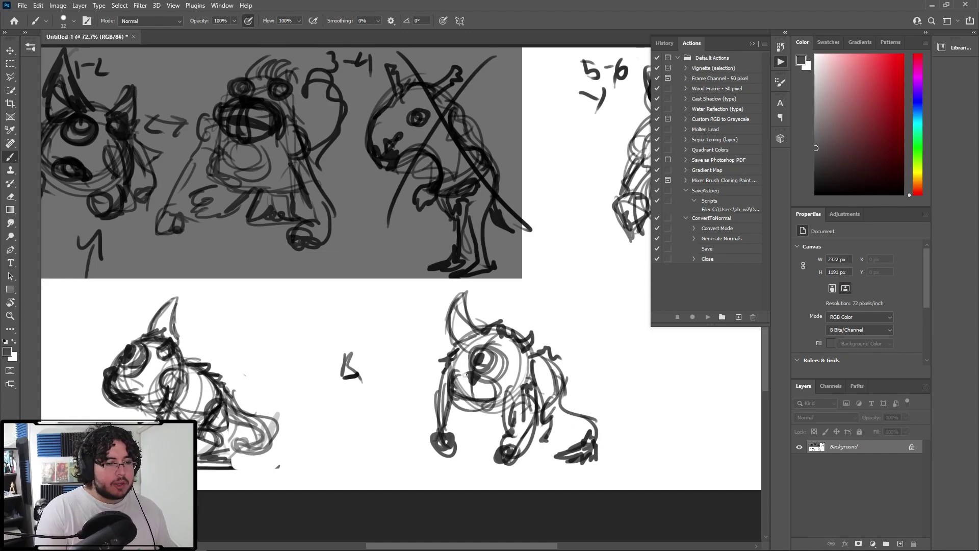